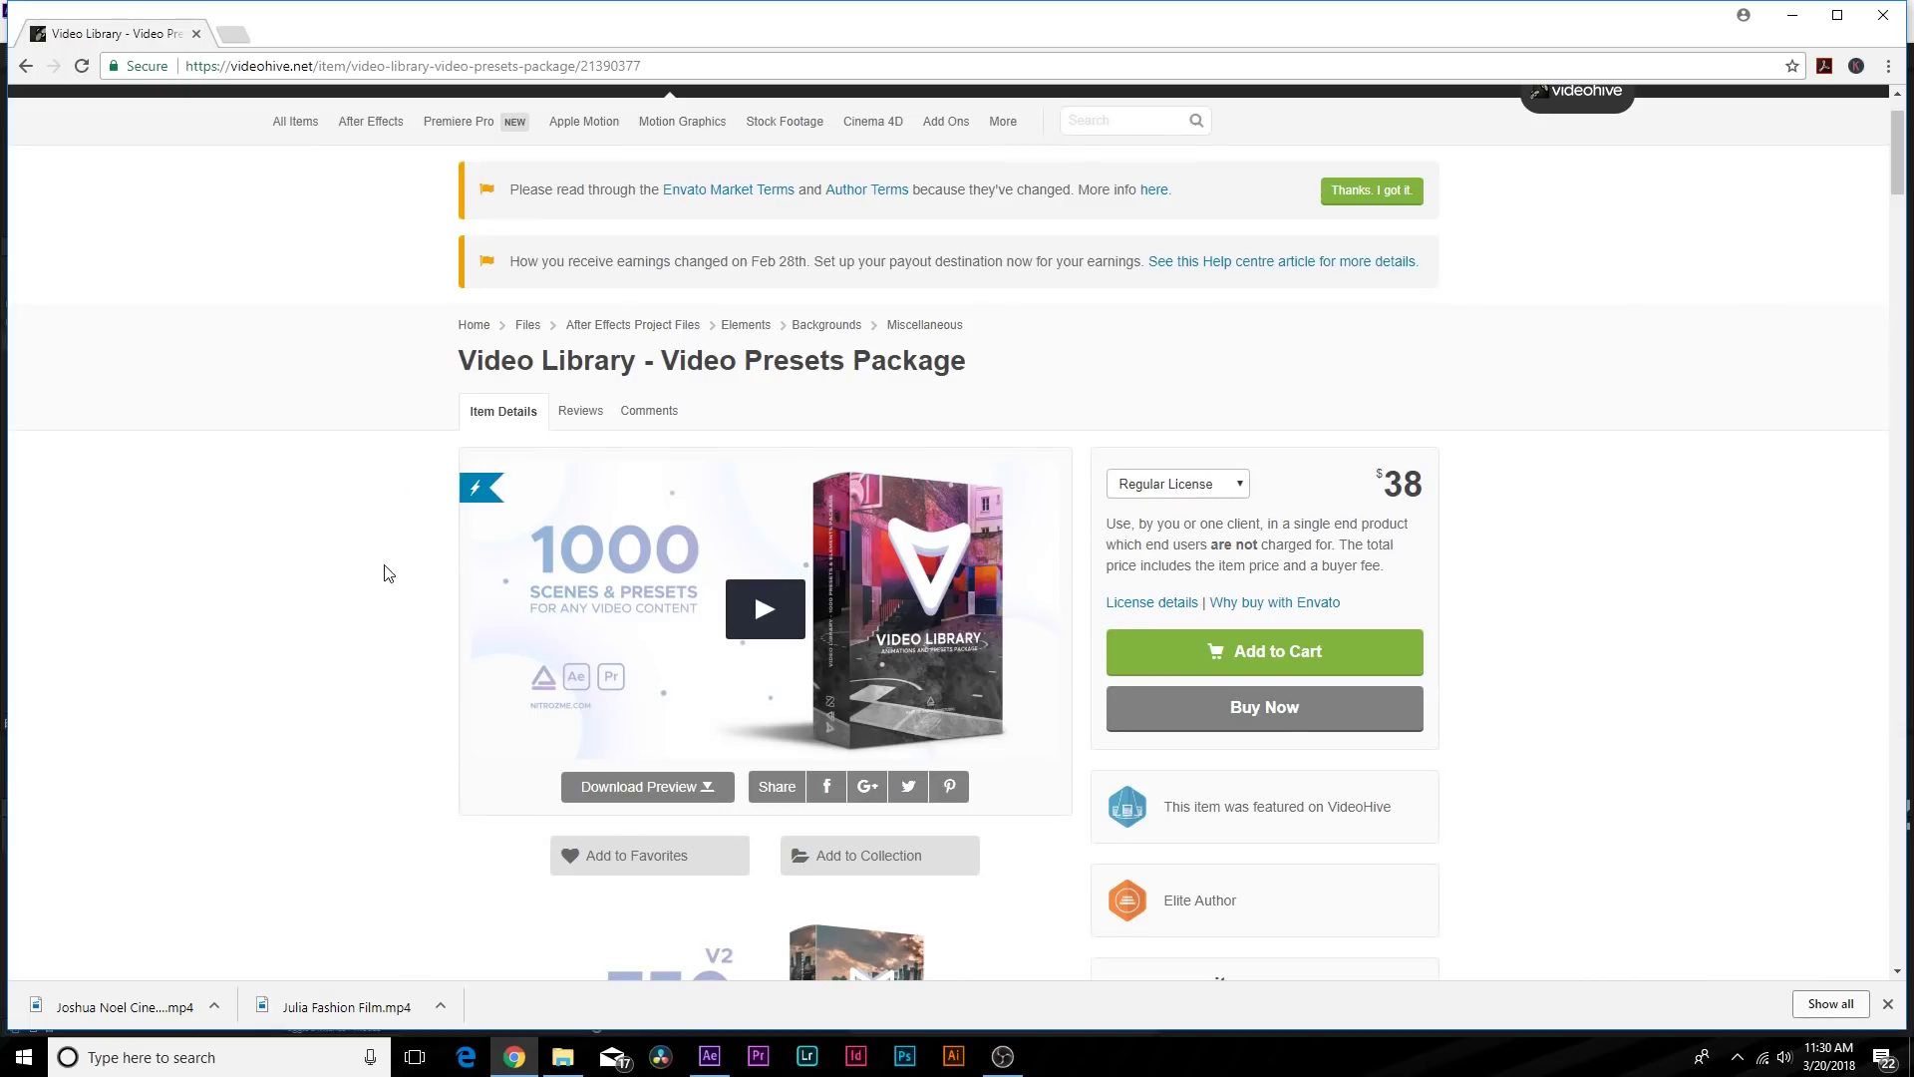
Scroll down the VideoHive page for the Video Library - Video Presets Package.
{"action": "scroll", "coordinate": [387, 574], "scroll_direction": "down", "scroll_amount": 1}
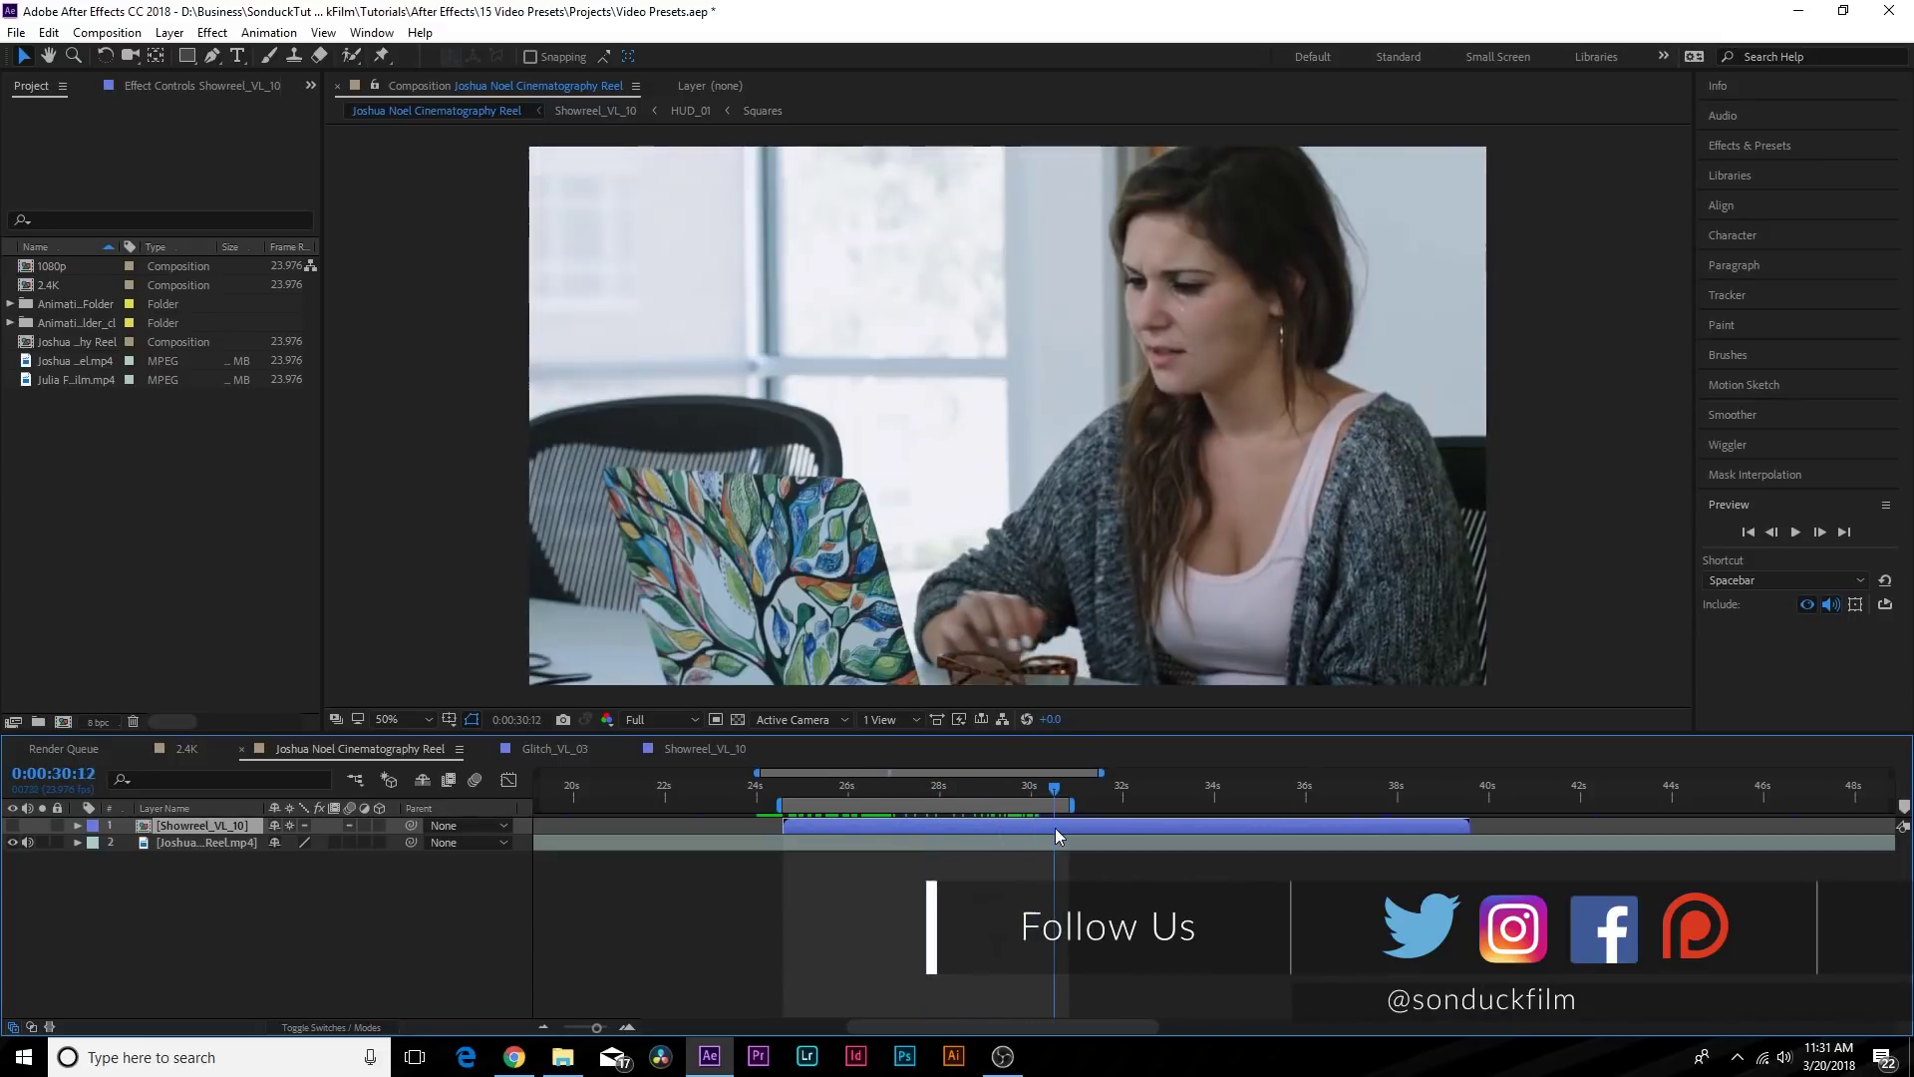
Move the playhead to the office shot at 0:00:24:21 and bring up the Extensions list.
{"action": "left_click_drag", "start_coordinate": [866, 841], "coordinate": [797, 845]}
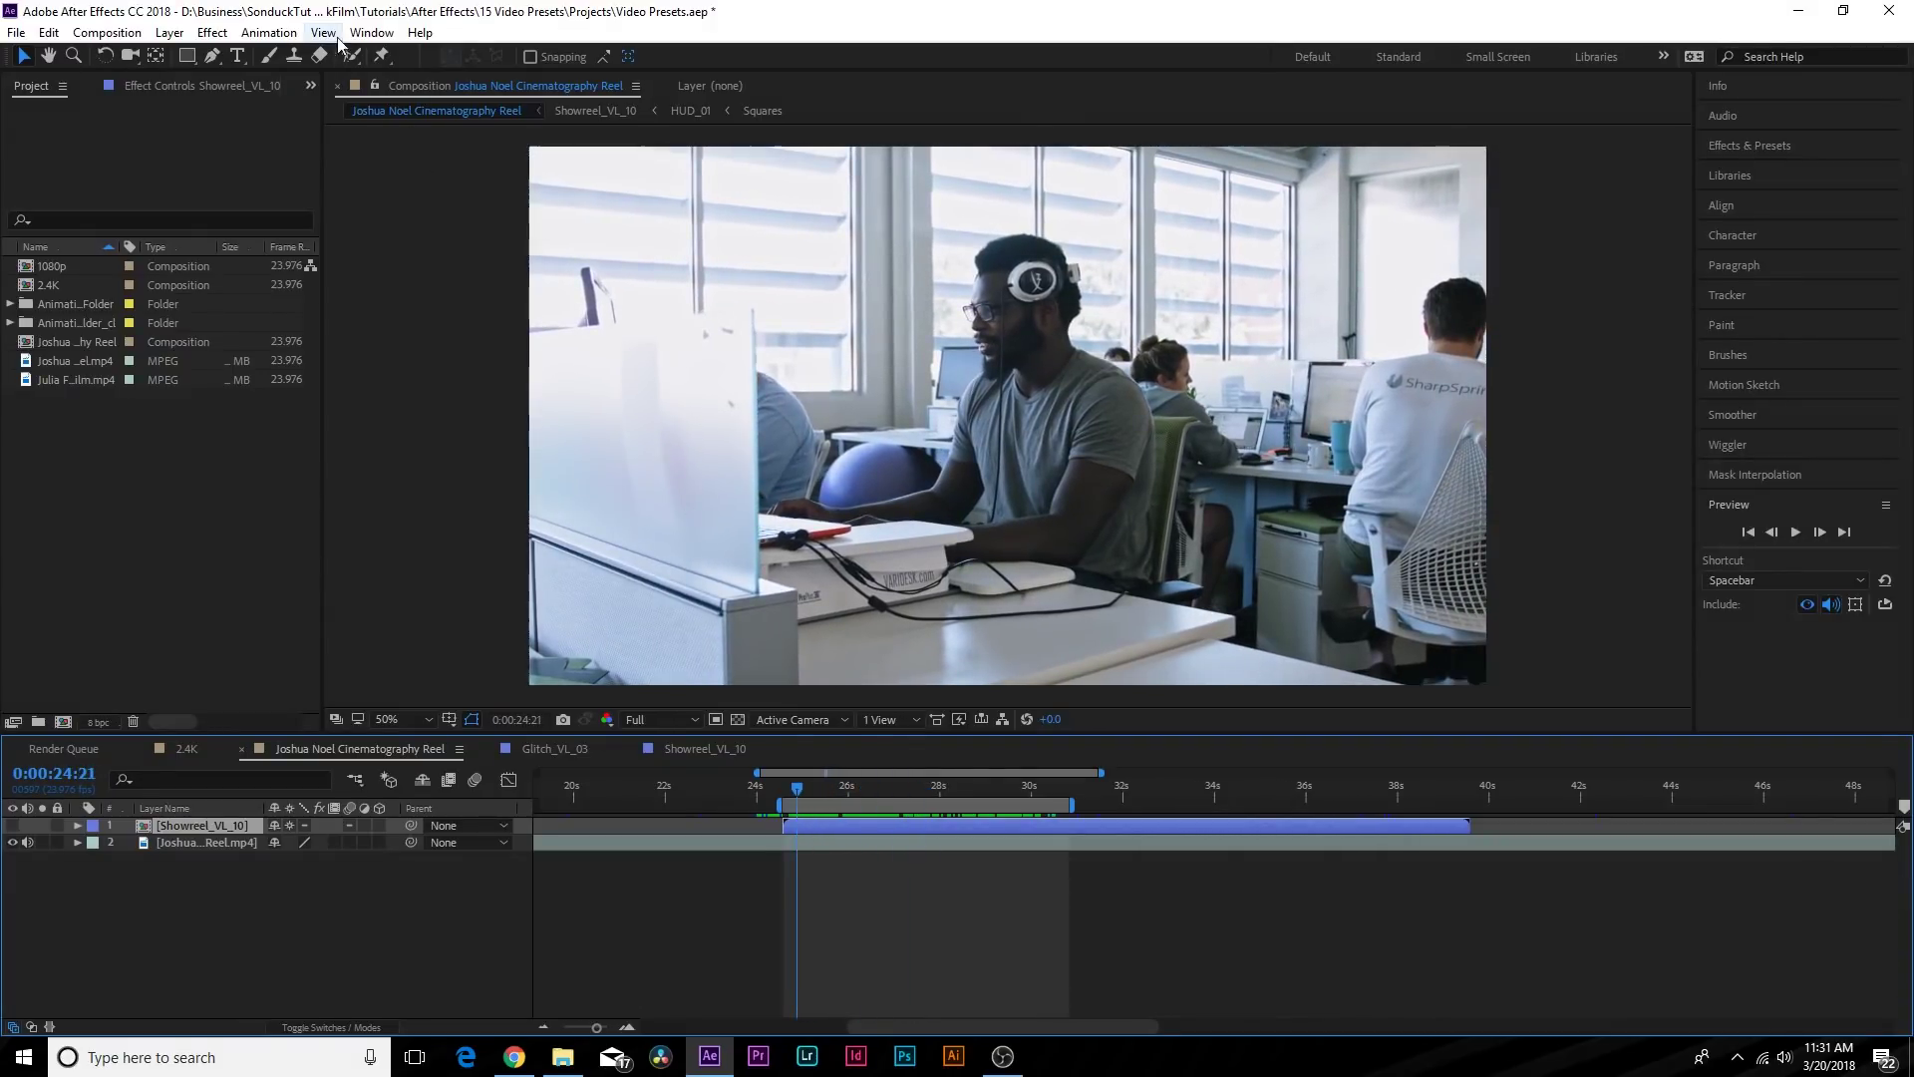
{"action": "left_click", "coordinate": [372, 33]}
{"action": "mouse_move", "coordinate": [397, 136]}
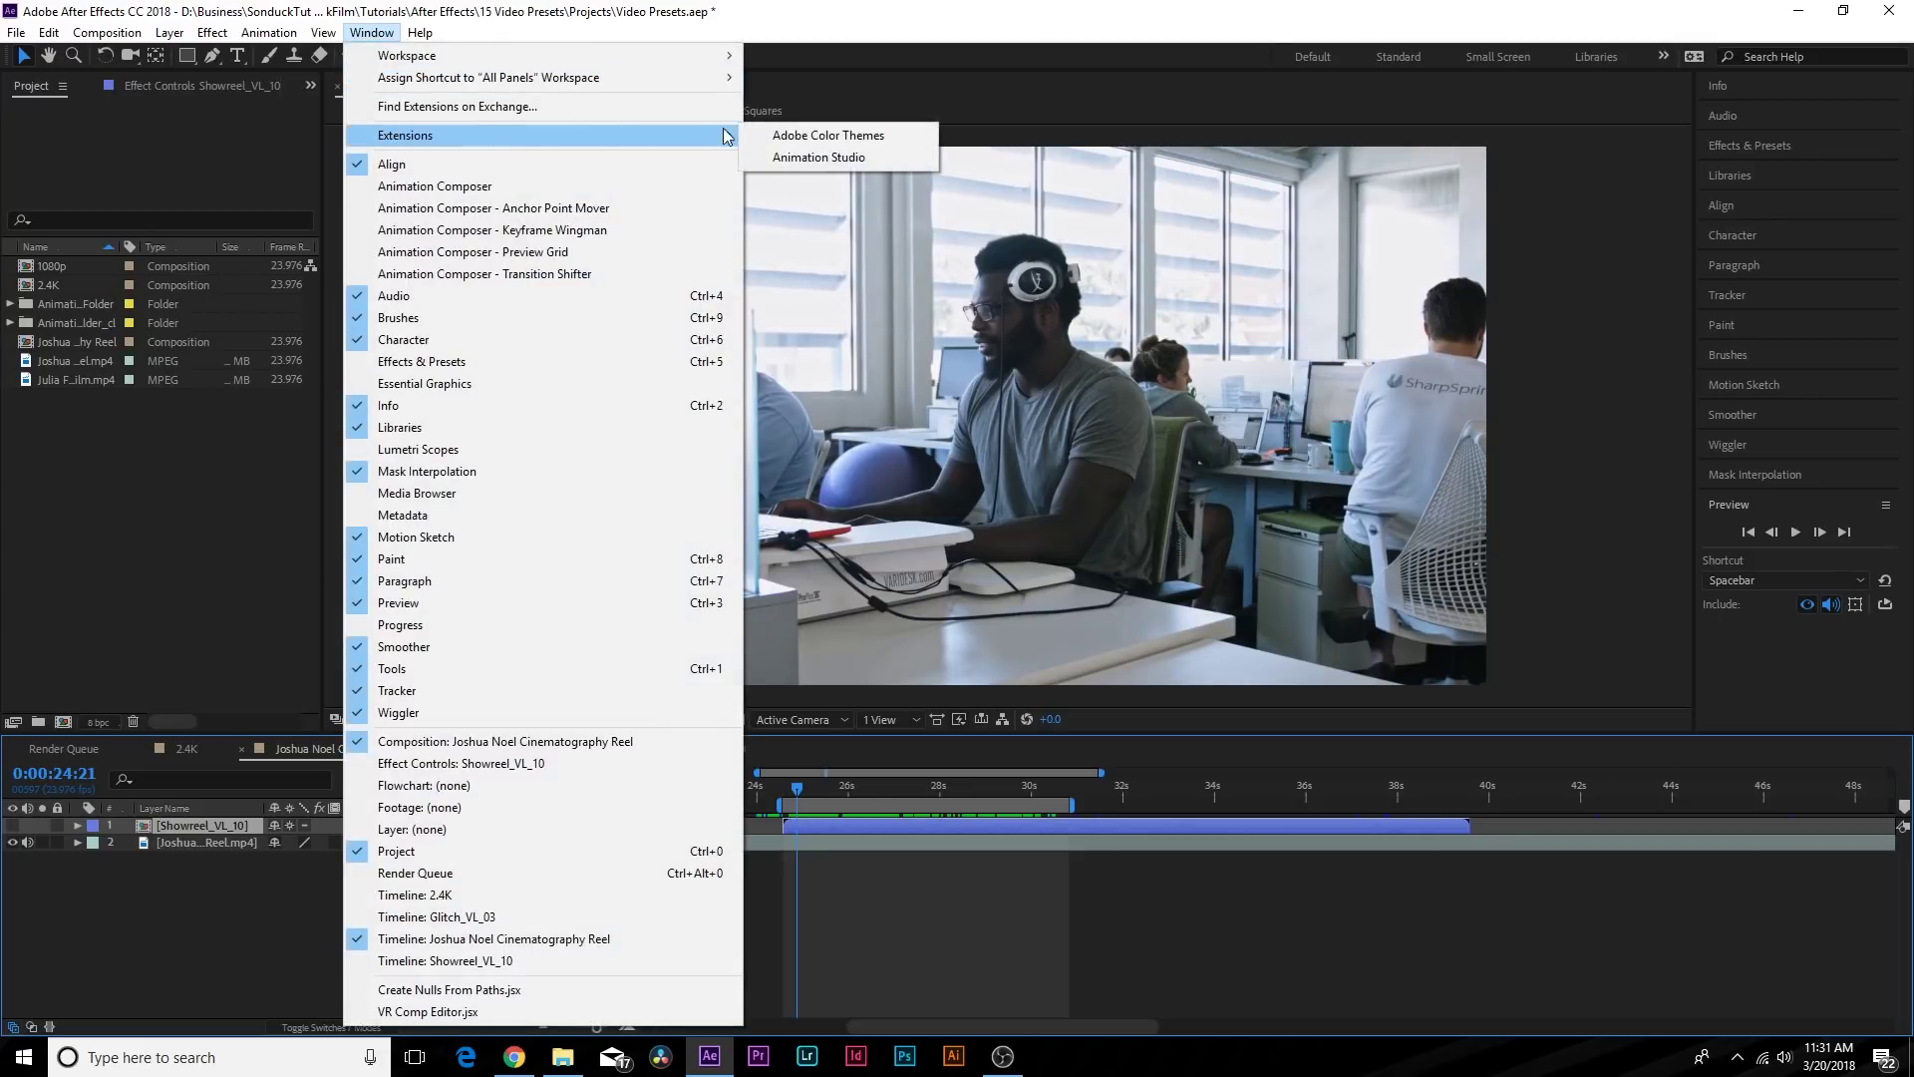
Open the widened Animation Studio panel and browse the Ink Smudge, Letters and Modern presets.
{"action": "left_click", "coordinate": [799, 160]}
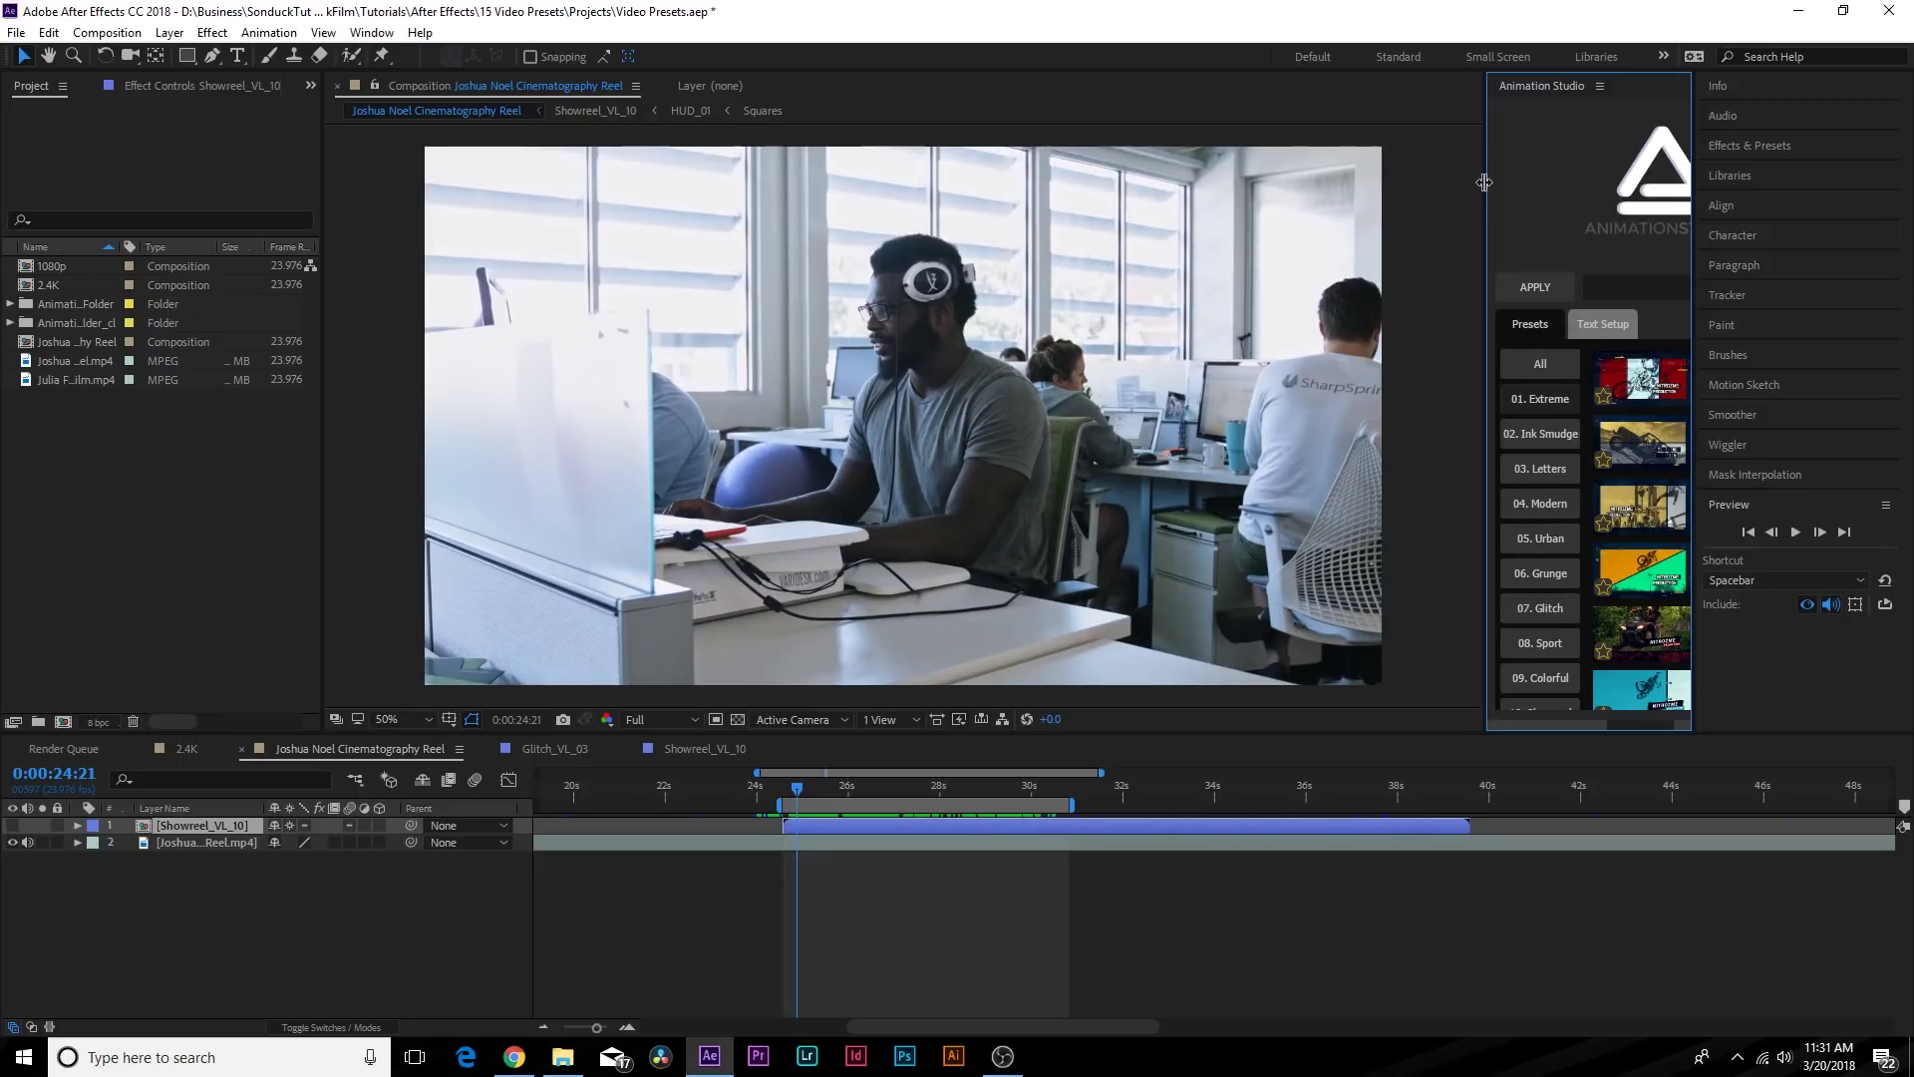
{"action": "left_click_drag", "start_coordinate": [1489, 181], "coordinate": [1342, 190]}
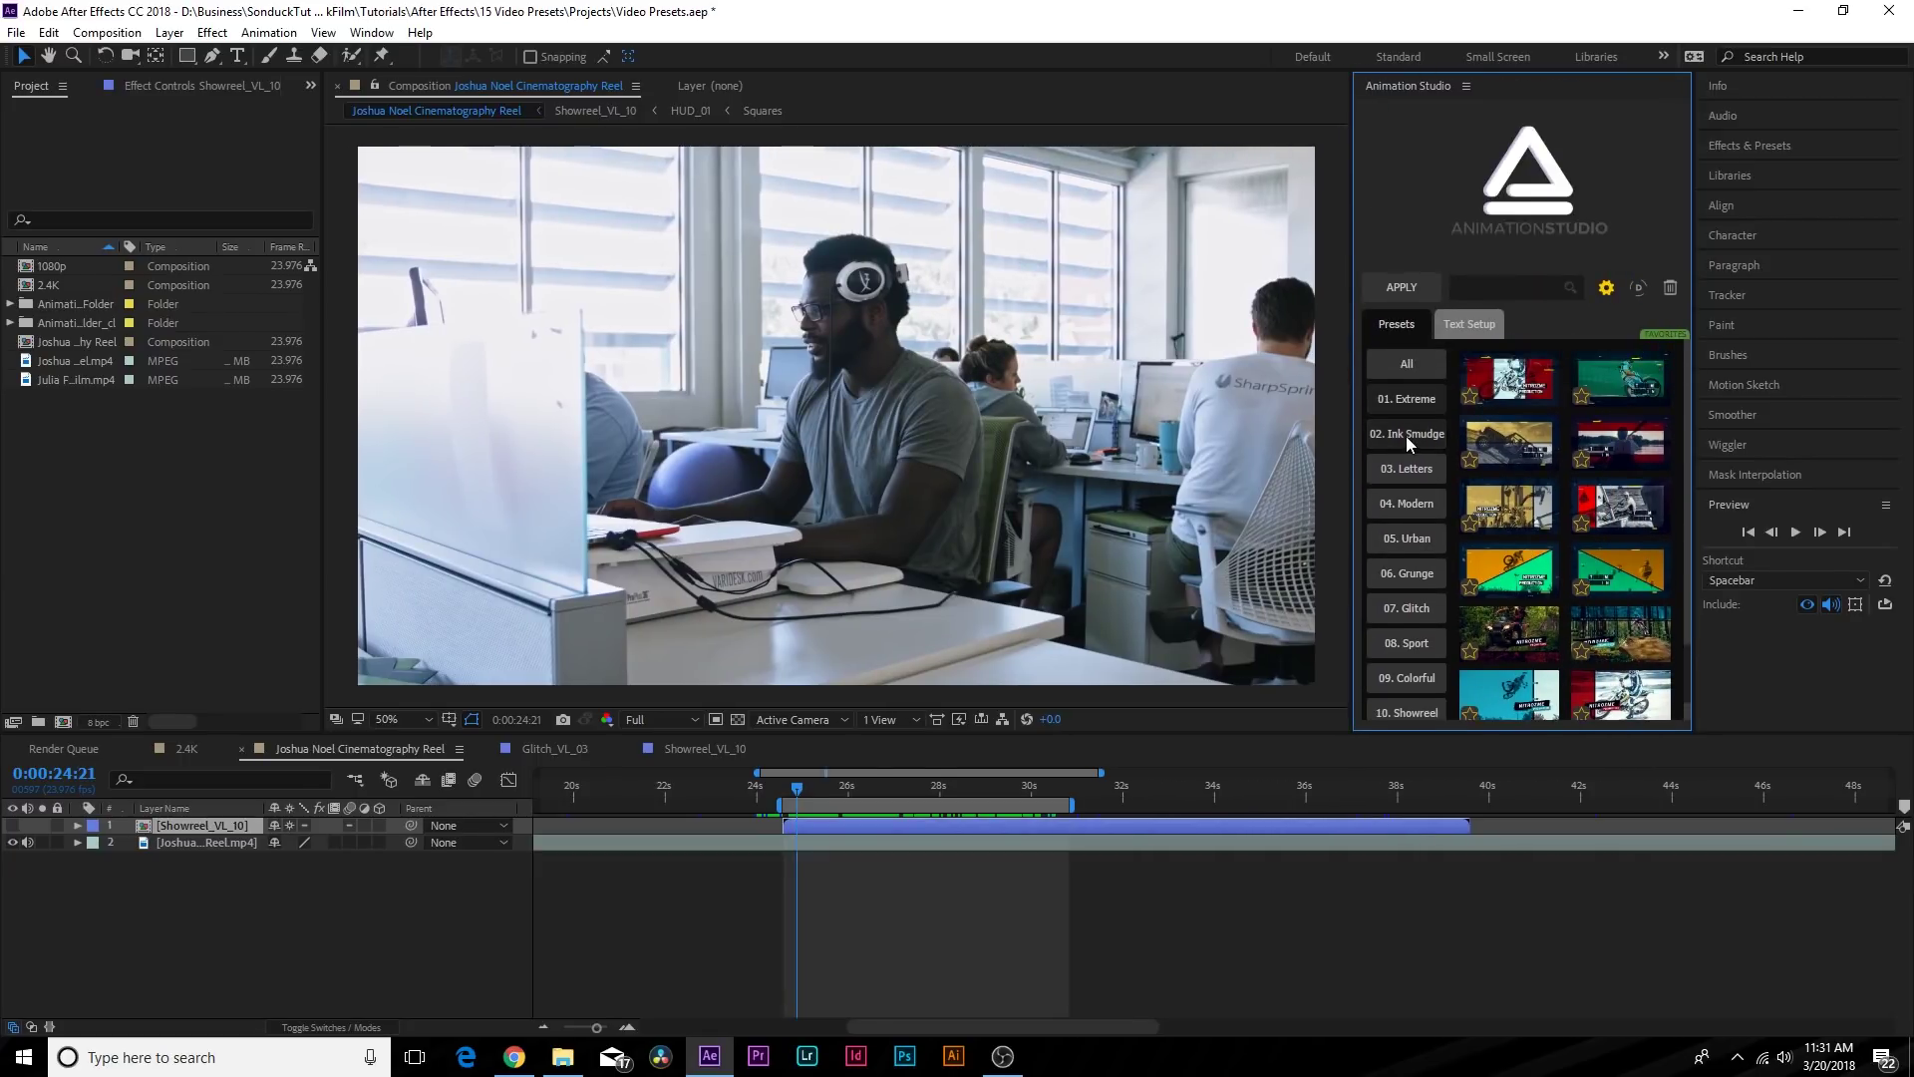
{"action": "left_click", "coordinate": [1407, 434]}
{"action": "left_click", "coordinate": [1414, 466]}
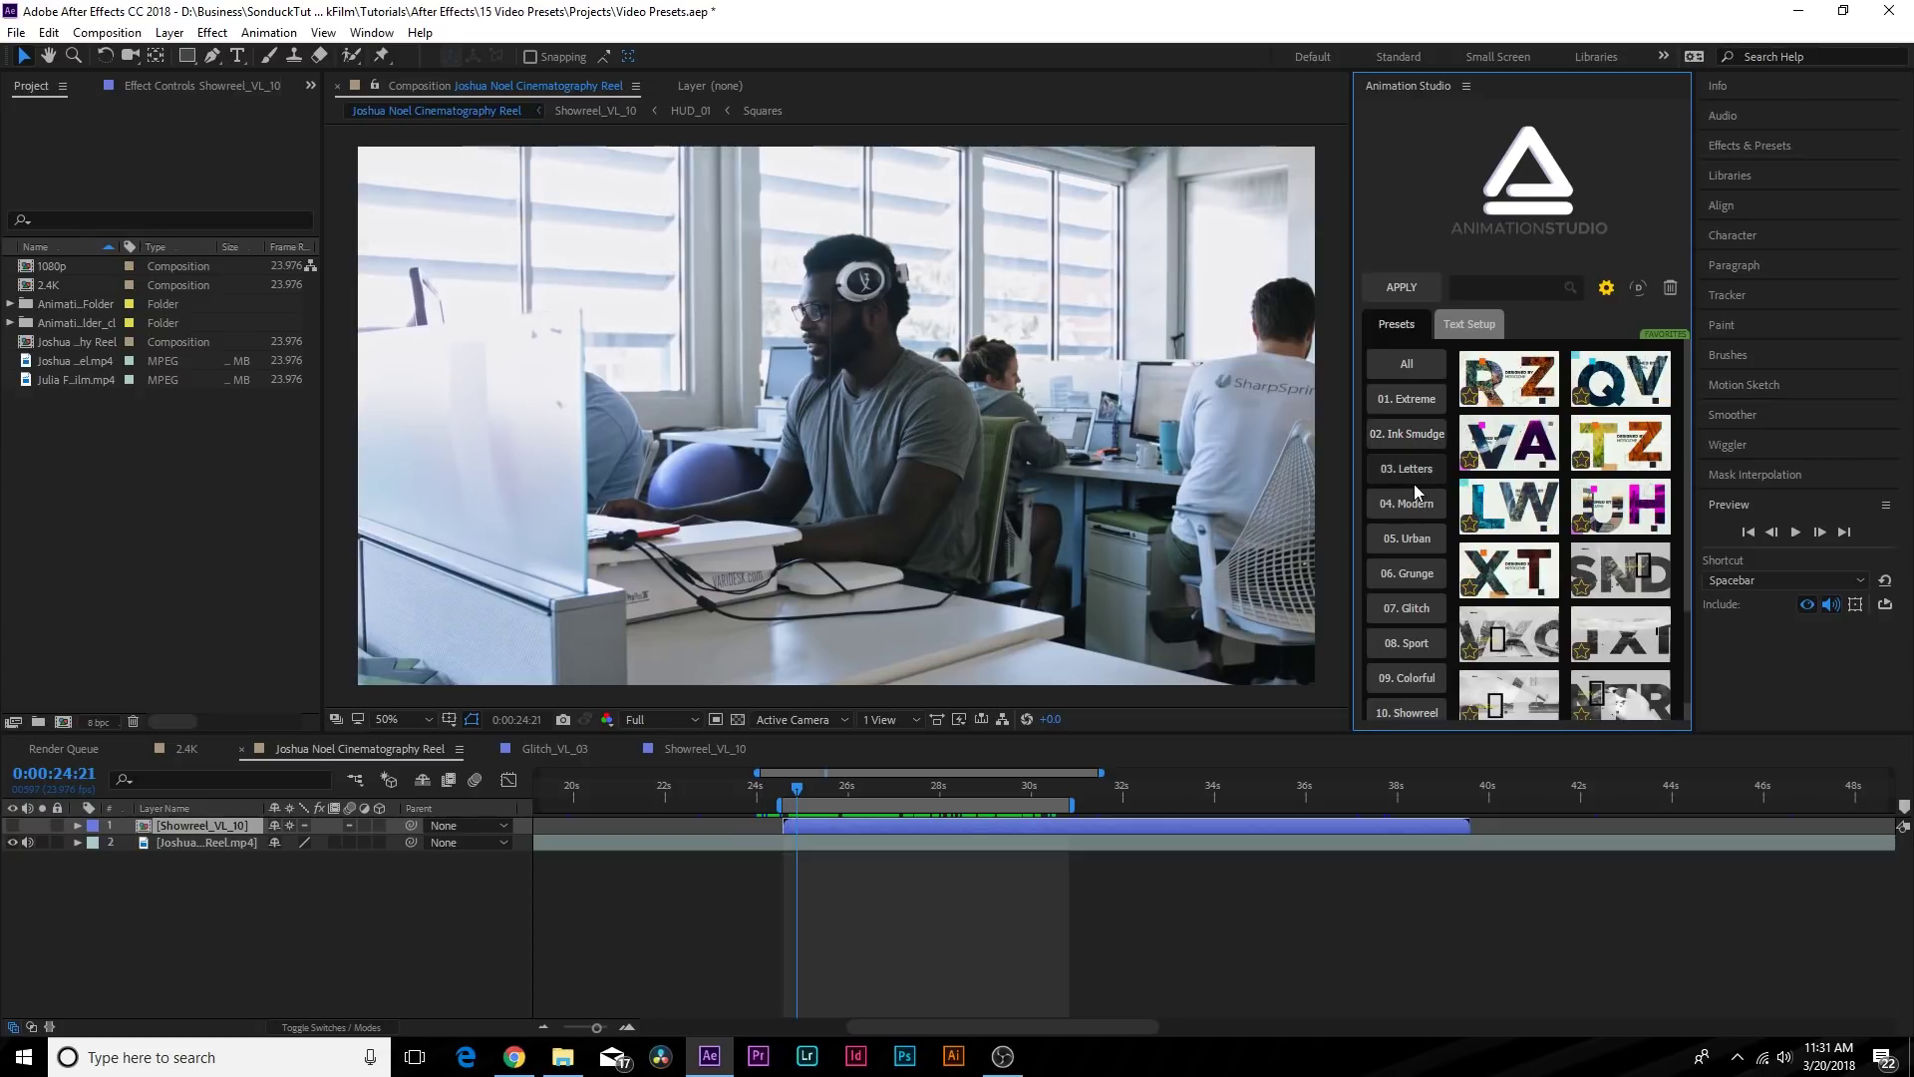
{"action": "left_click", "coordinate": [1416, 492]}
Browse the Grunge title presets, scrolling through their thumbnails.
{"action": "mouse_move", "coordinate": [1631, 505]}
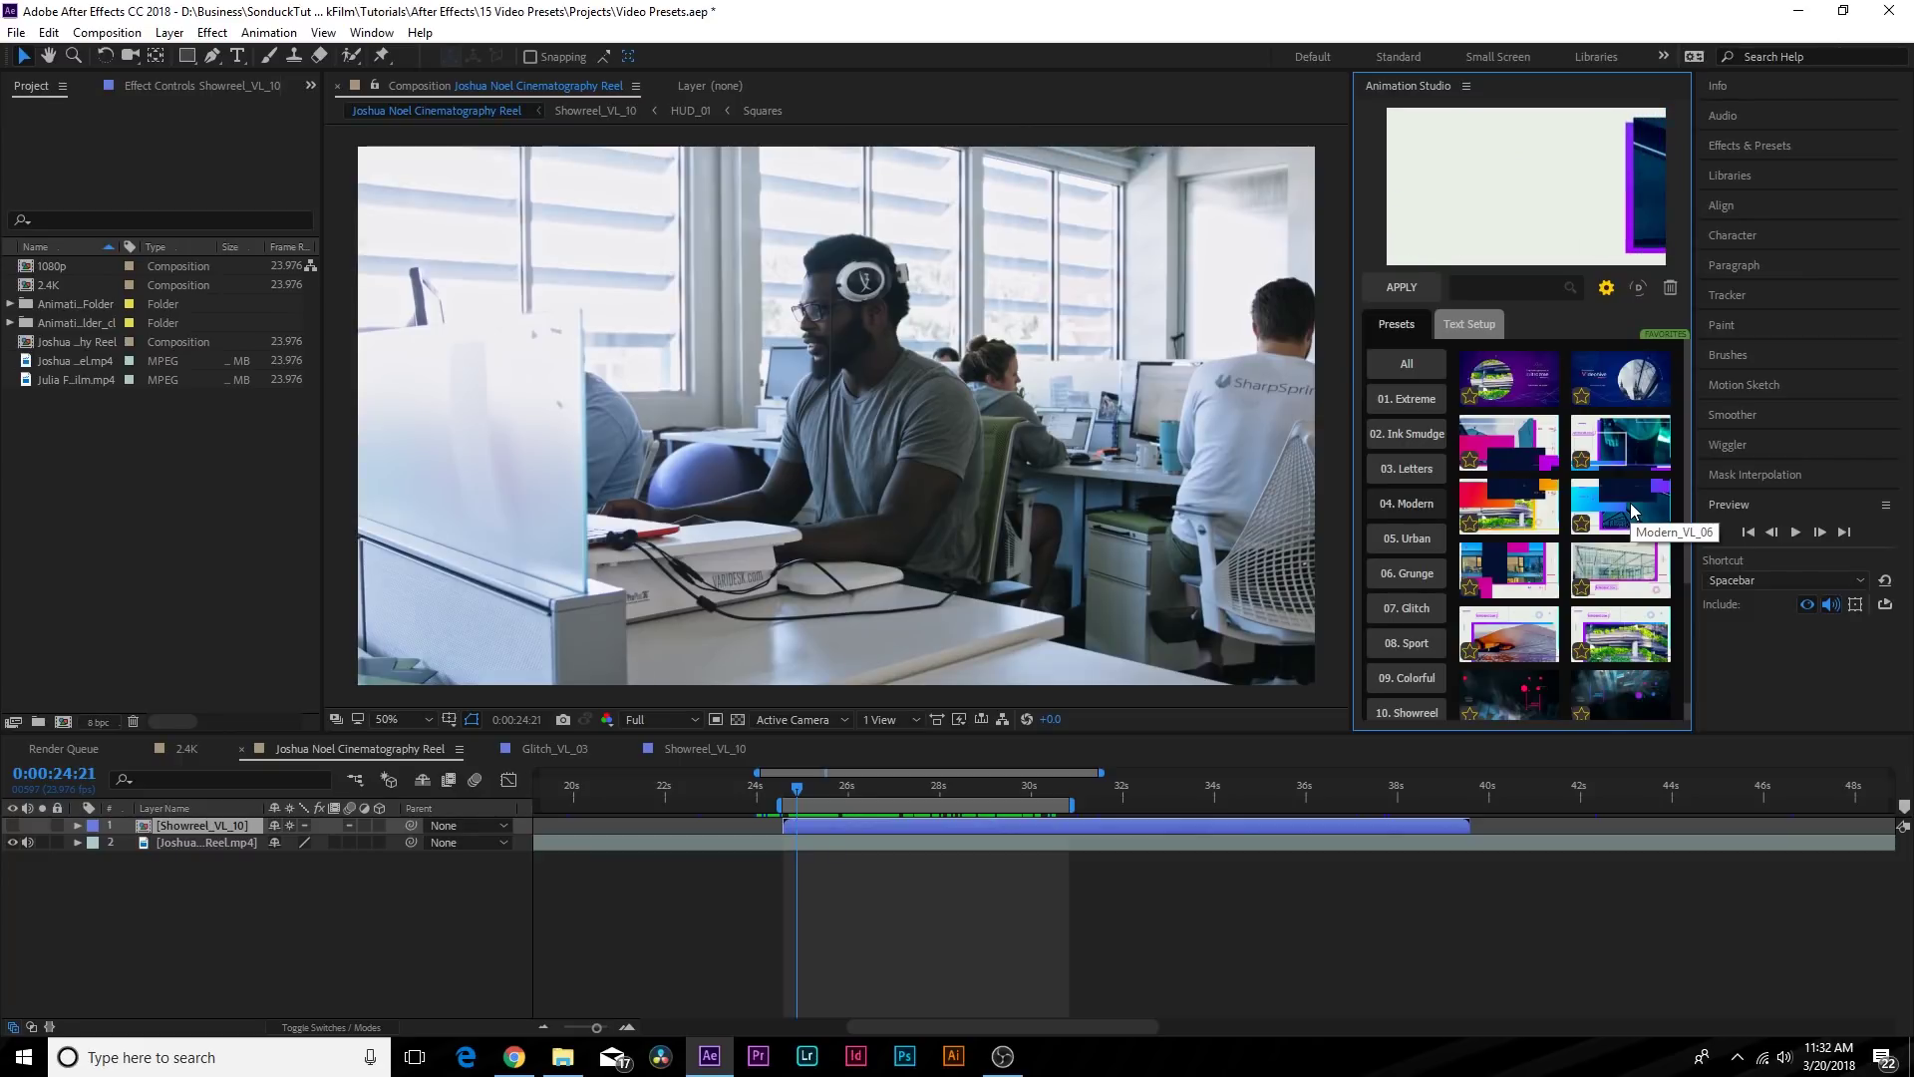
{"action": "left_click", "coordinate": [1390, 578]}
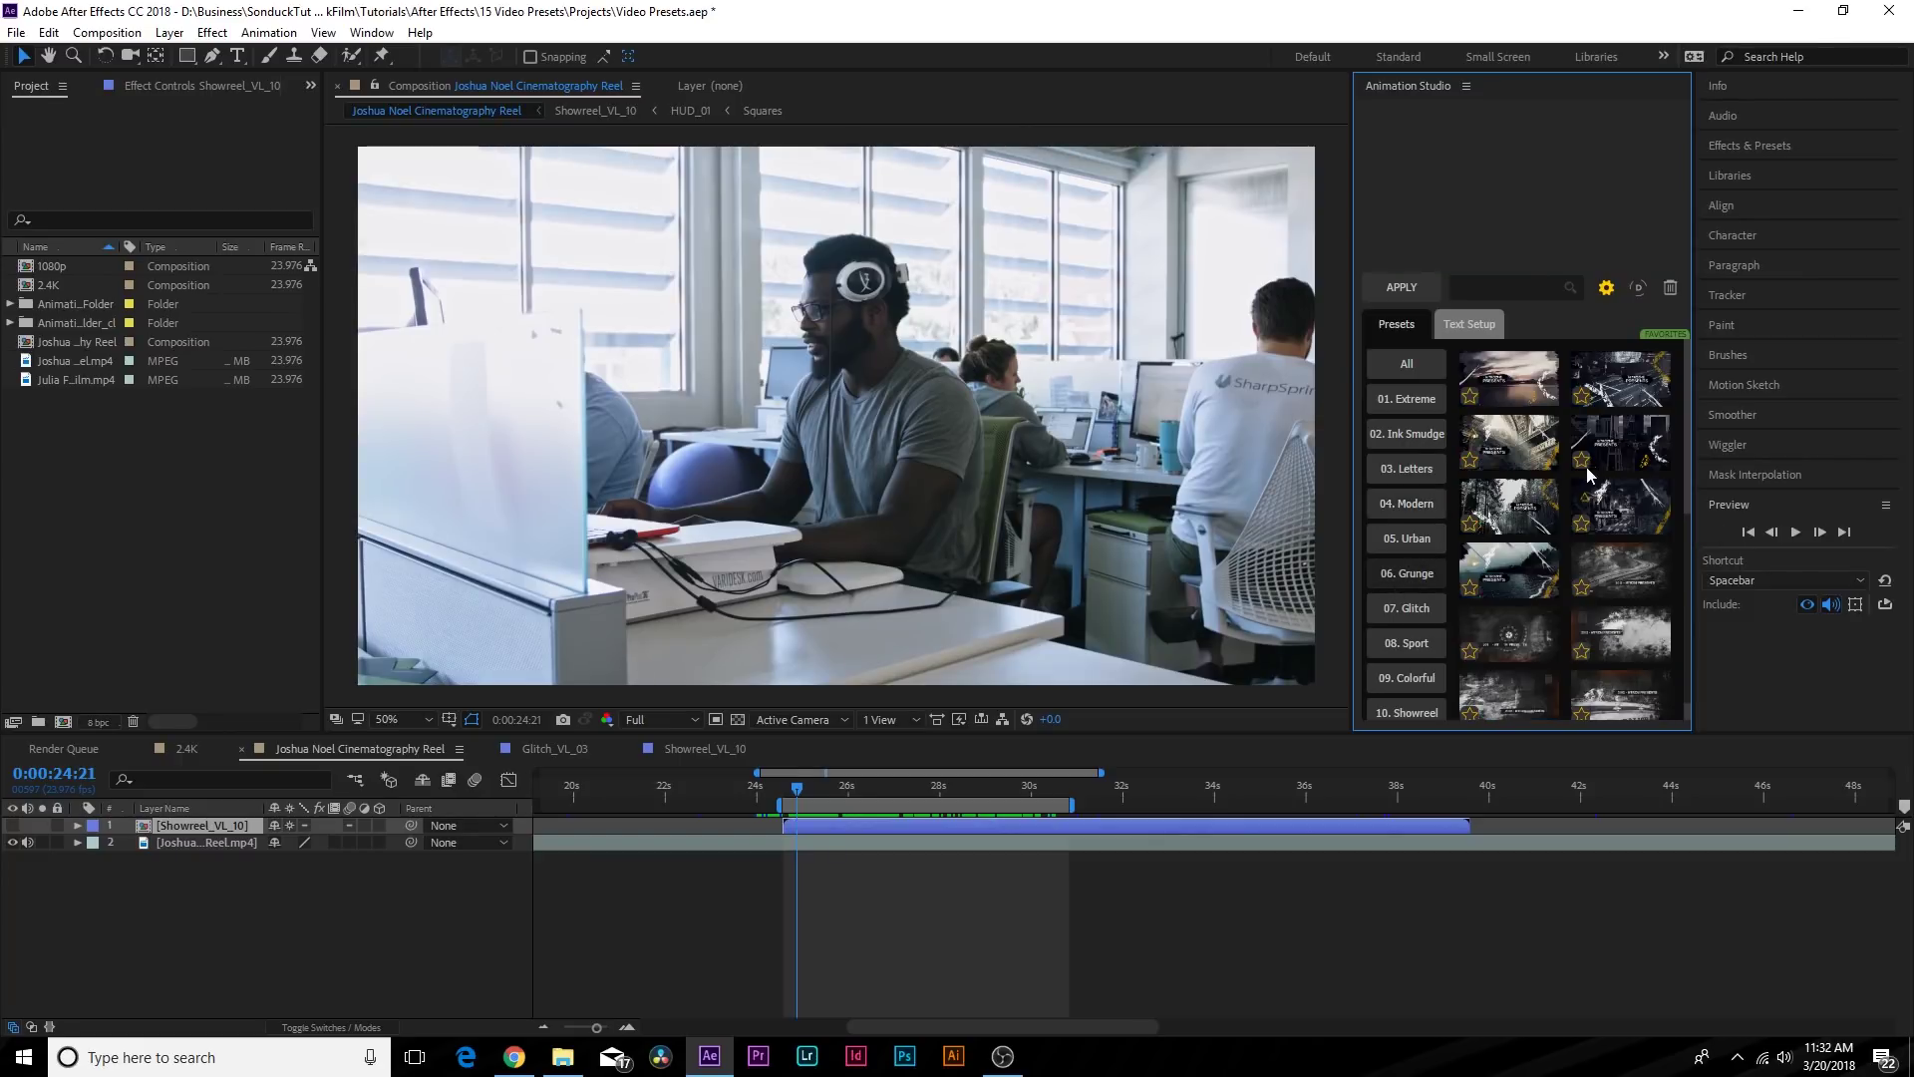
{"action": "mouse_move", "coordinate": [1601, 440]}
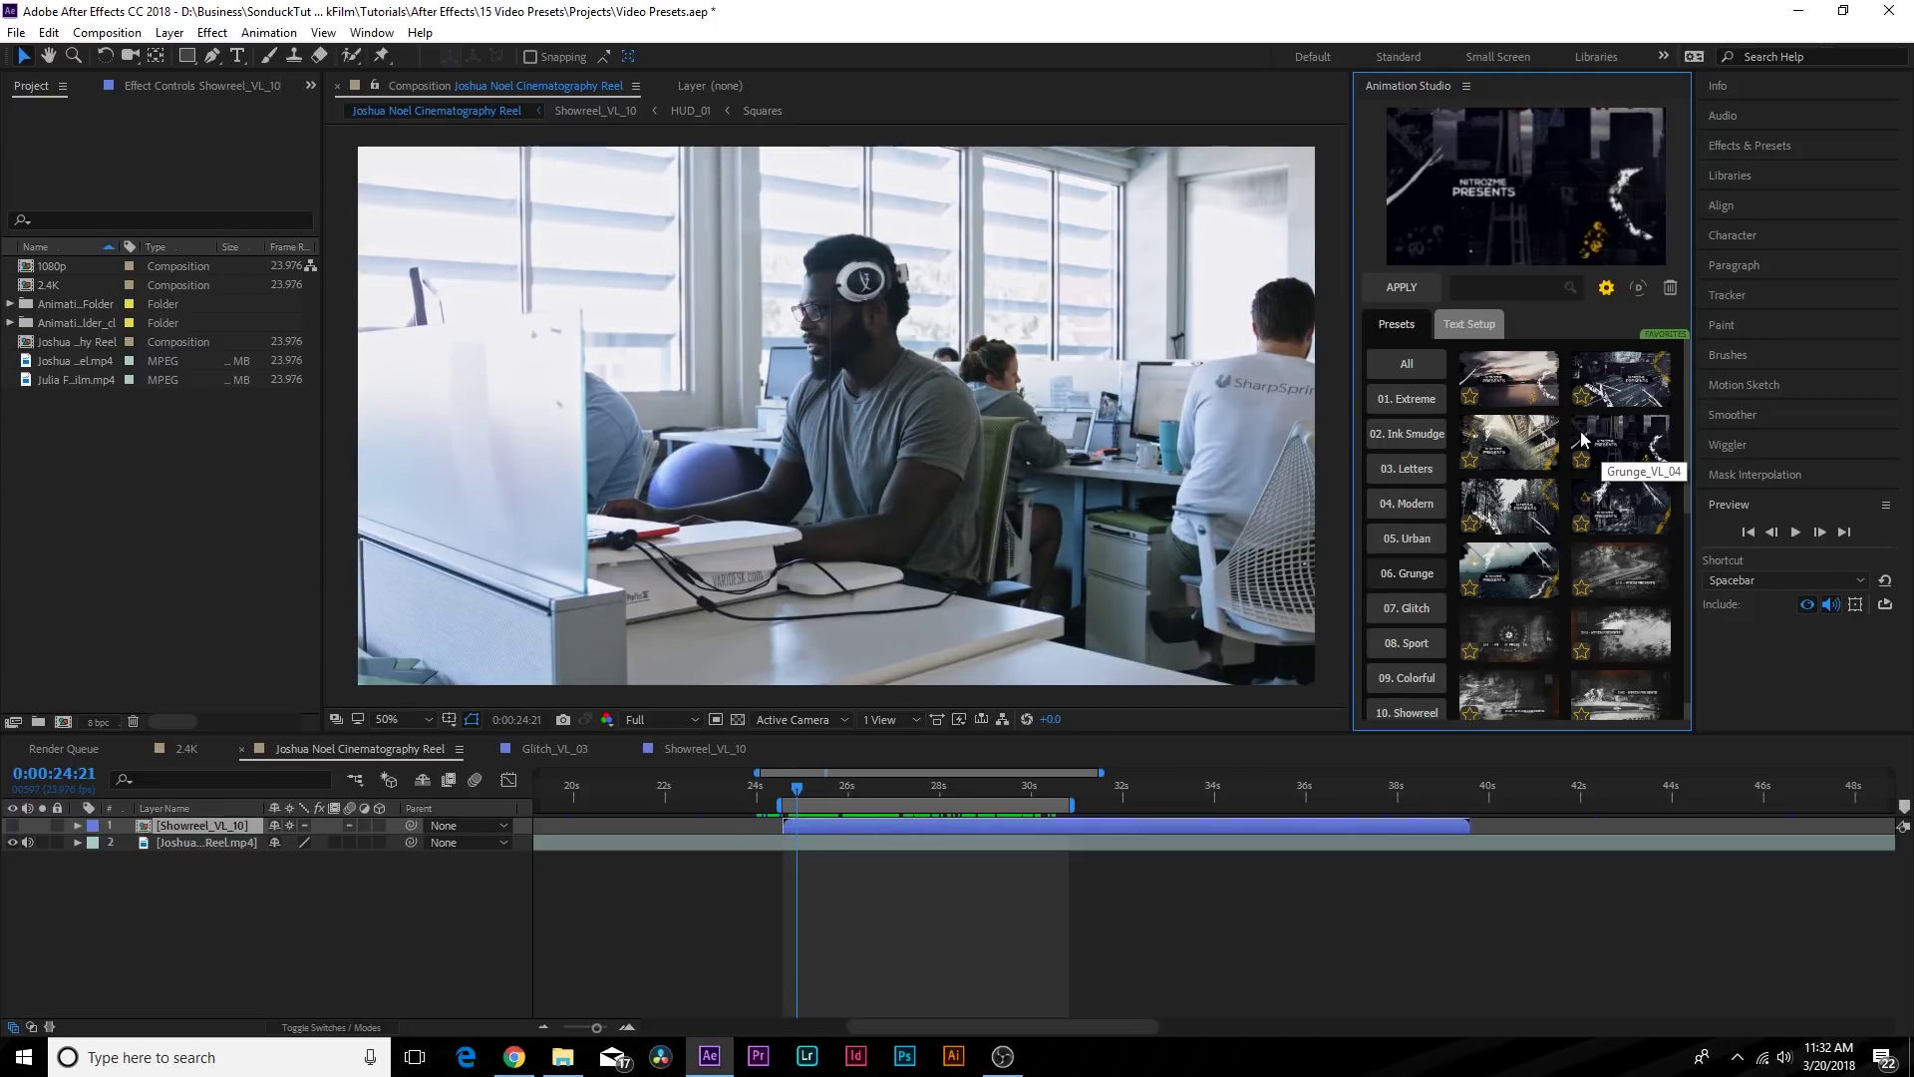
{"action": "scroll", "coordinate": [1406, 454], "scroll_direction": "down", "scroll_amount": 2}
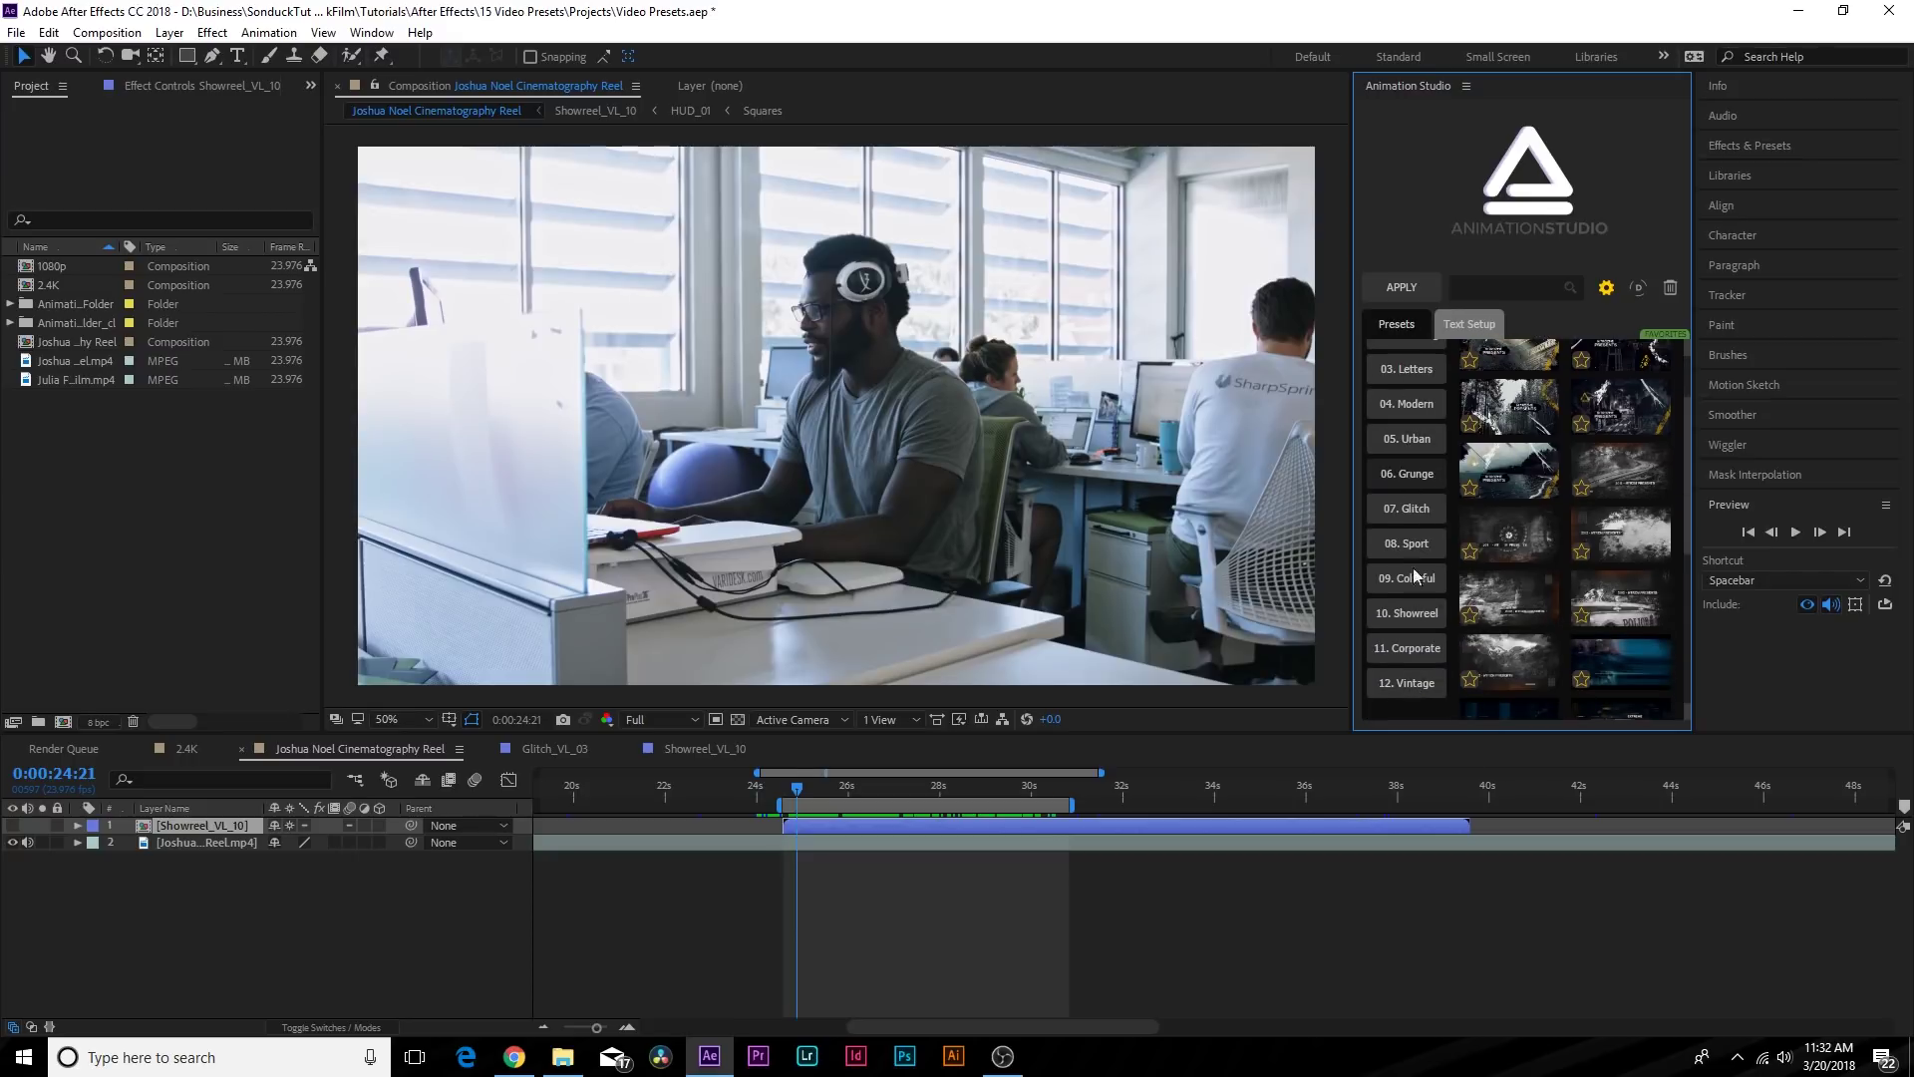
{"action": "scroll", "coordinate": [1422, 502], "scroll_direction": "up", "scroll_amount": 2}
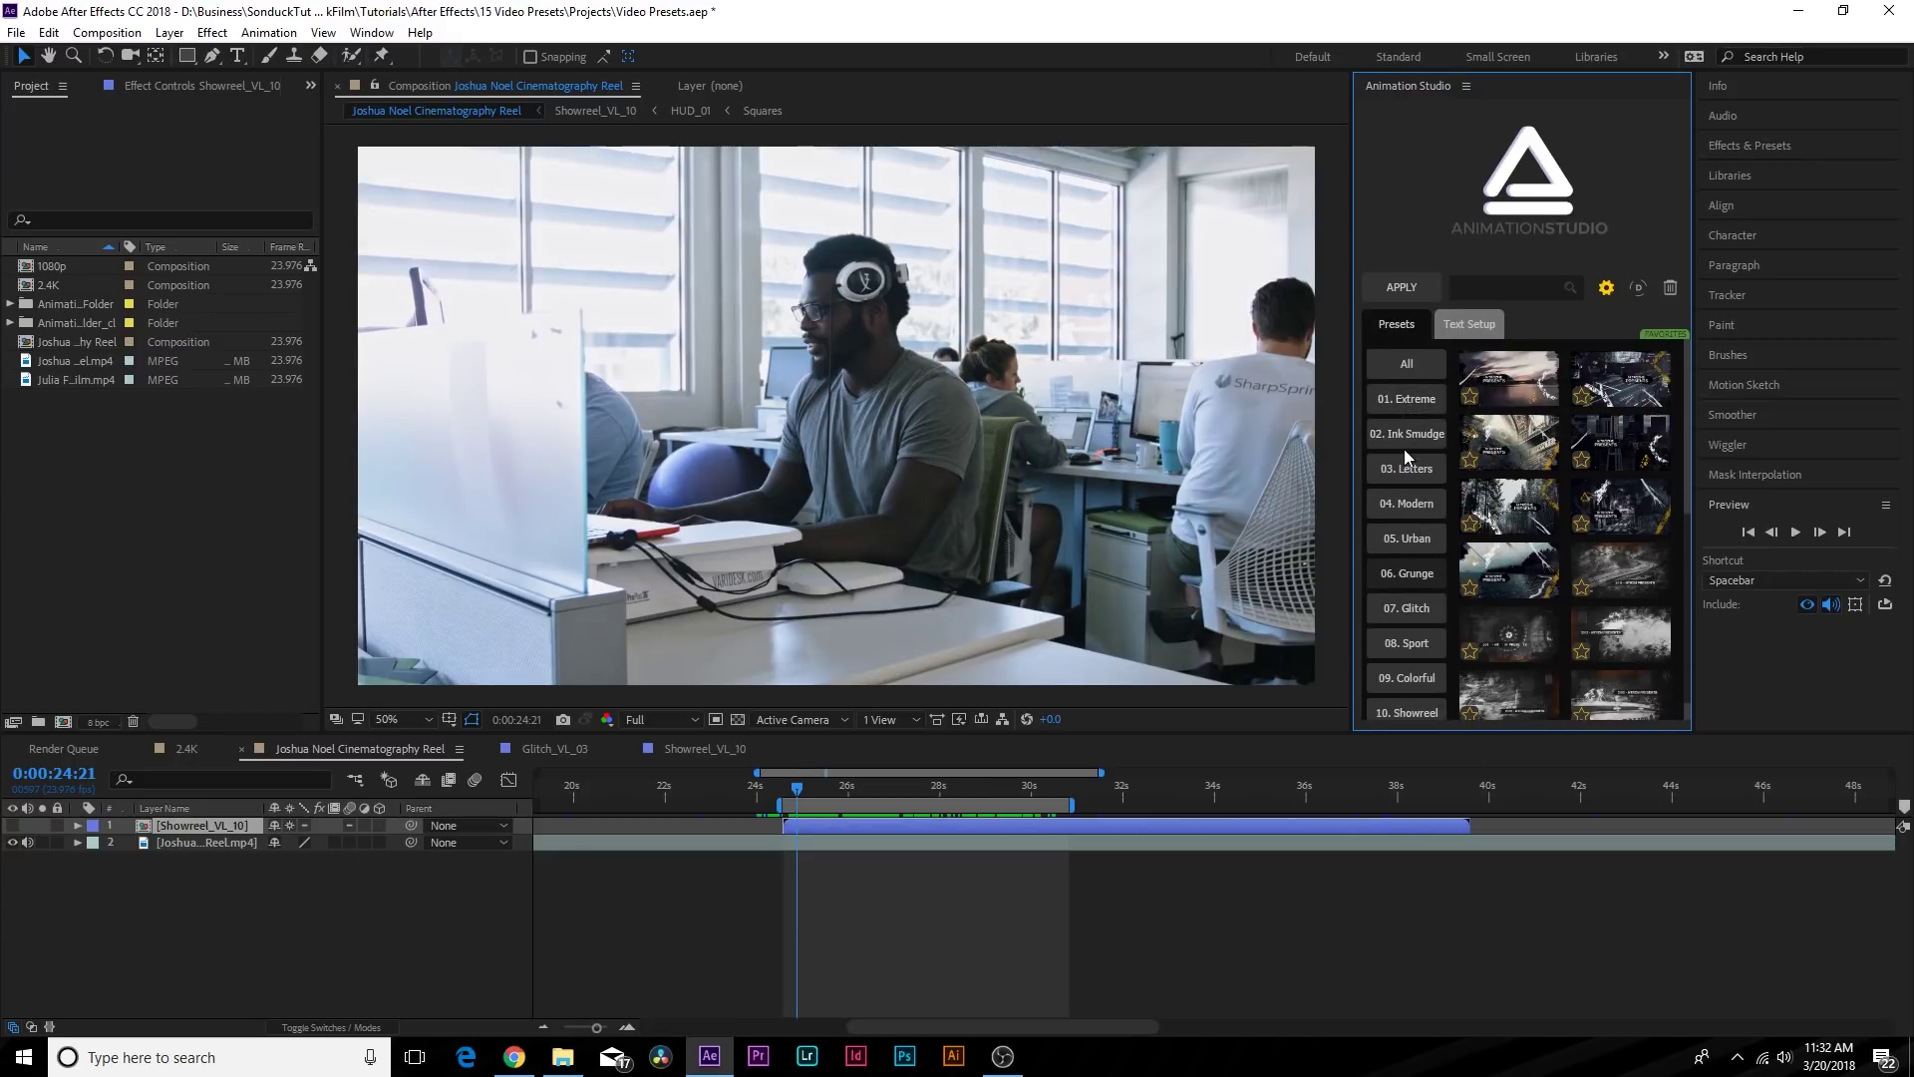
{"action": "scroll", "coordinate": [1416, 543], "scroll_direction": "down", "scroll_amount": 2}
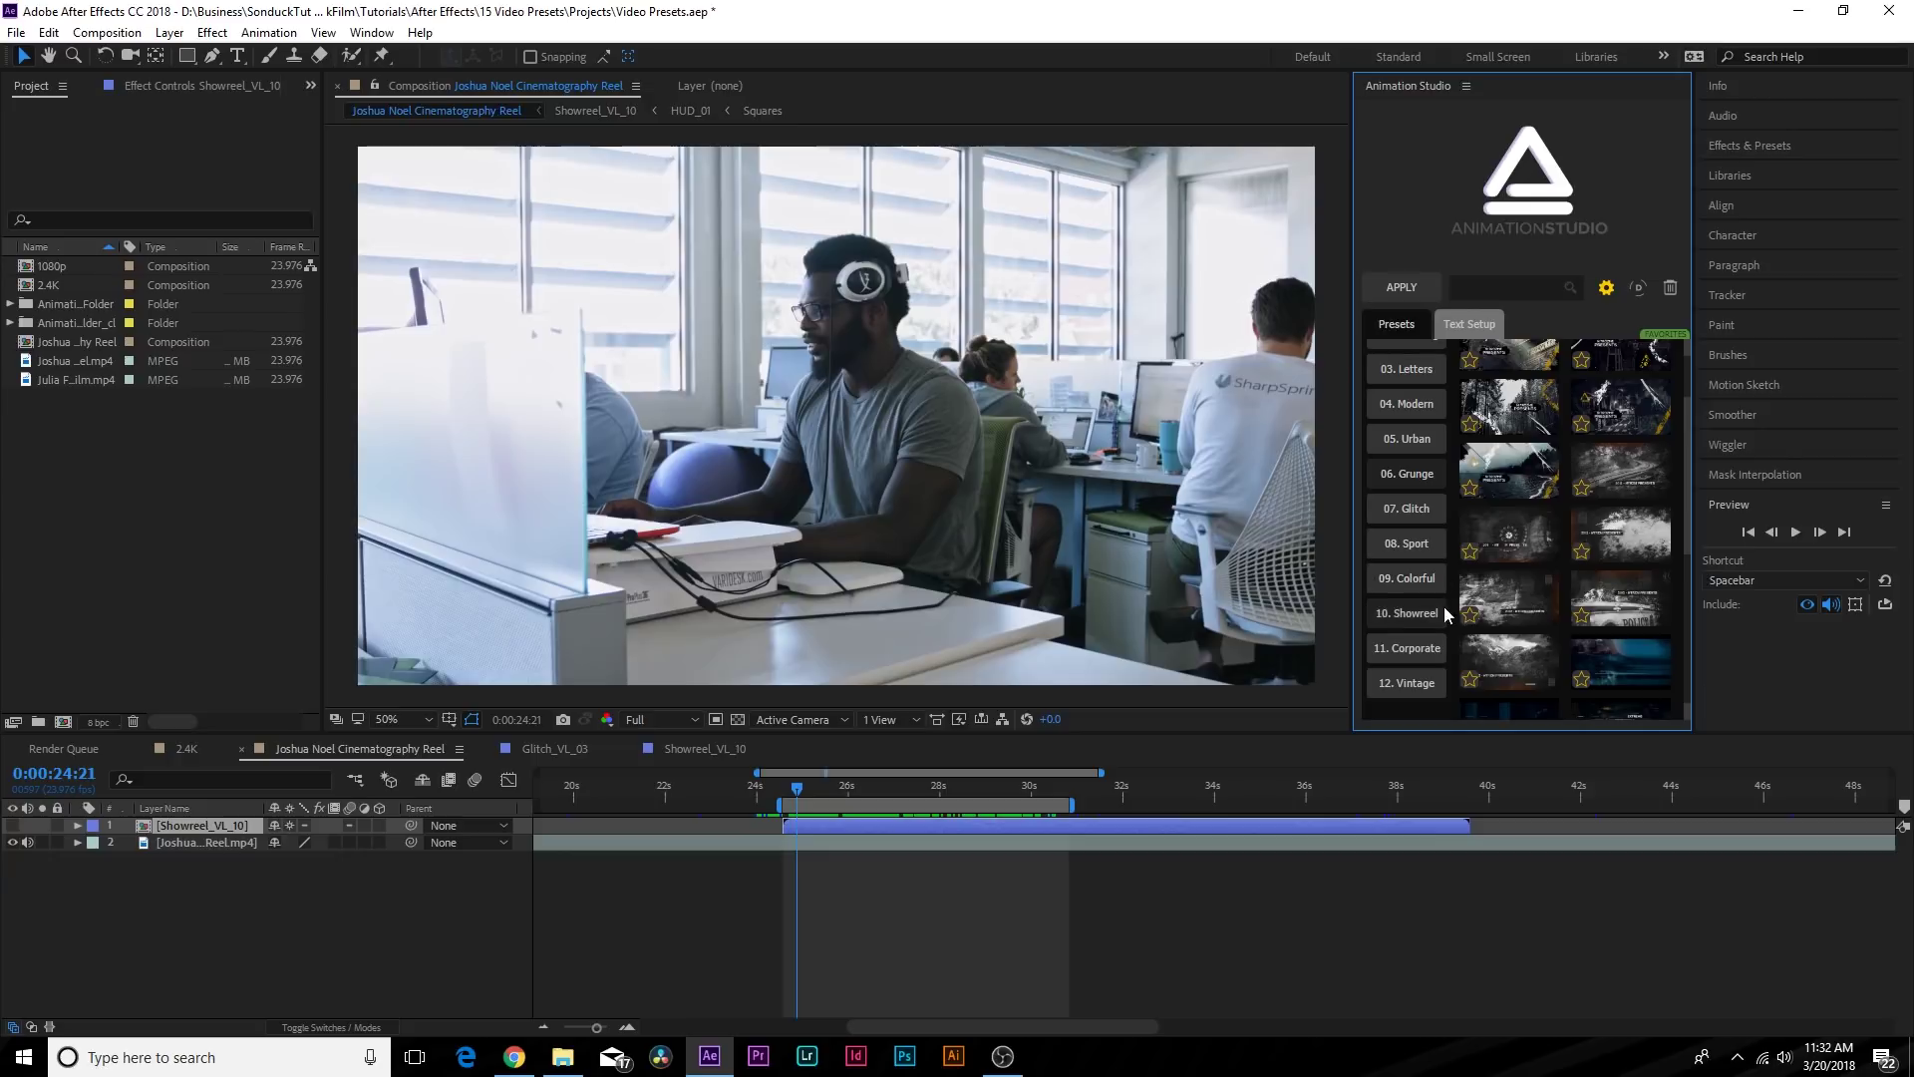
{"action": "scroll", "coordinate": [1421, 691], "scroll_direction": "up", "scroll_amount": 2}
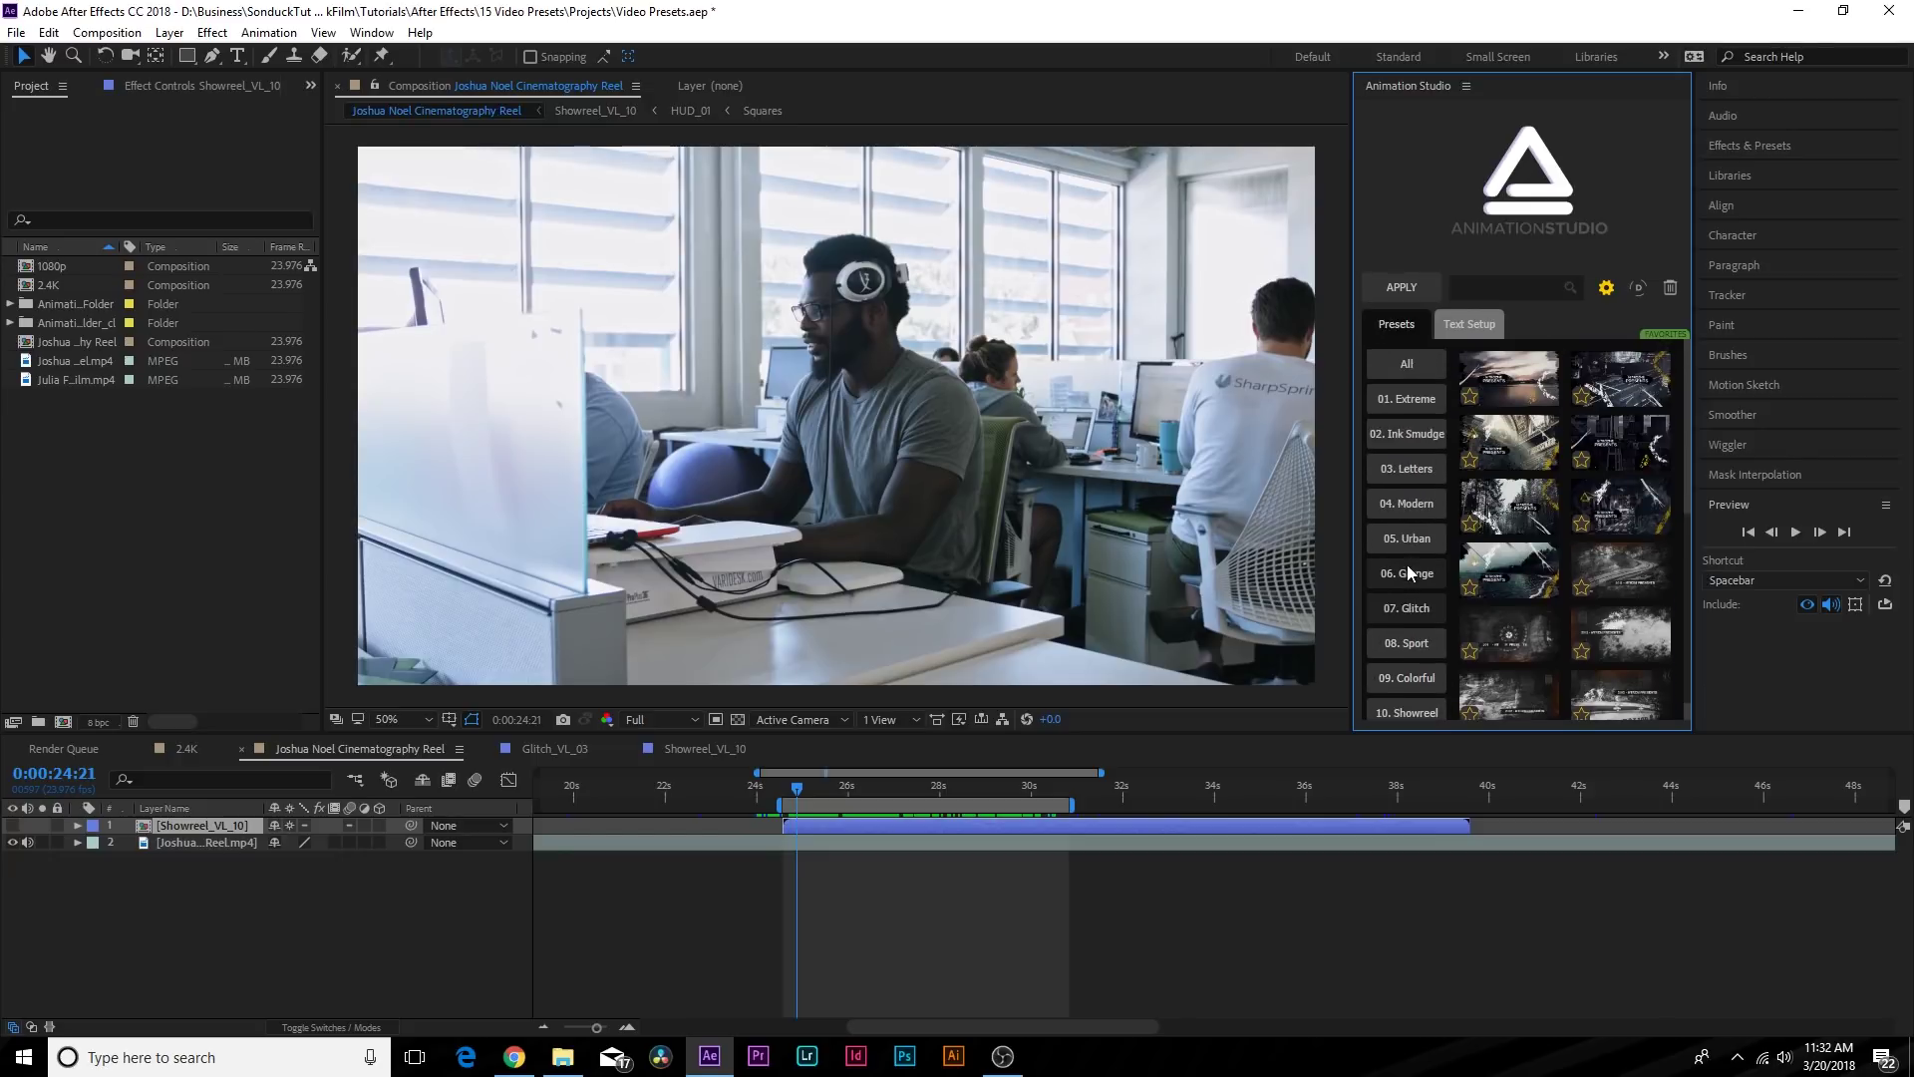
{"action": "mouse_move", "coordinate": [1507, 554]}
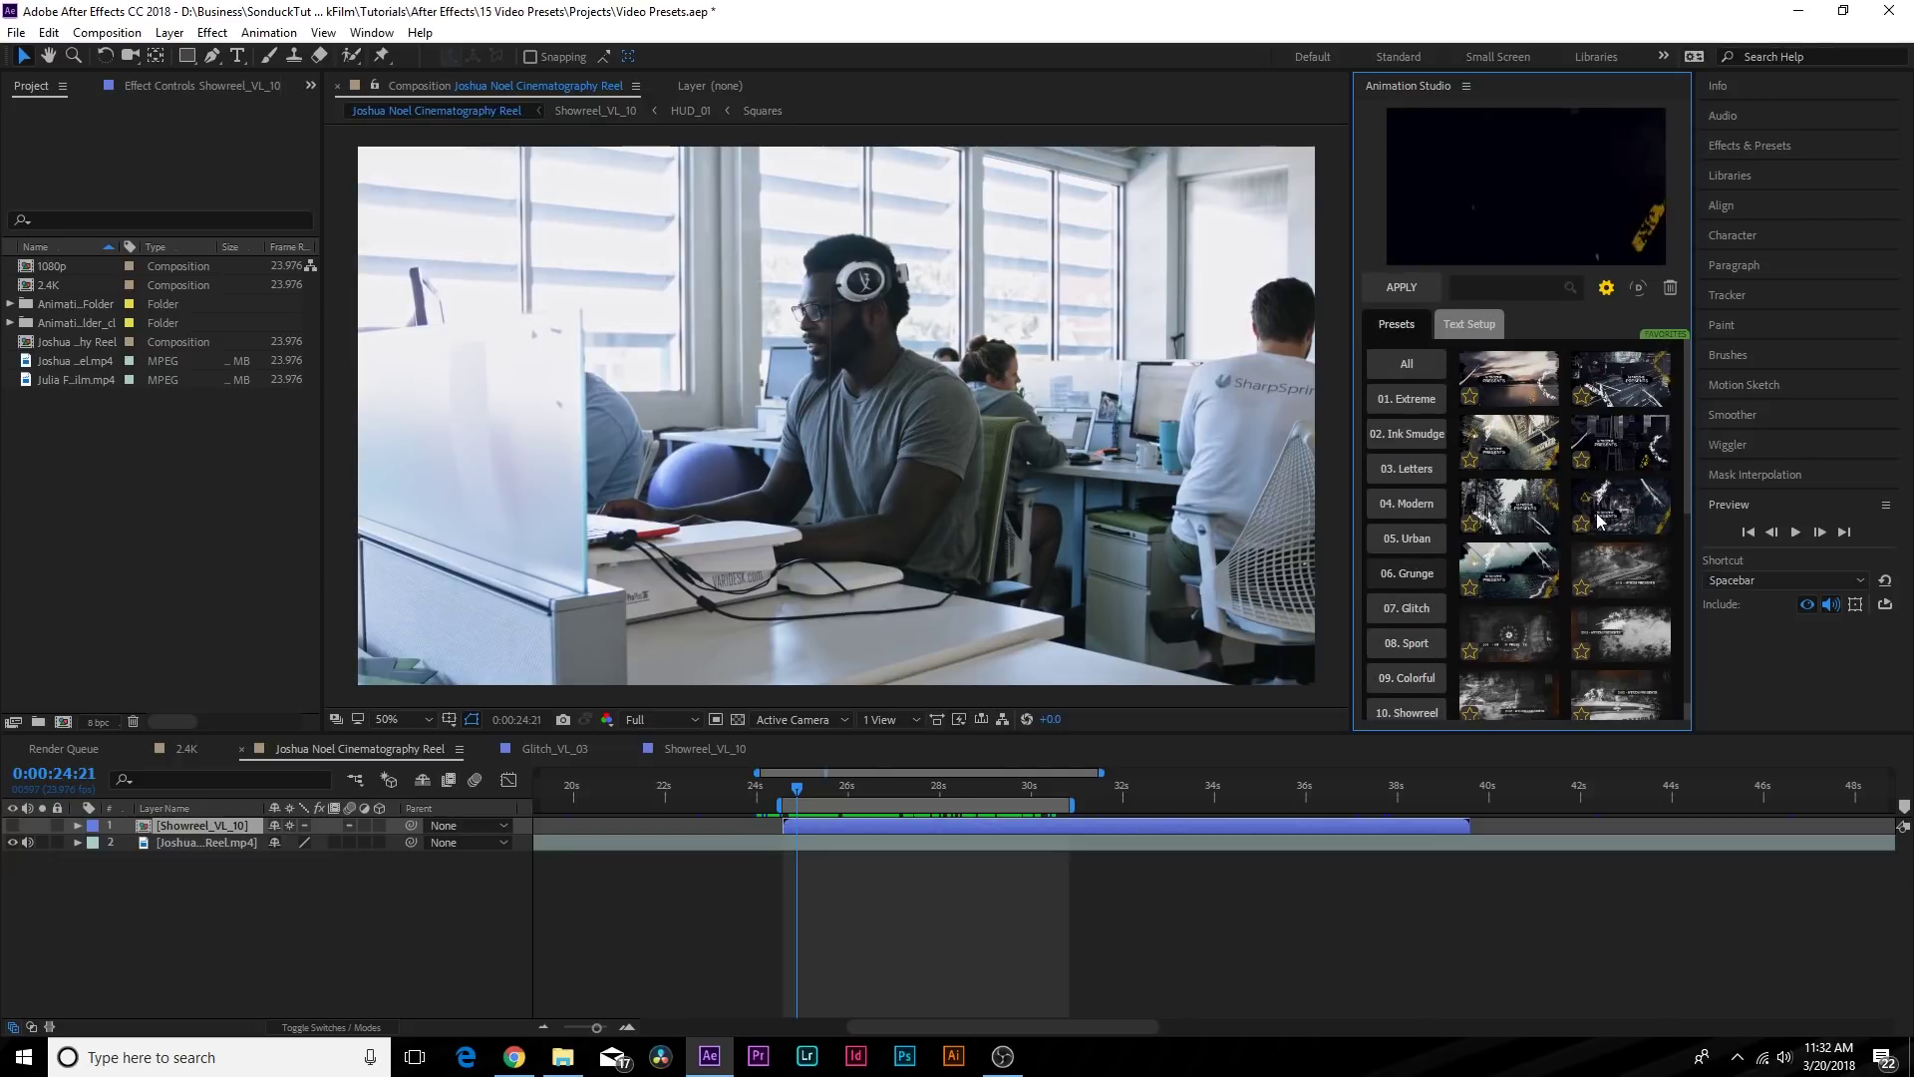
Apply the Grunge_VL_04 preset and scrub to 0:00:25:19 to view the NITROZME PRESENTS title.
{"action": "left_click", "coordinate": [1619, 446]}
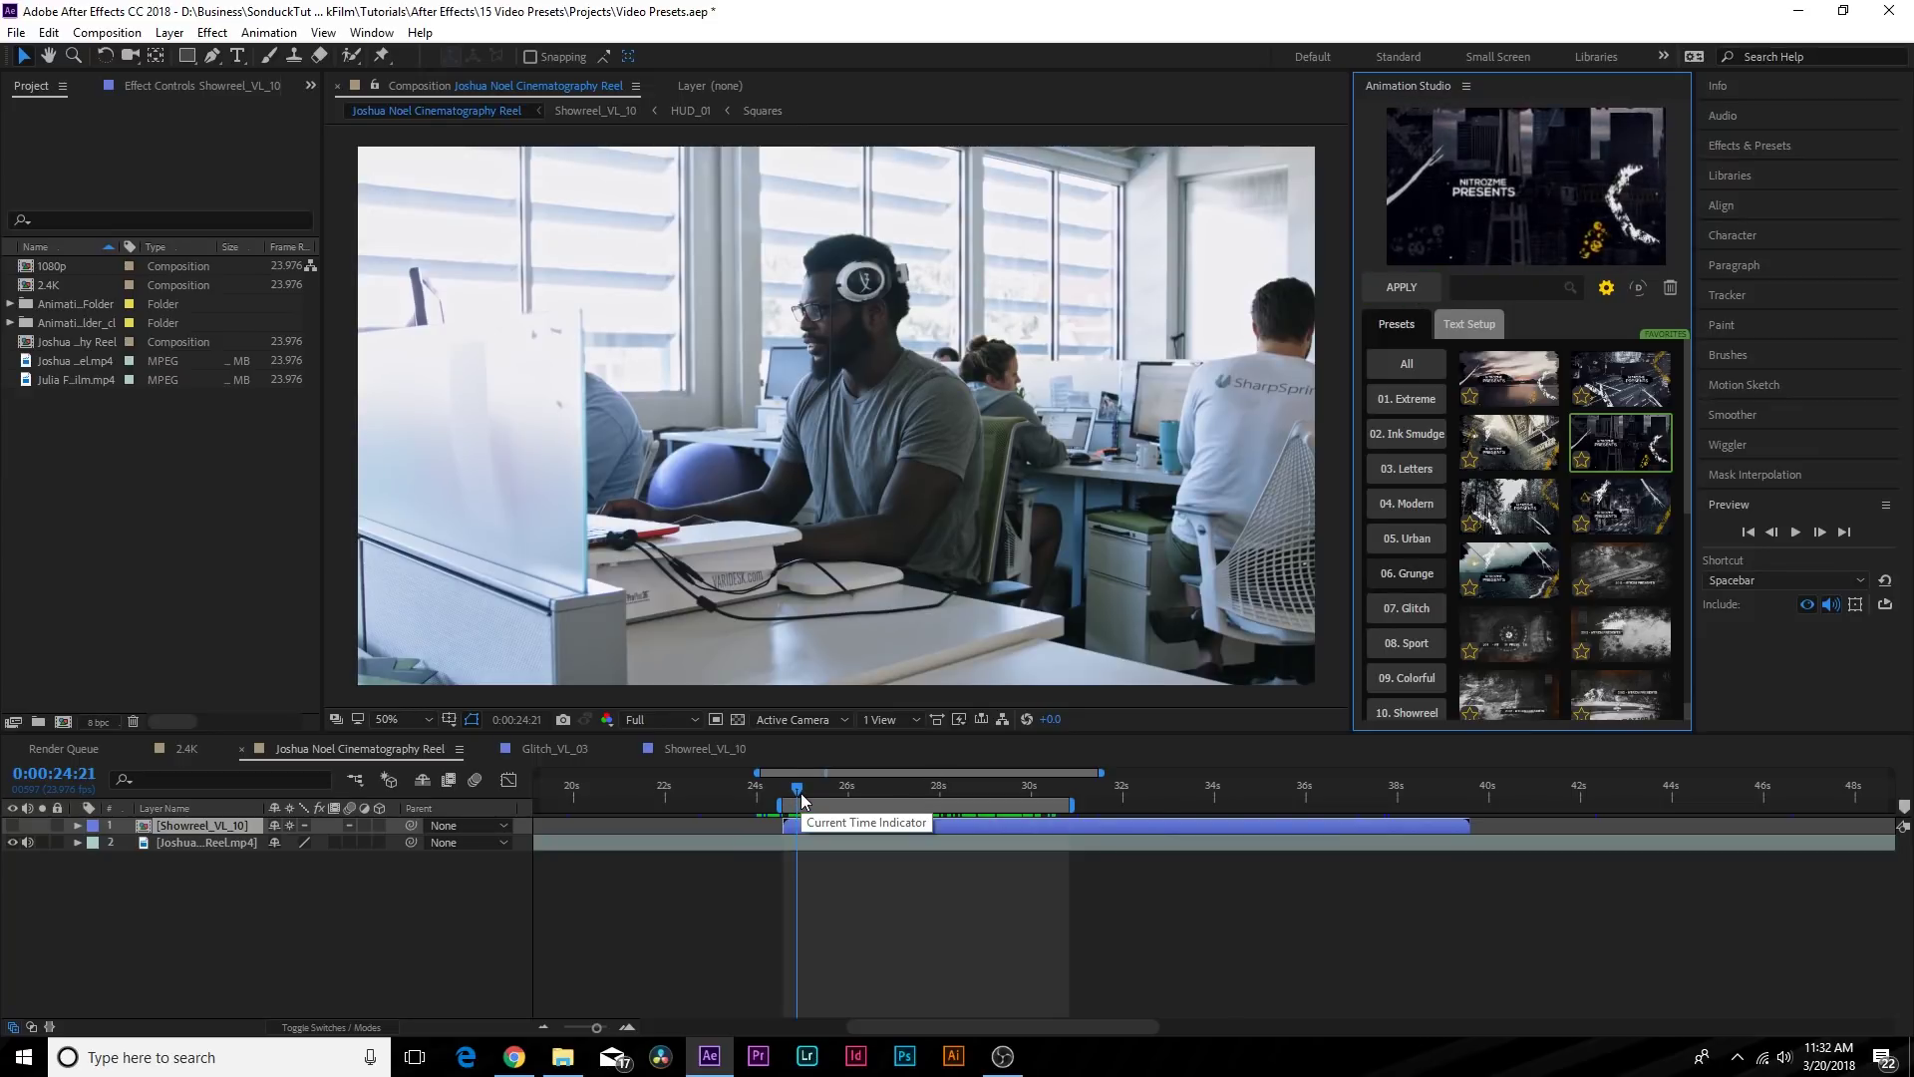
{"action": "left_click", "coordinate": [1408, 289]}
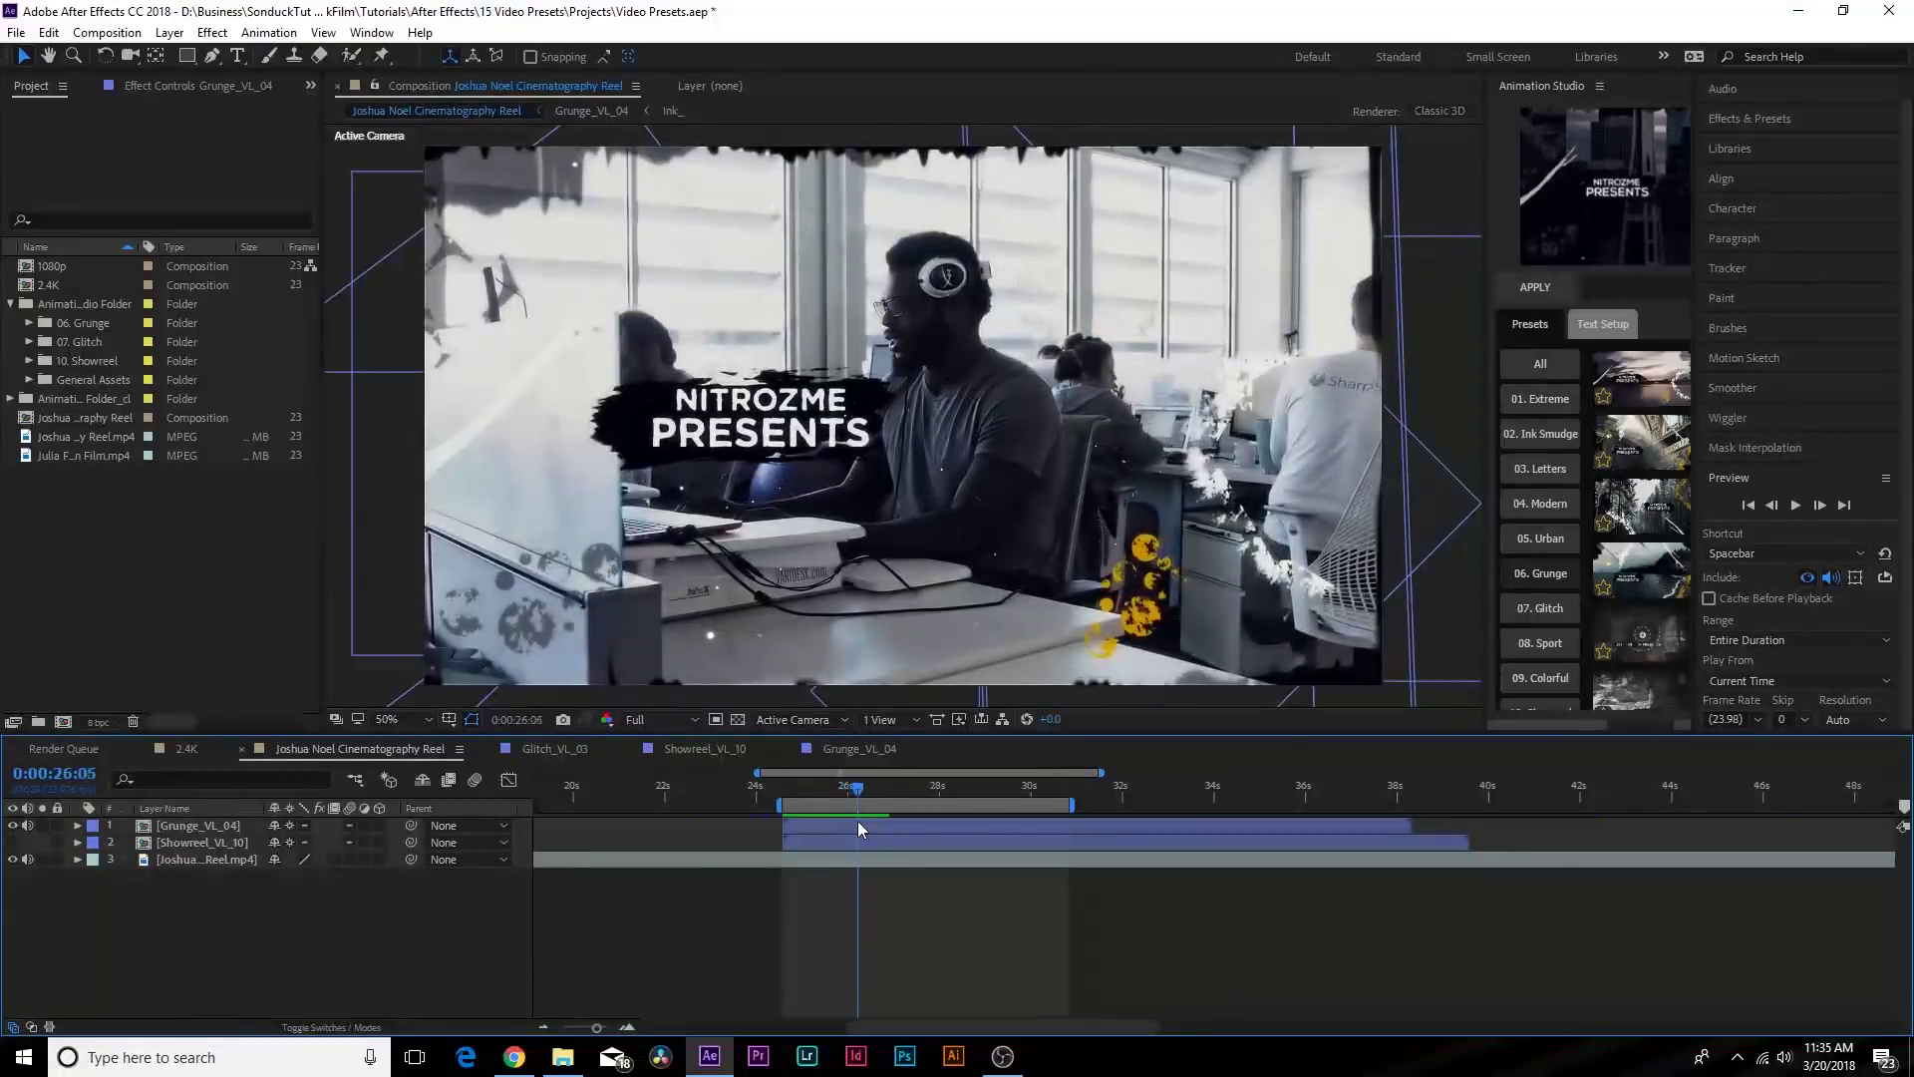
{"action": "left_click_drag", "start_coordinate": [873, 822], "coordinate": [824, 821]}
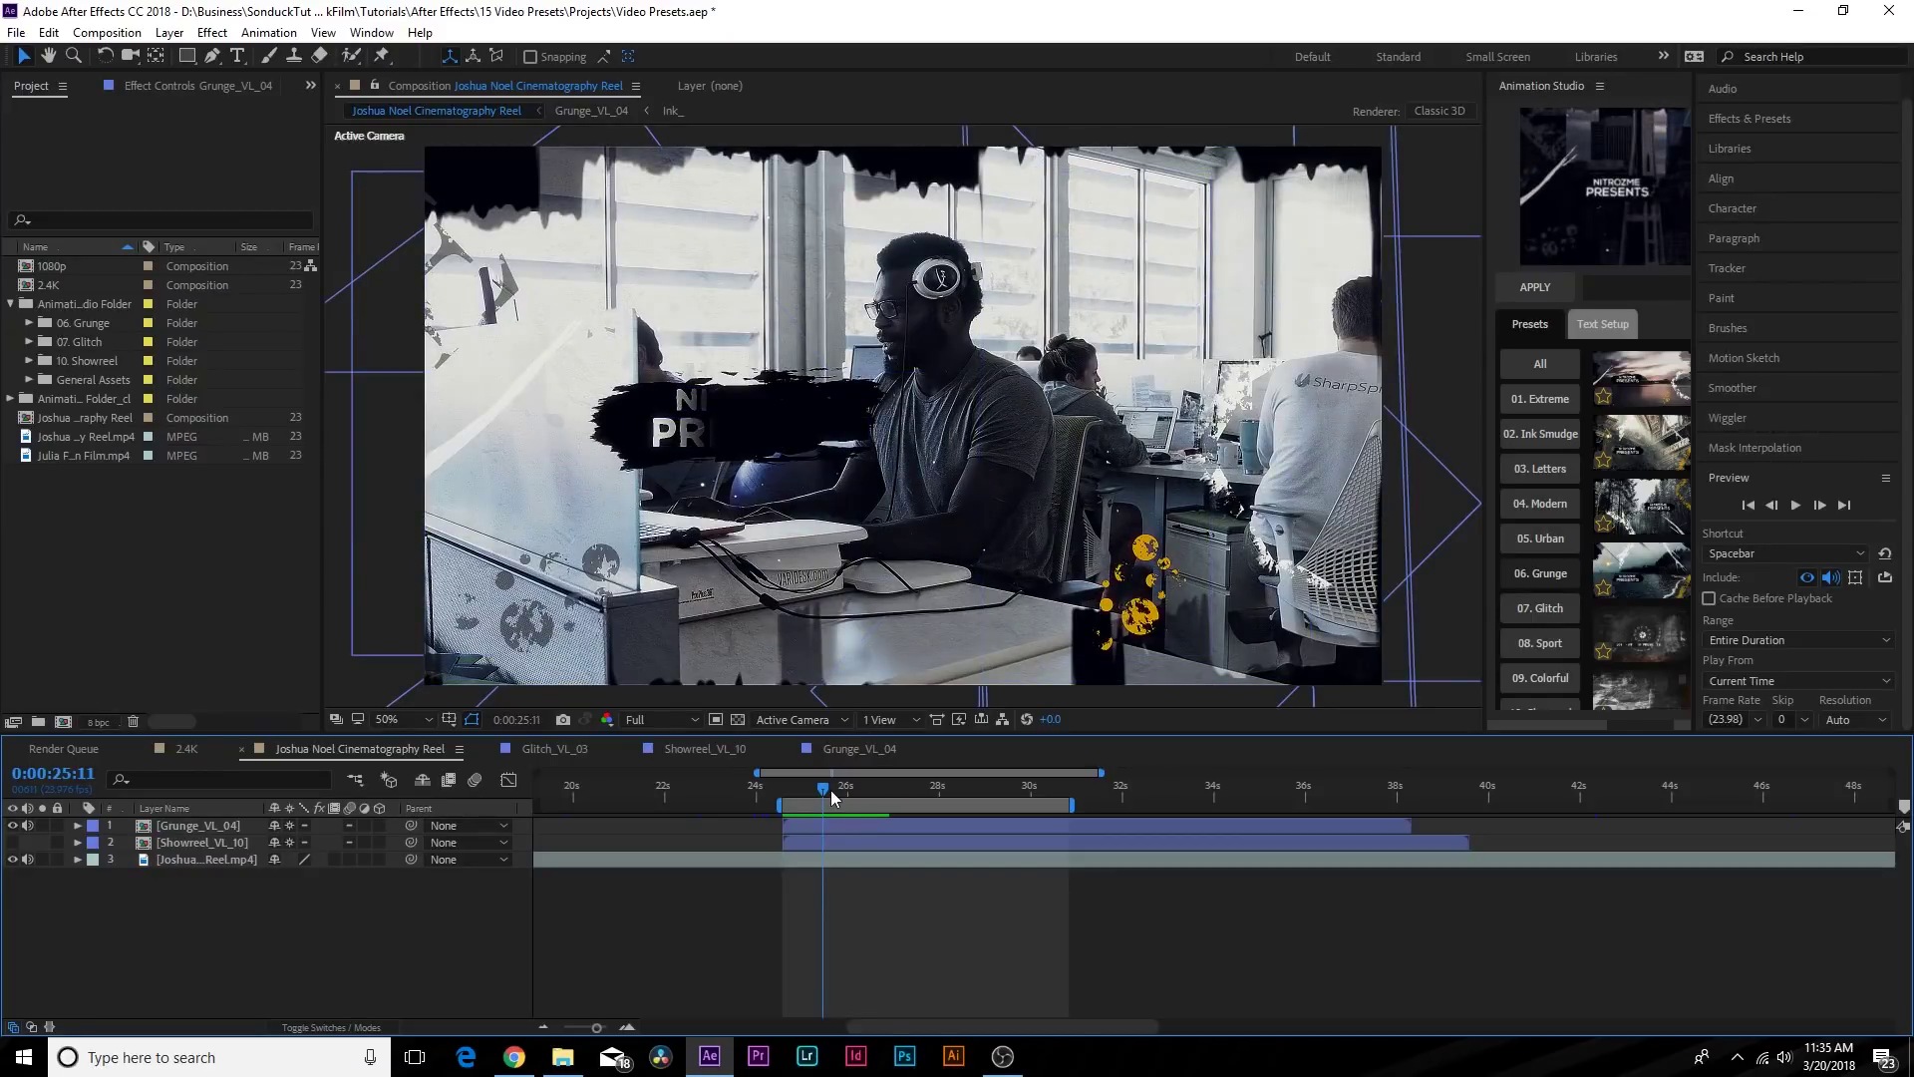
{"action": "left_click", "coordinate": [841, 793]}
{"action": "left_click", "coordinate": [838, 790]}
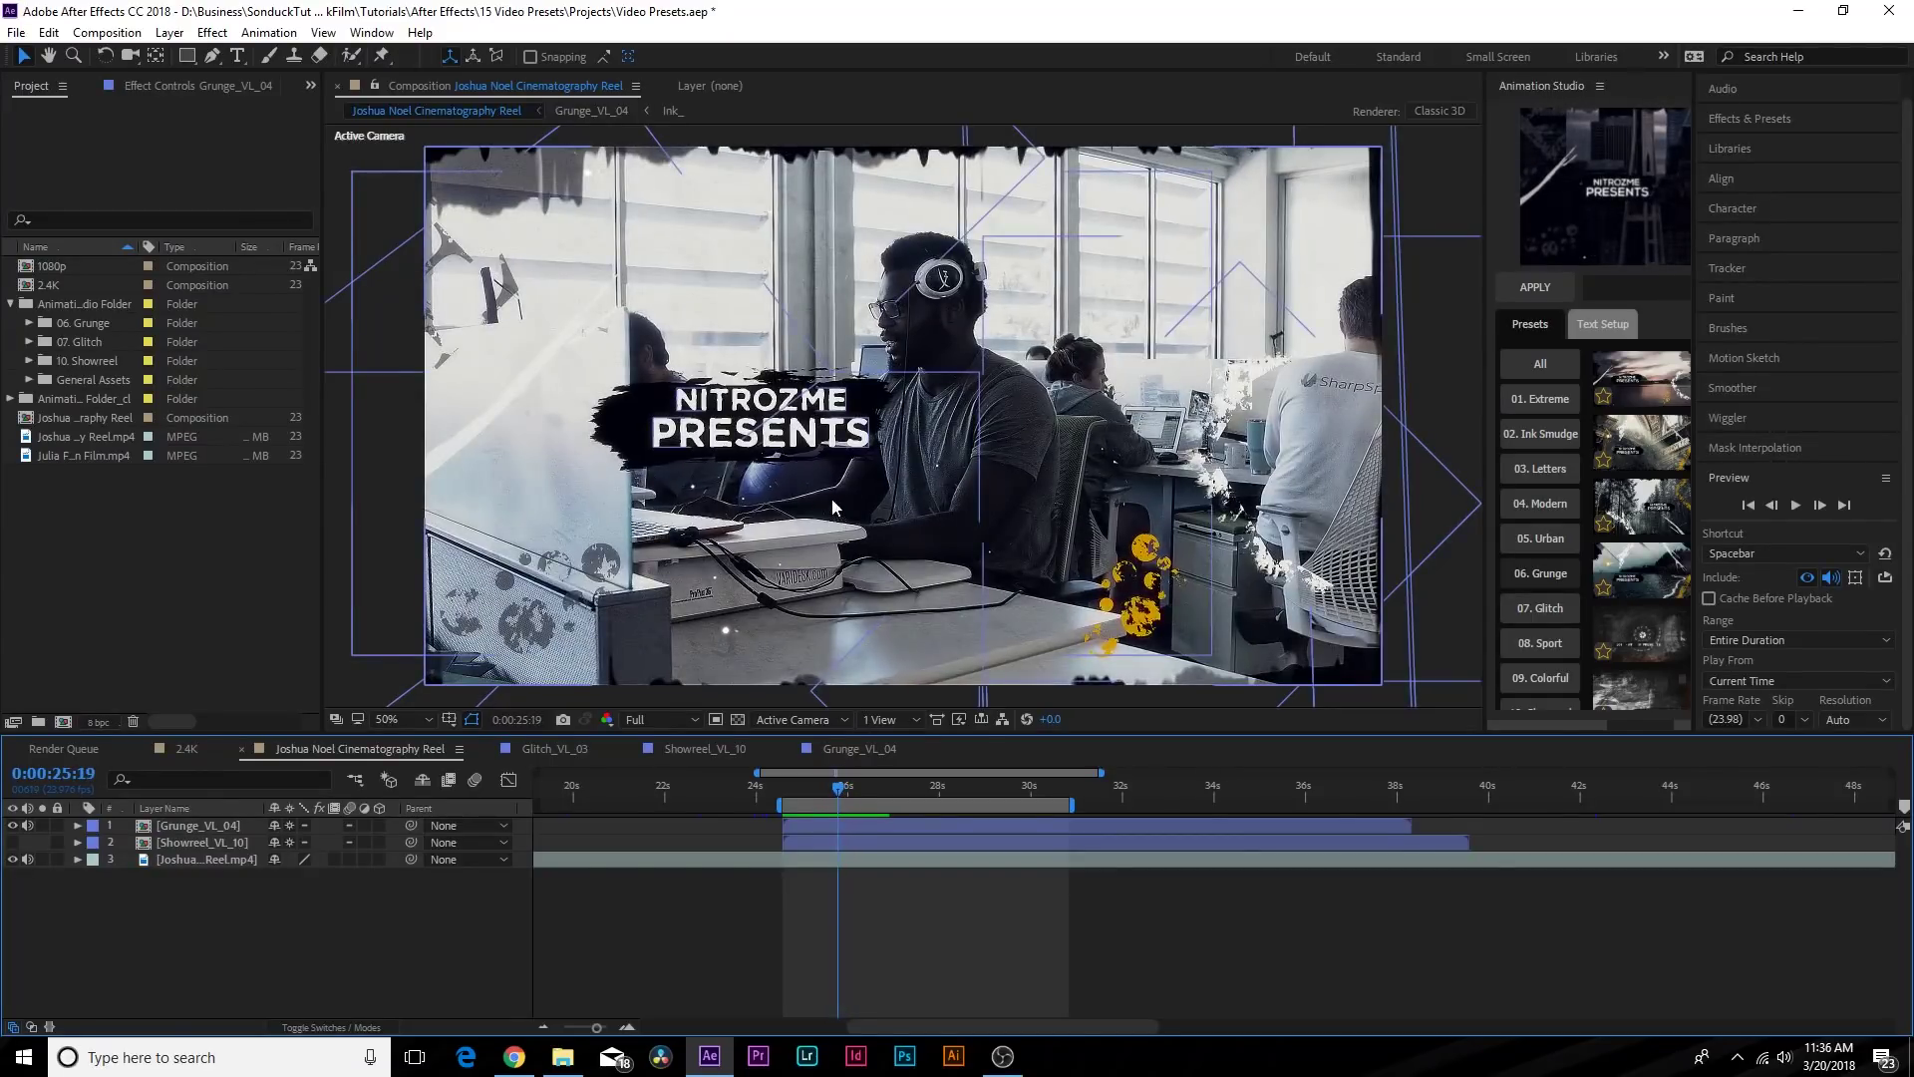
Replace NITROZME with SONDUCK in the Grunge_VL_04 title text through Text Setup.
{"action": "left_click", "coordinate": [1544, 438]}
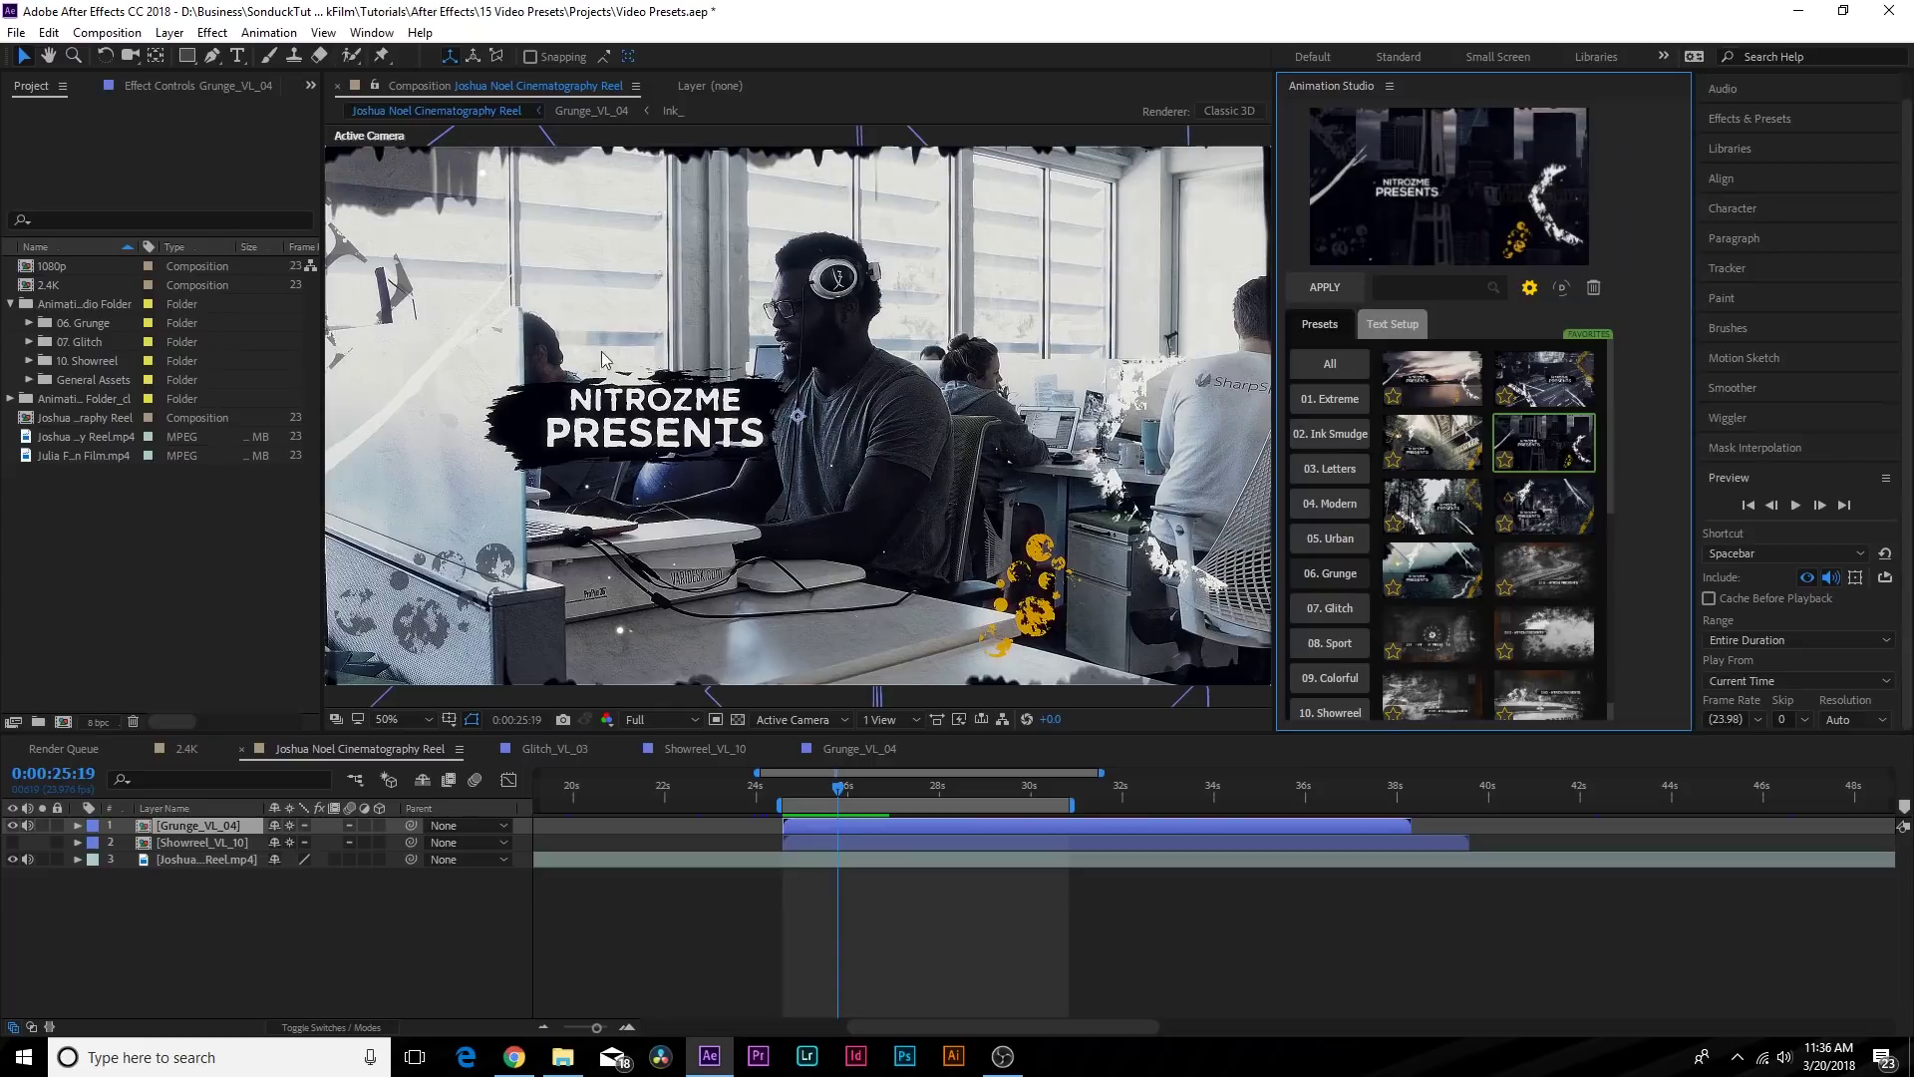
{"action": "left_click", "coordinate": [1392, 324]}
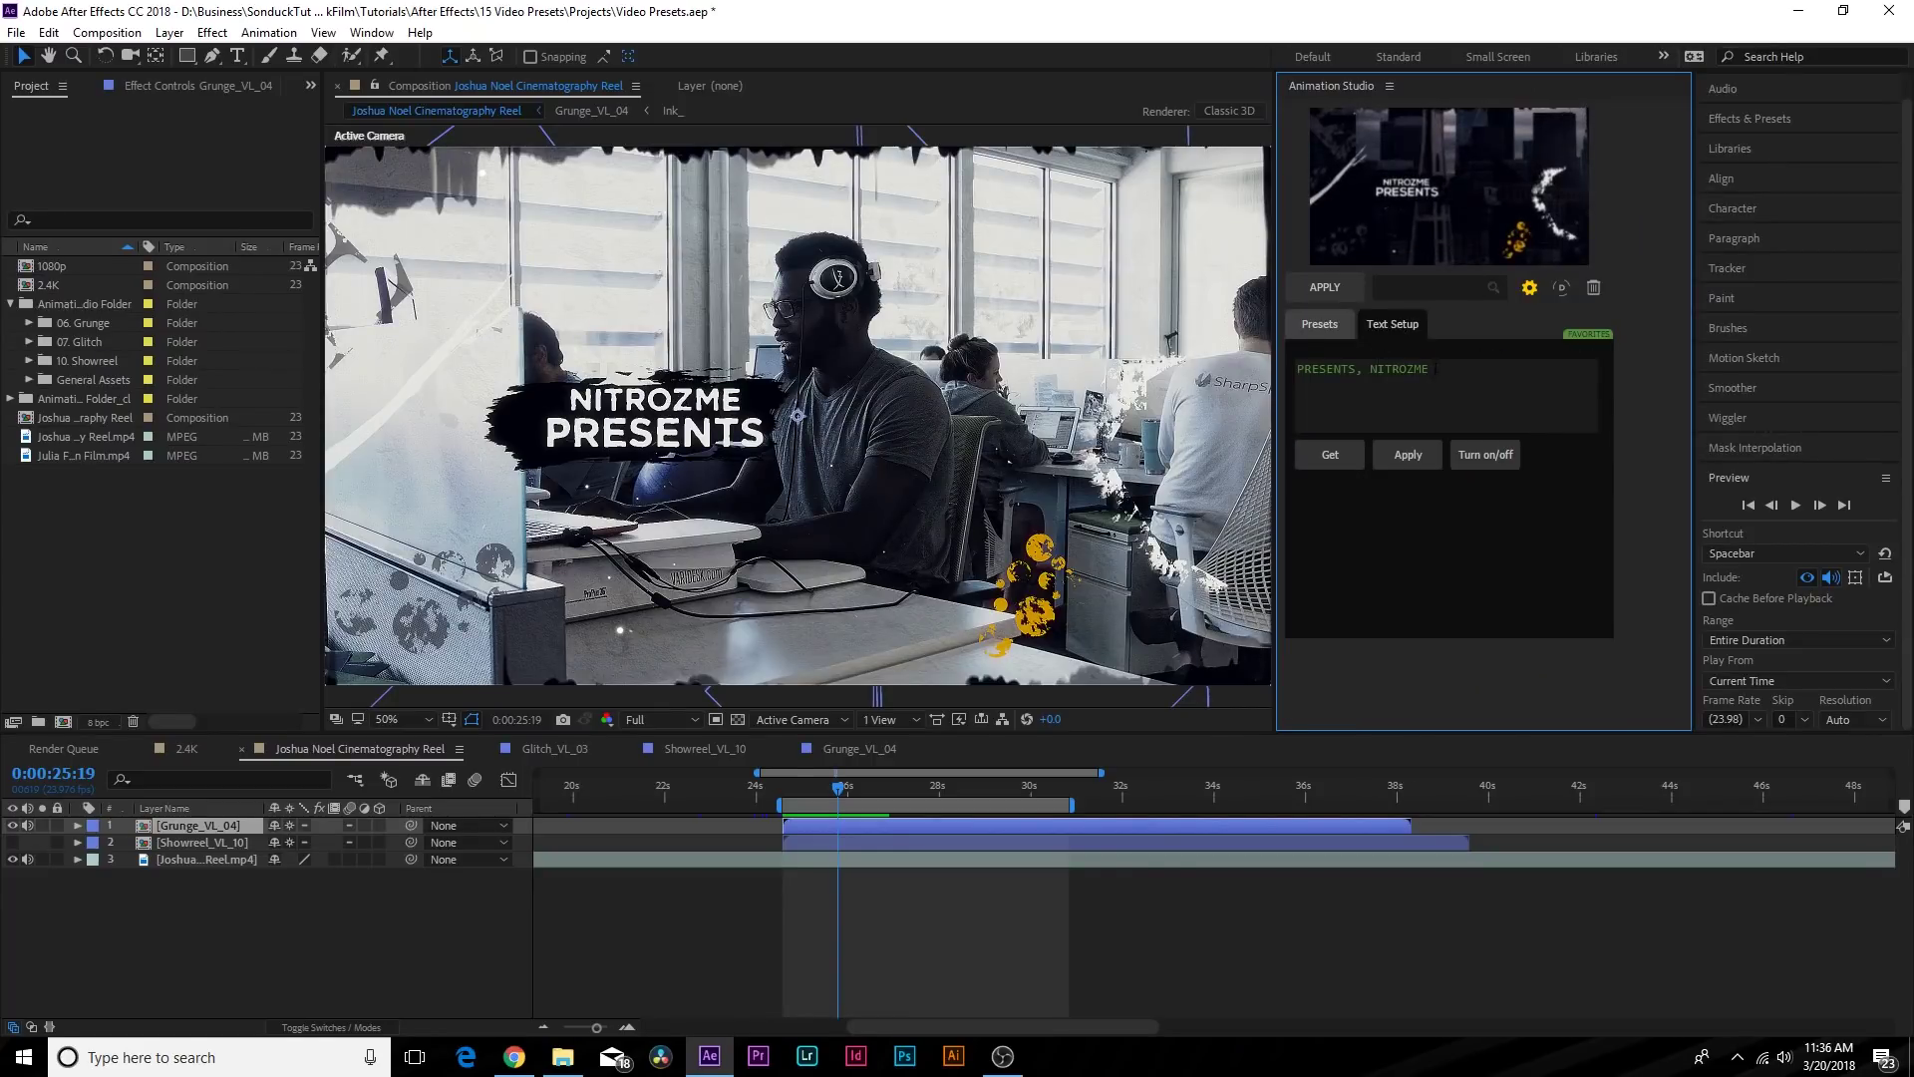
{"action": "left_click_drag", "start_coordinate": [1435, 368], "coordinate": [1303, 369]}
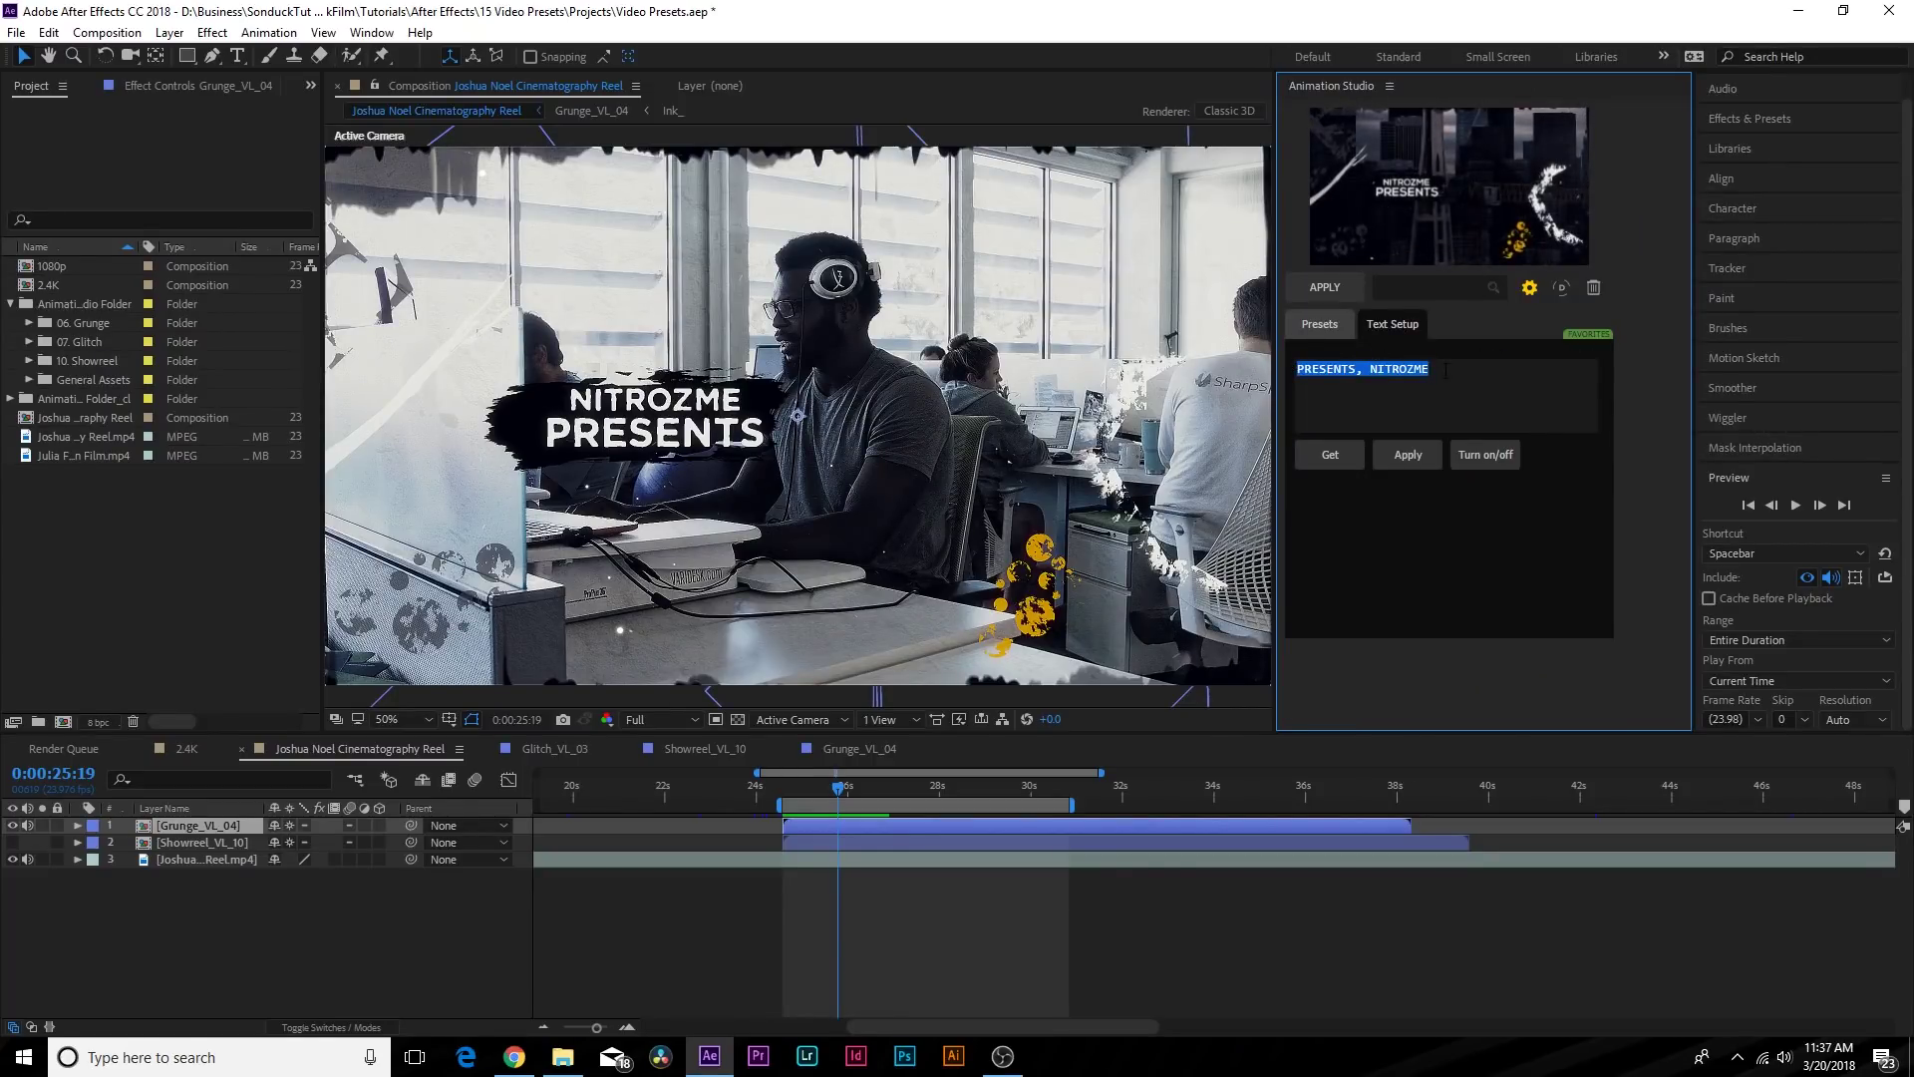
{"action": "left_click", "coordinate": [1380, 388]}
{"action": "type", "text": "SONDUCK"}
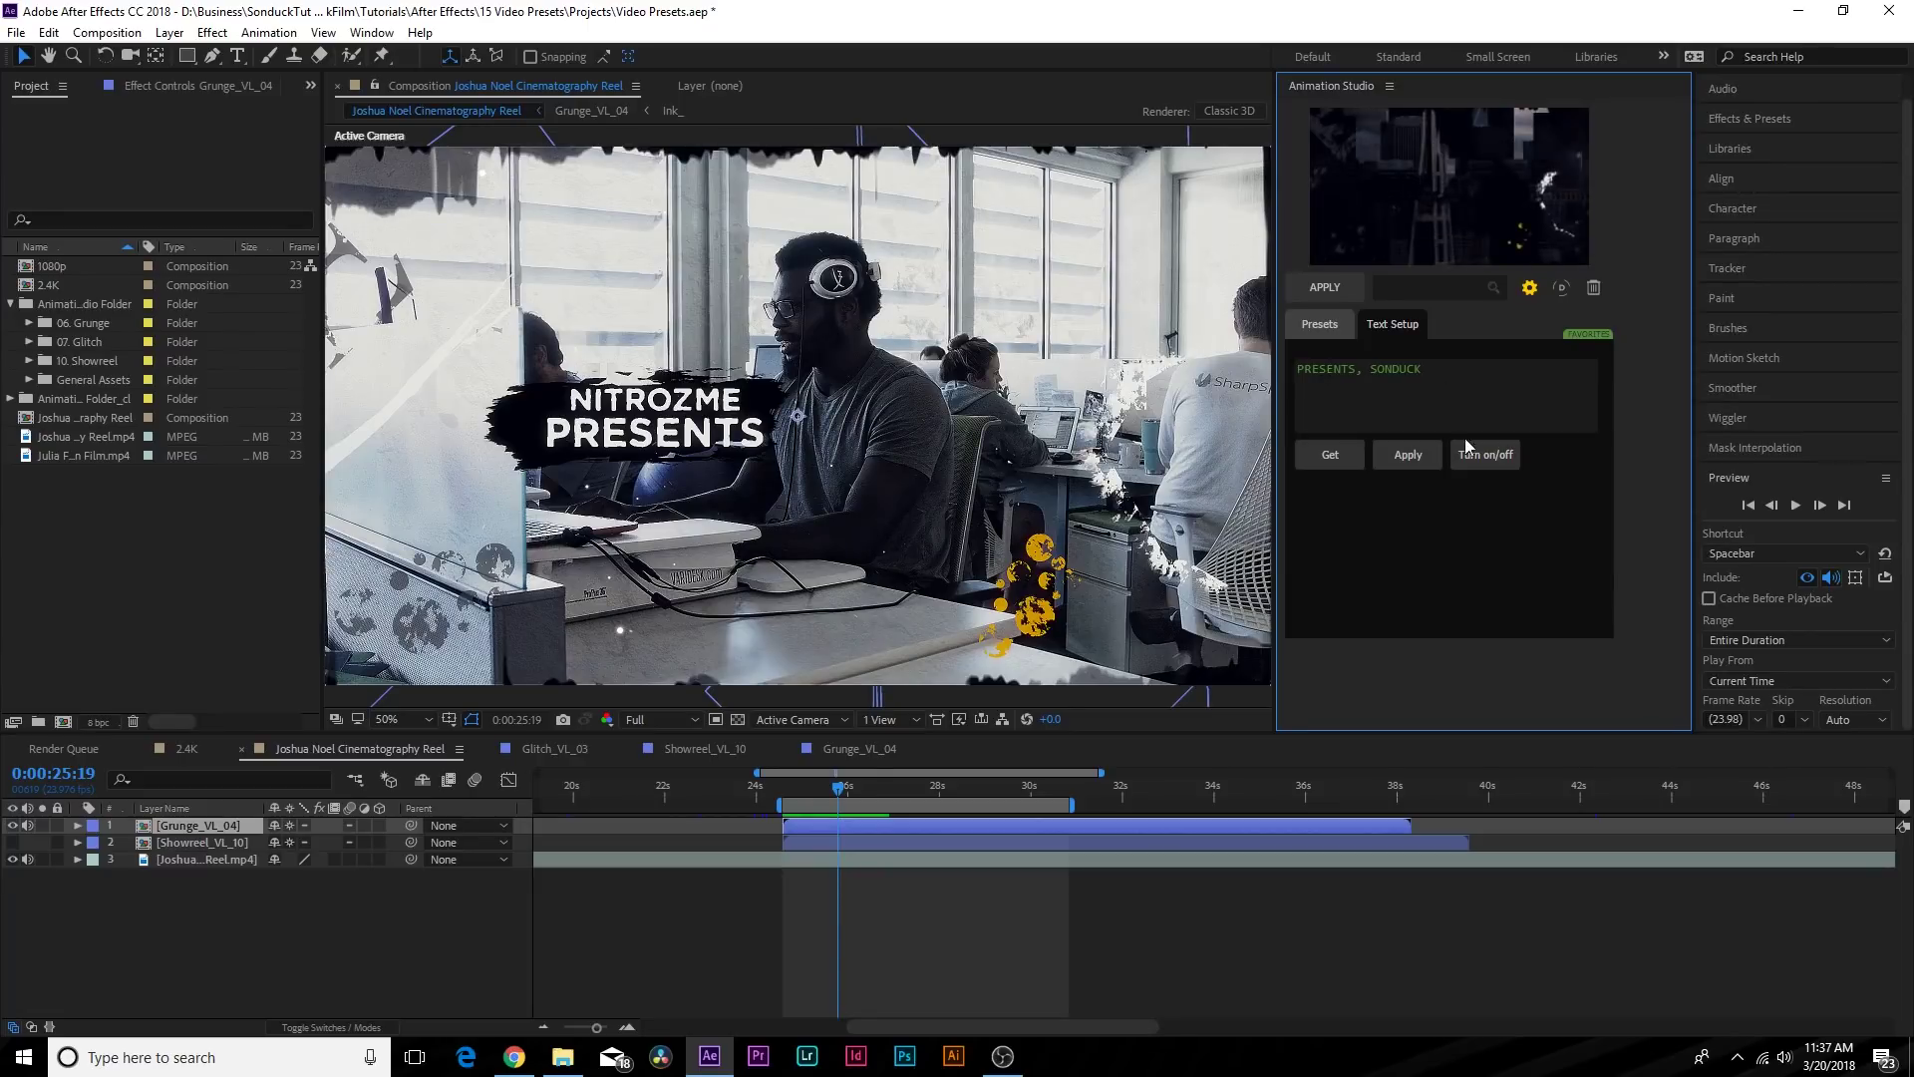
{"action": "left_click", "coordinate": [1407, 456]}
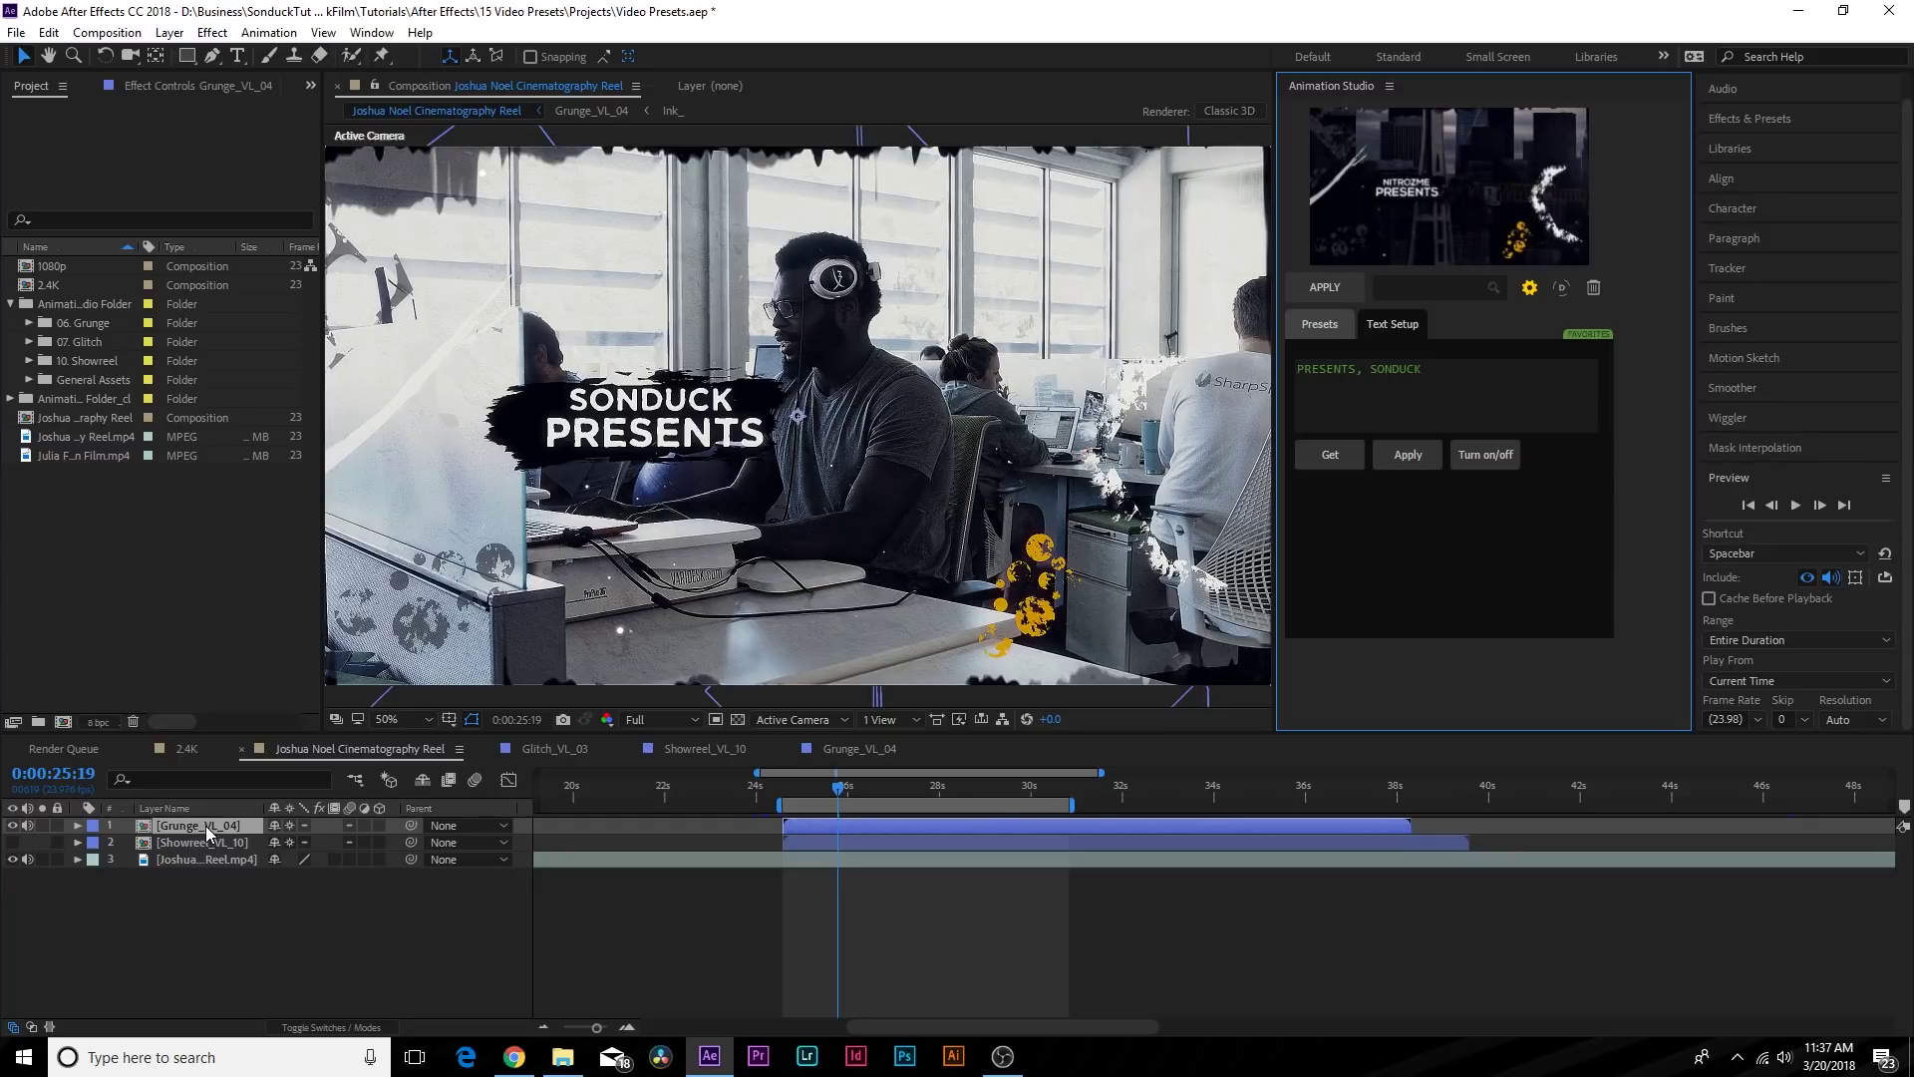
Open the Grunge_VL_04 precomp and inspect the SONDUCK and PRESENTS layers' Gotham Bold 65 px font.
{"action": "double_click", "coordinate": [205, 826]}
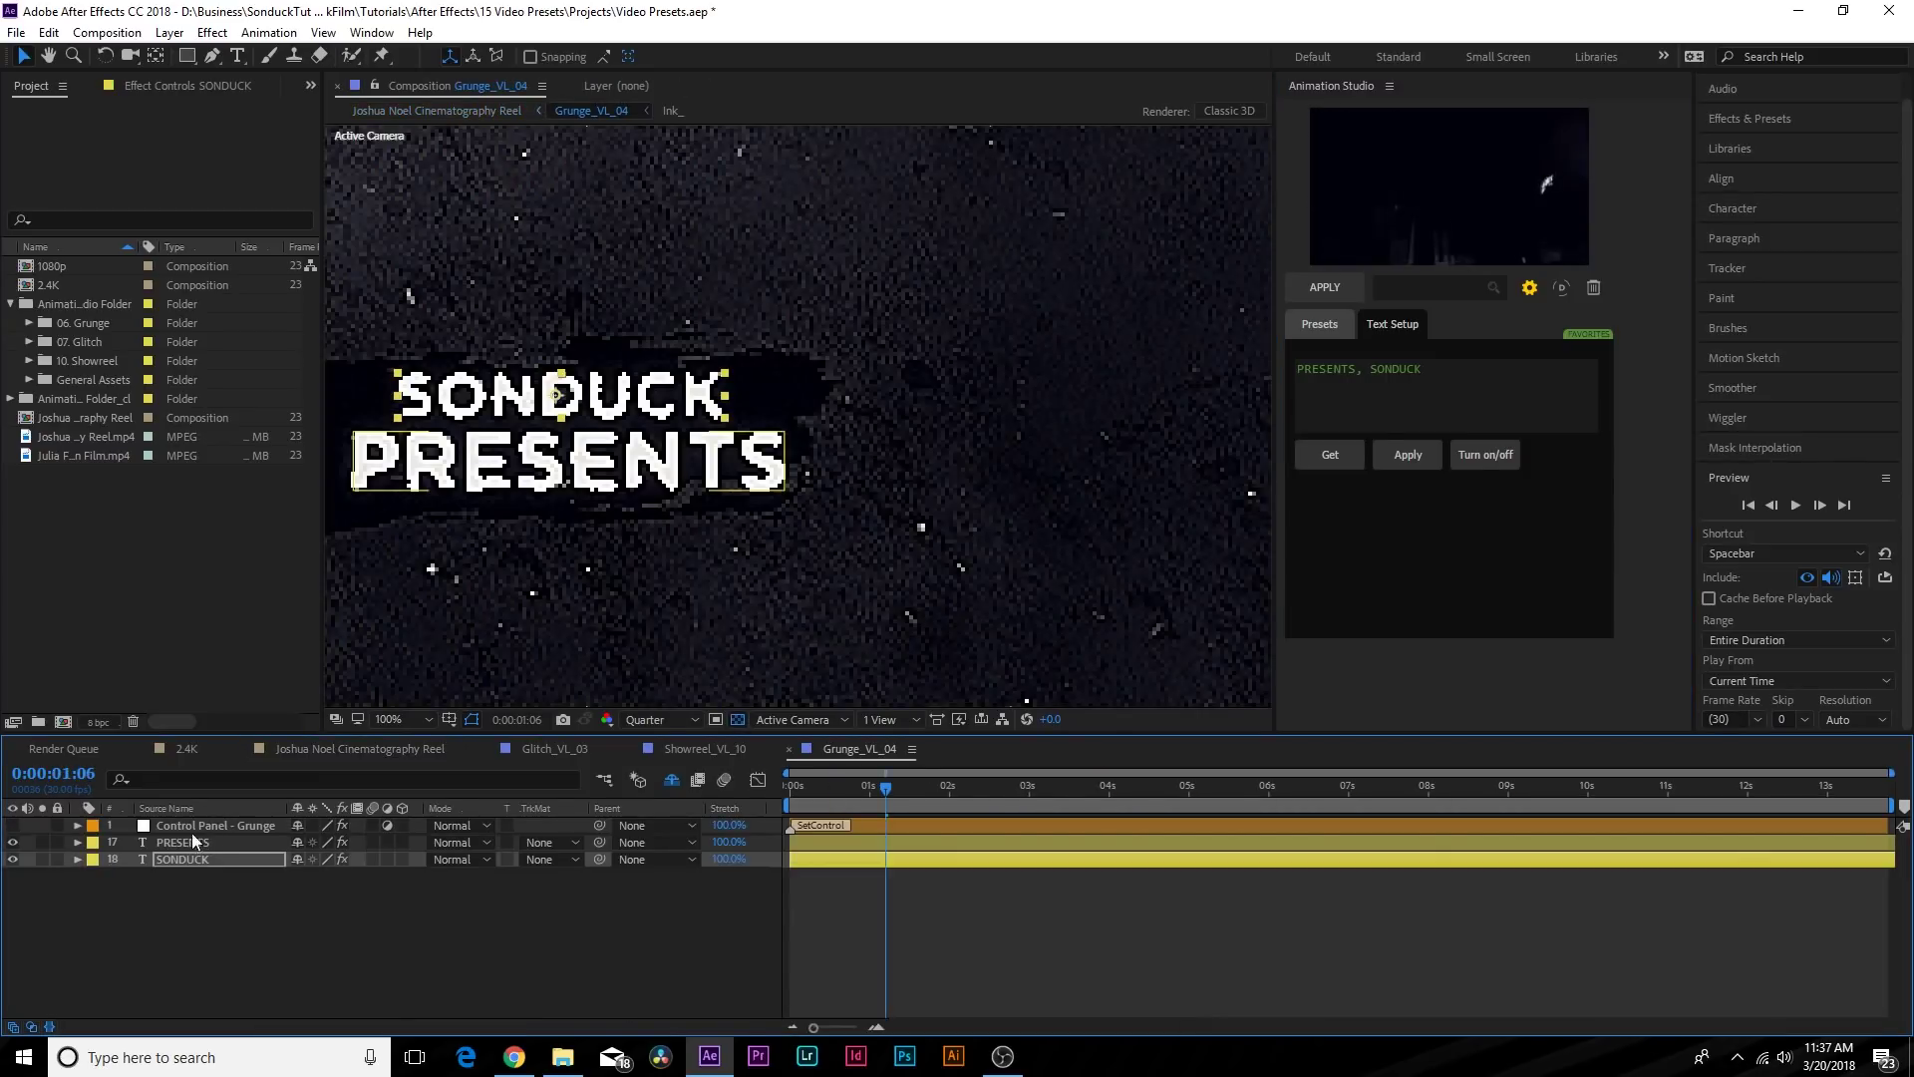
{"action": "key", "text": "comma"}
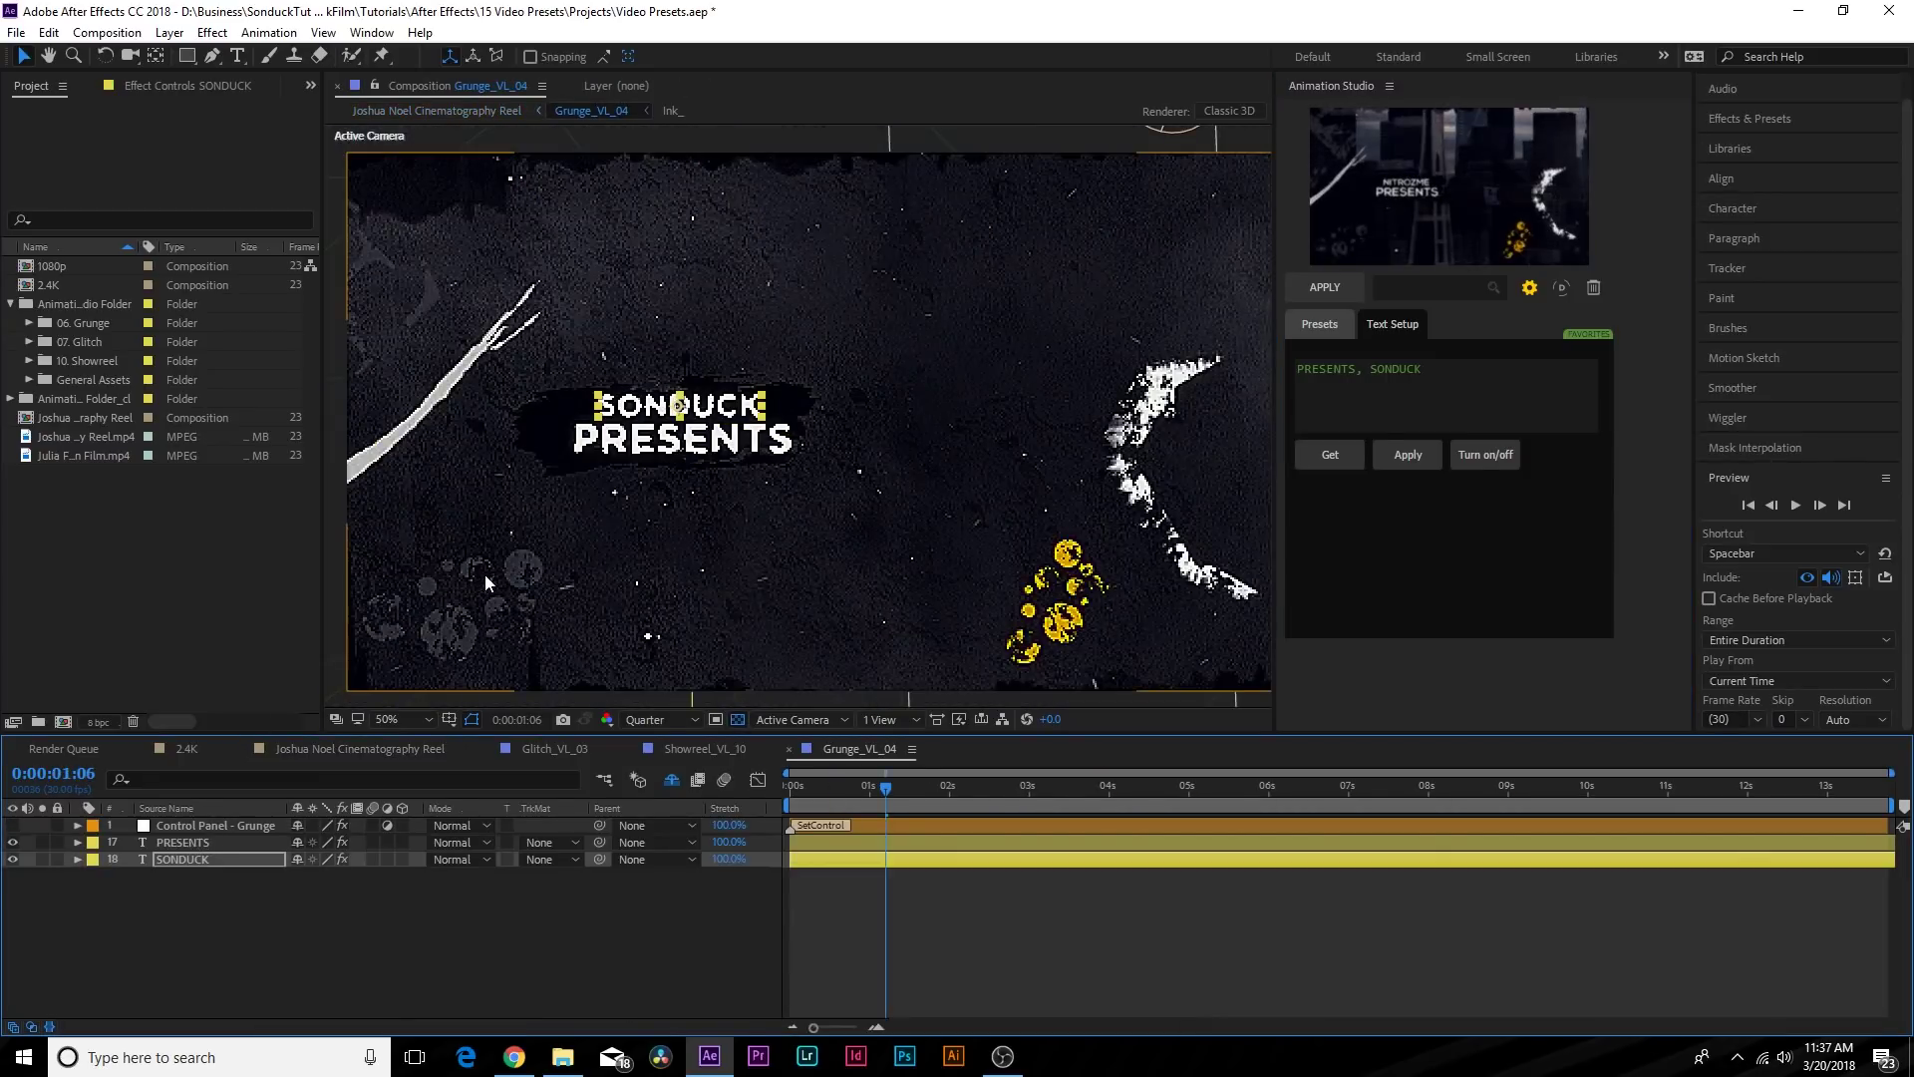
{"action": "left_click", "coordinate": [162, 842]}
{"action": "left_click", "coordinate": [170, 858]}
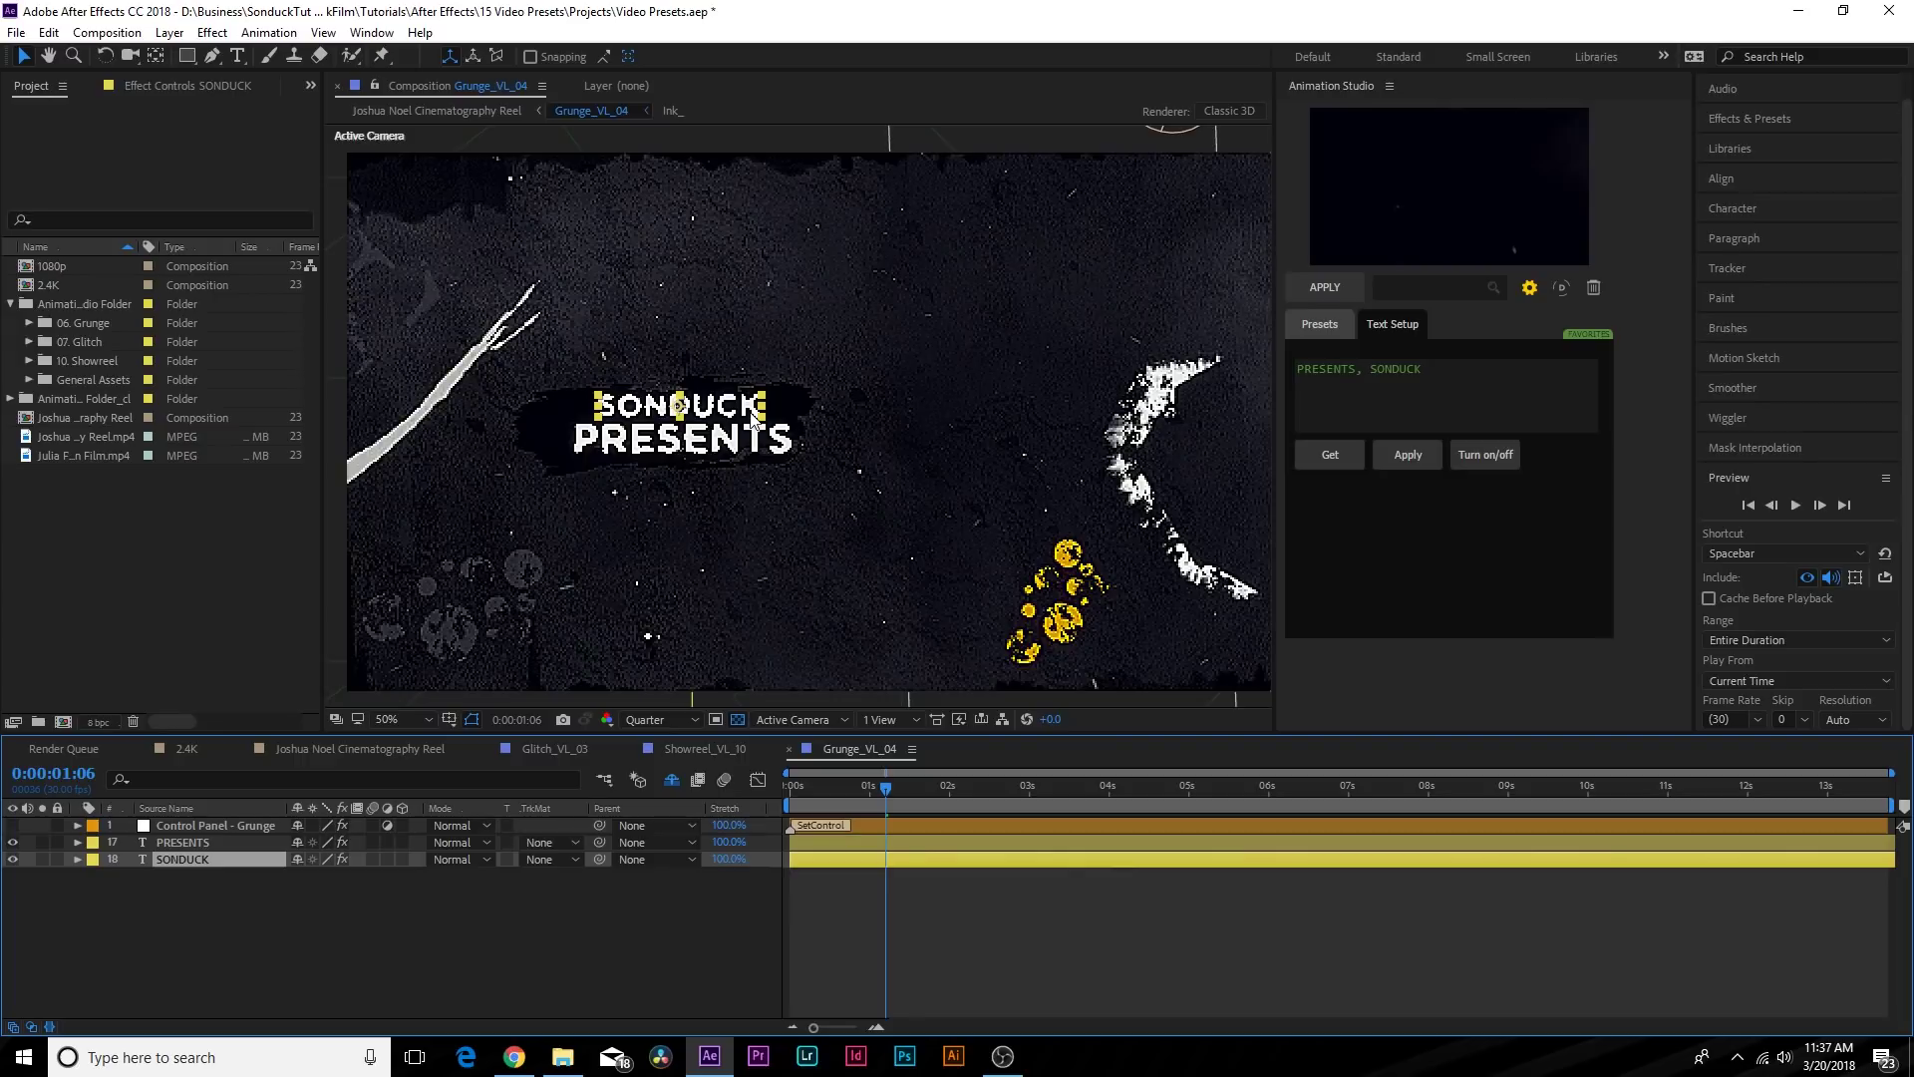
{"action": "left_click", "coordinate": [239, 56]}
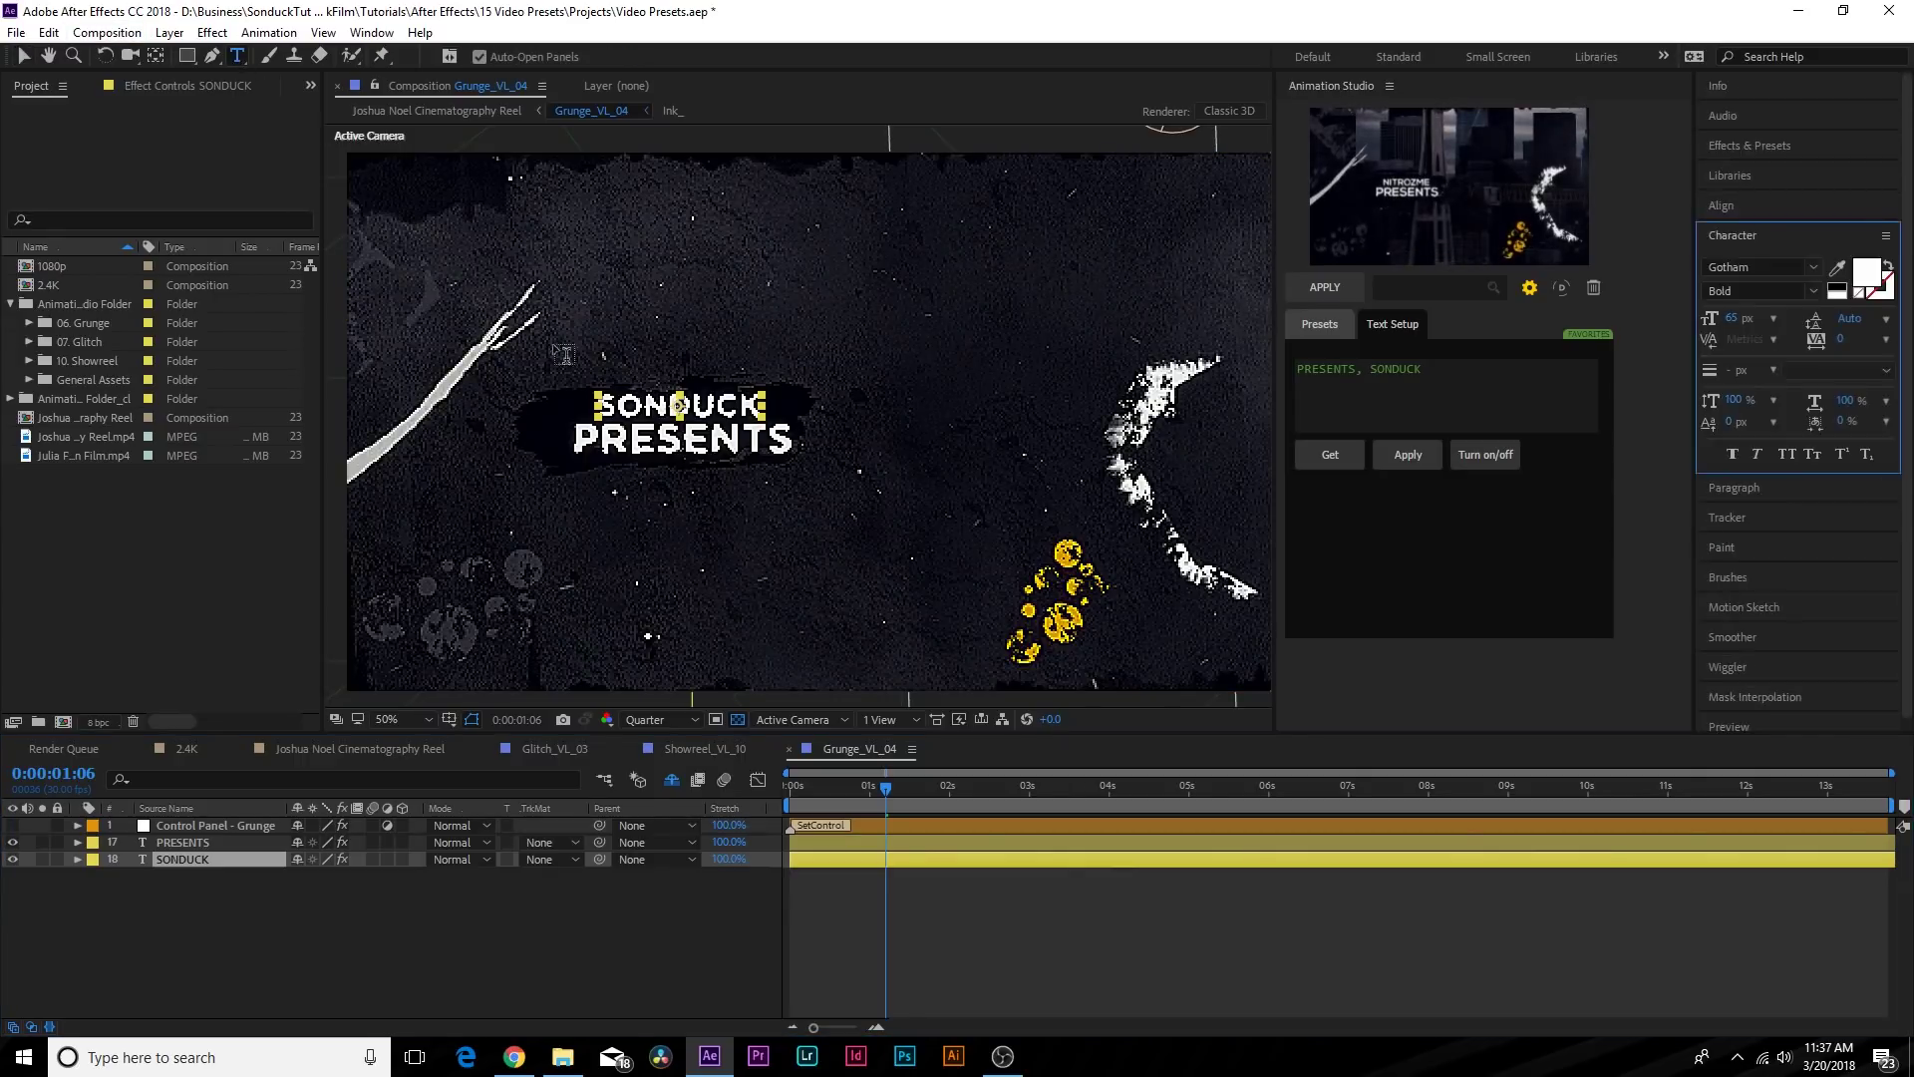
{"action": "left_click", "coordinate": [1811, 261]}
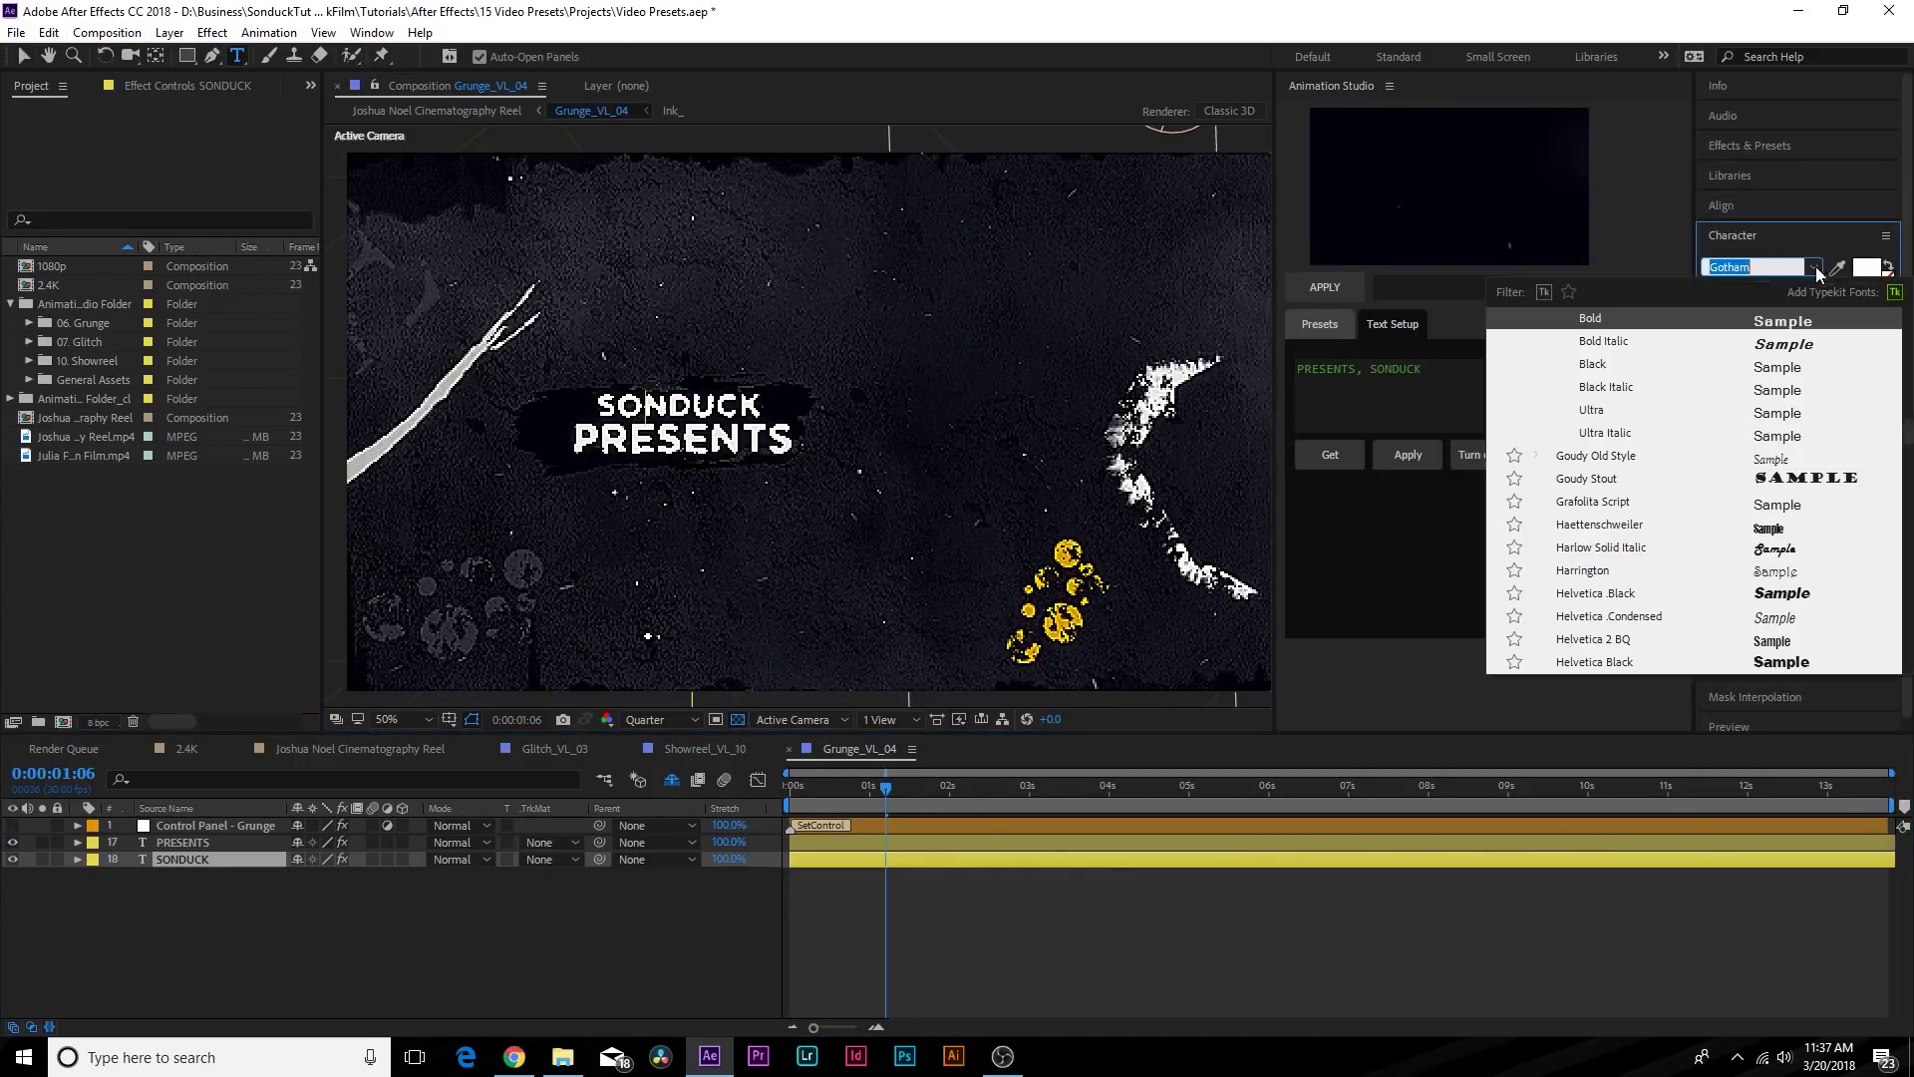
{"action": "left_click", "coordinate": [471, 902]}
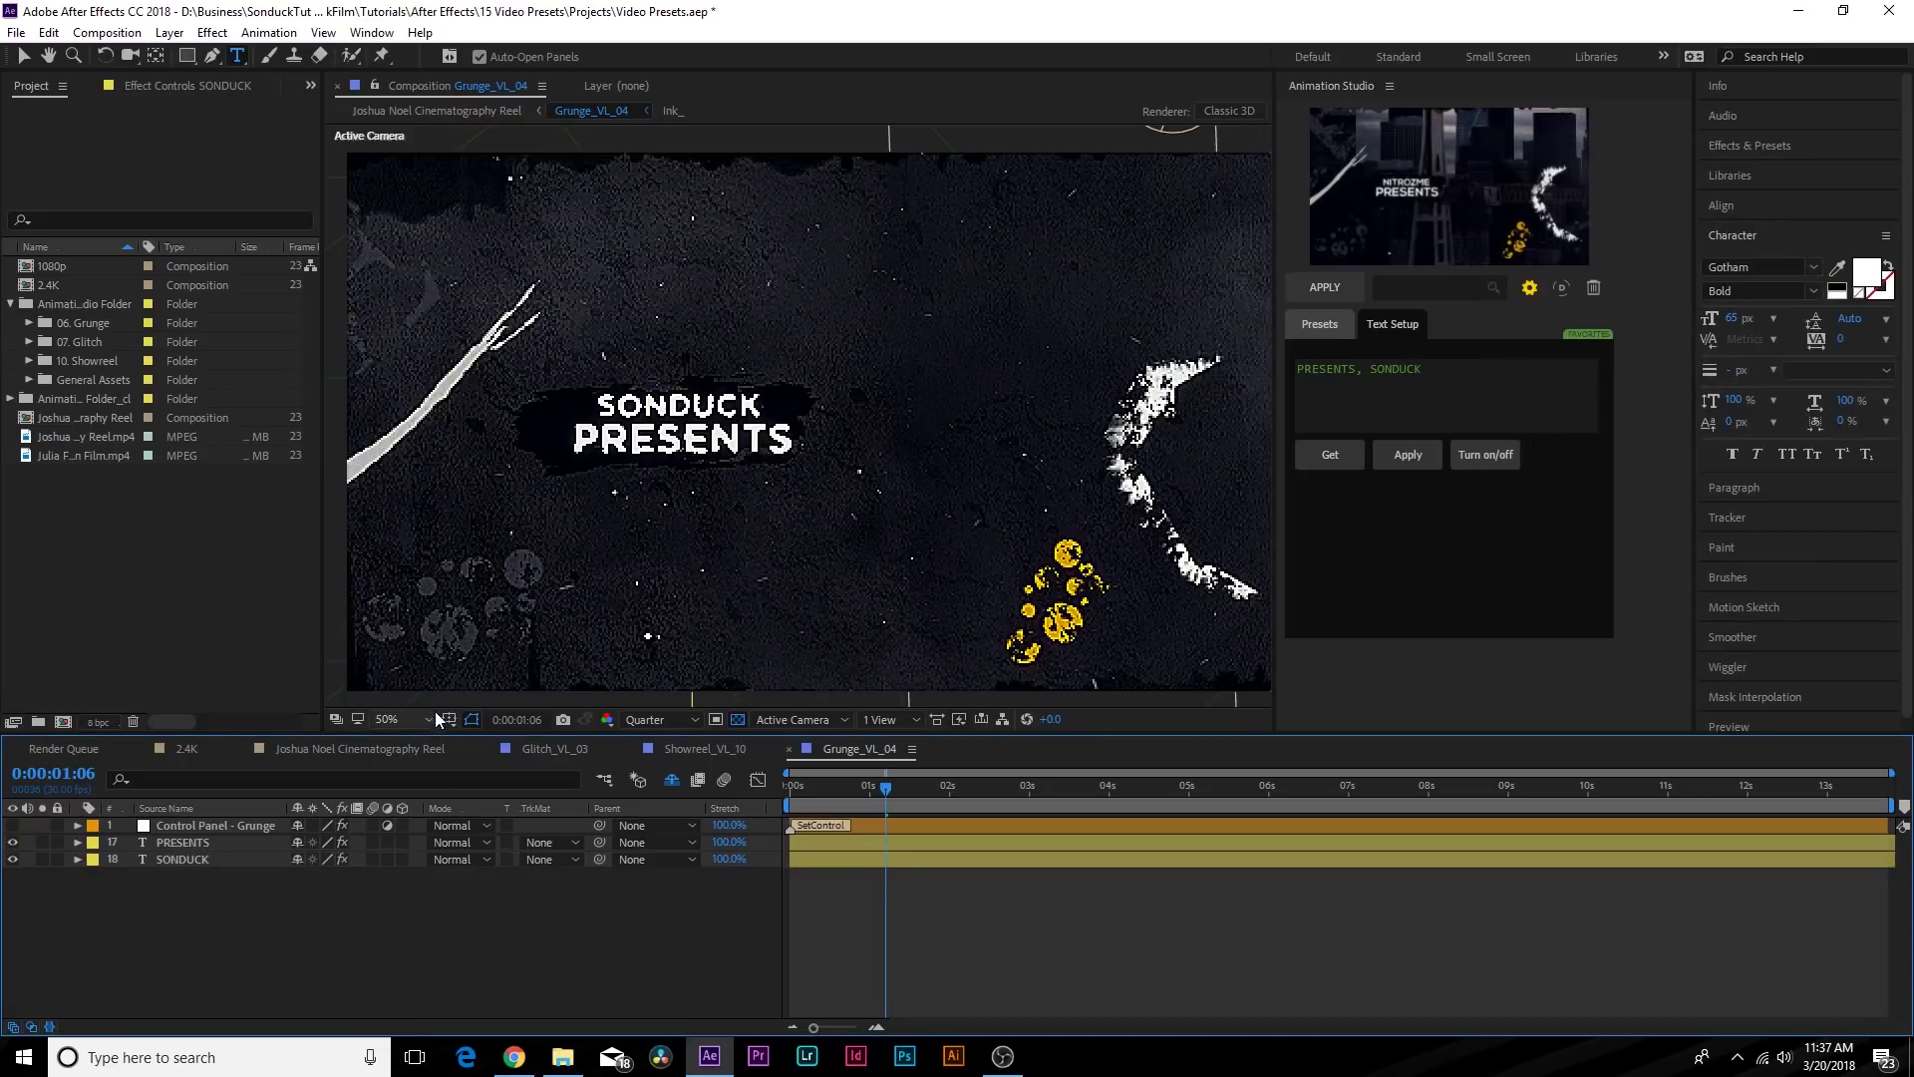
{"action": "left_click", "coordinate": [473, 750]}
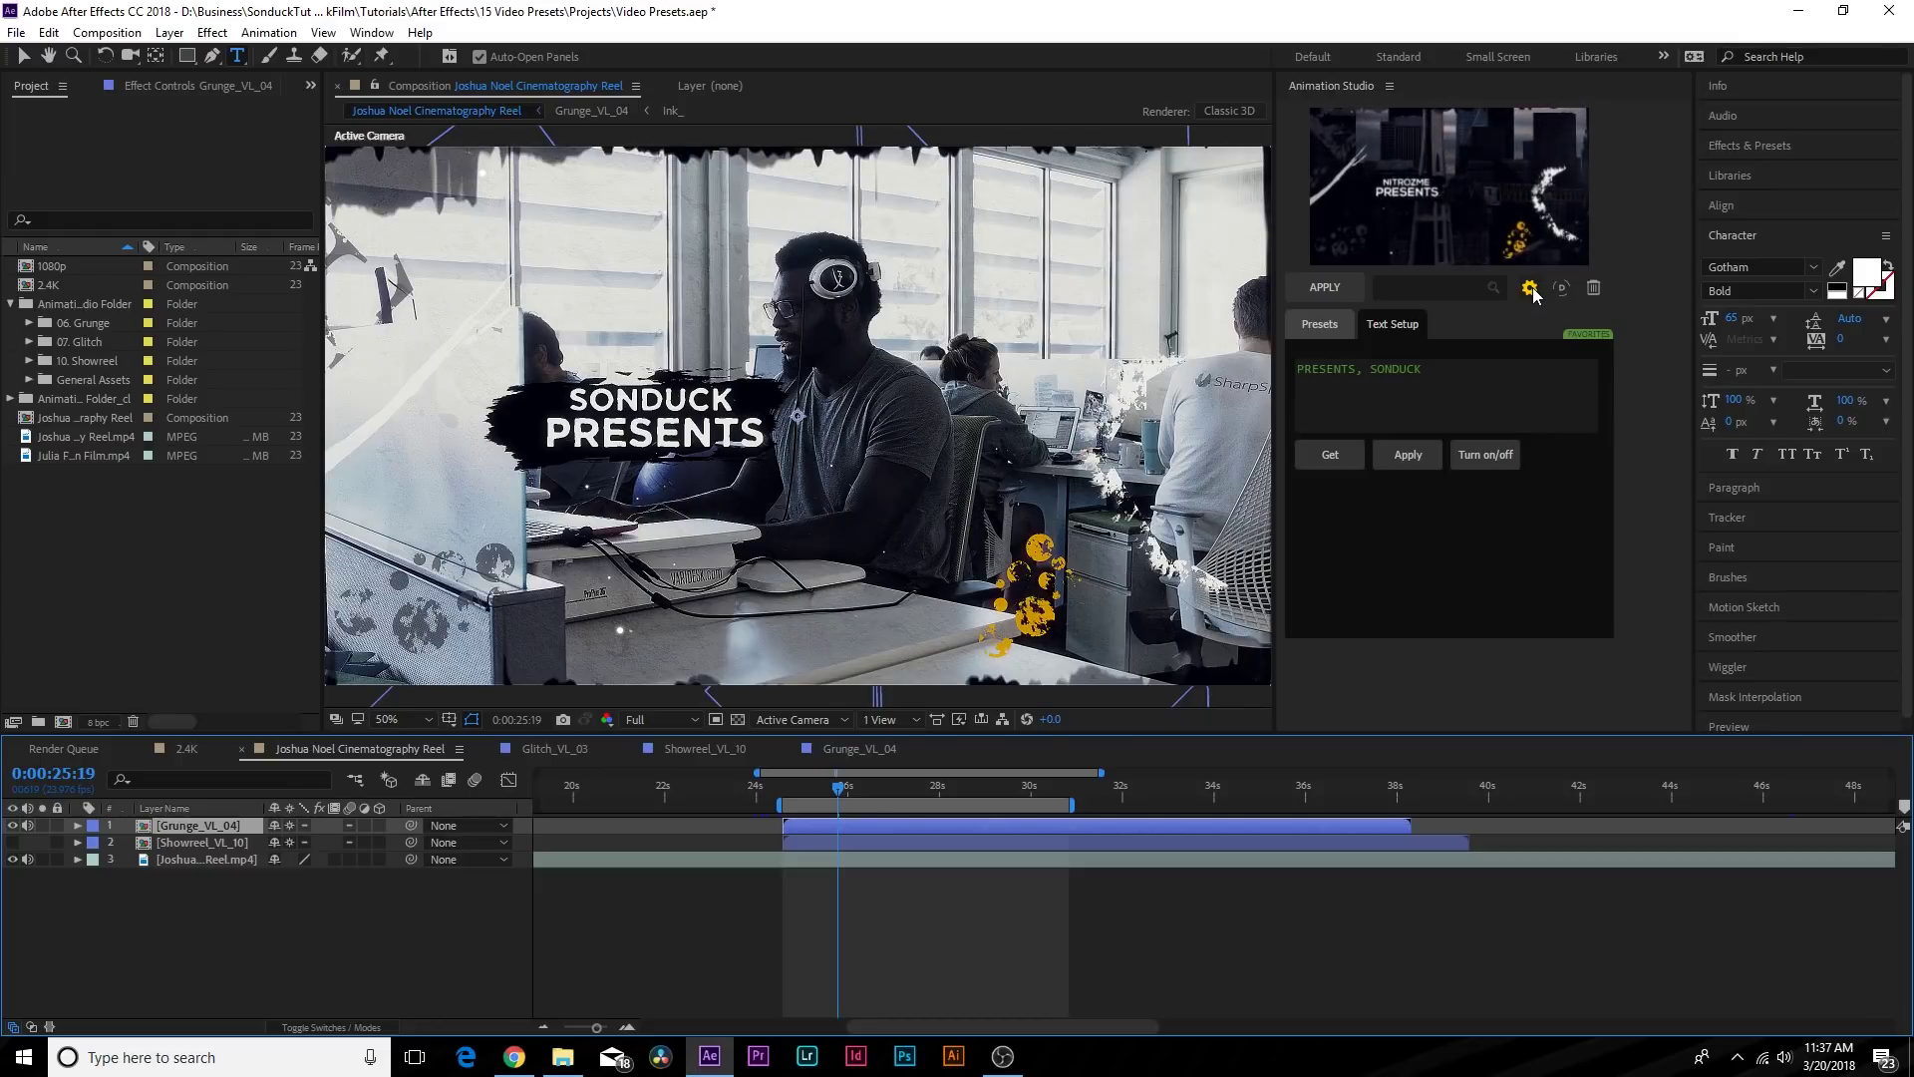
Set the grunge title's elements colour to blue and text colour to pink E225A2.
{"action": "left_click", "coordinate": [1531, 288]}
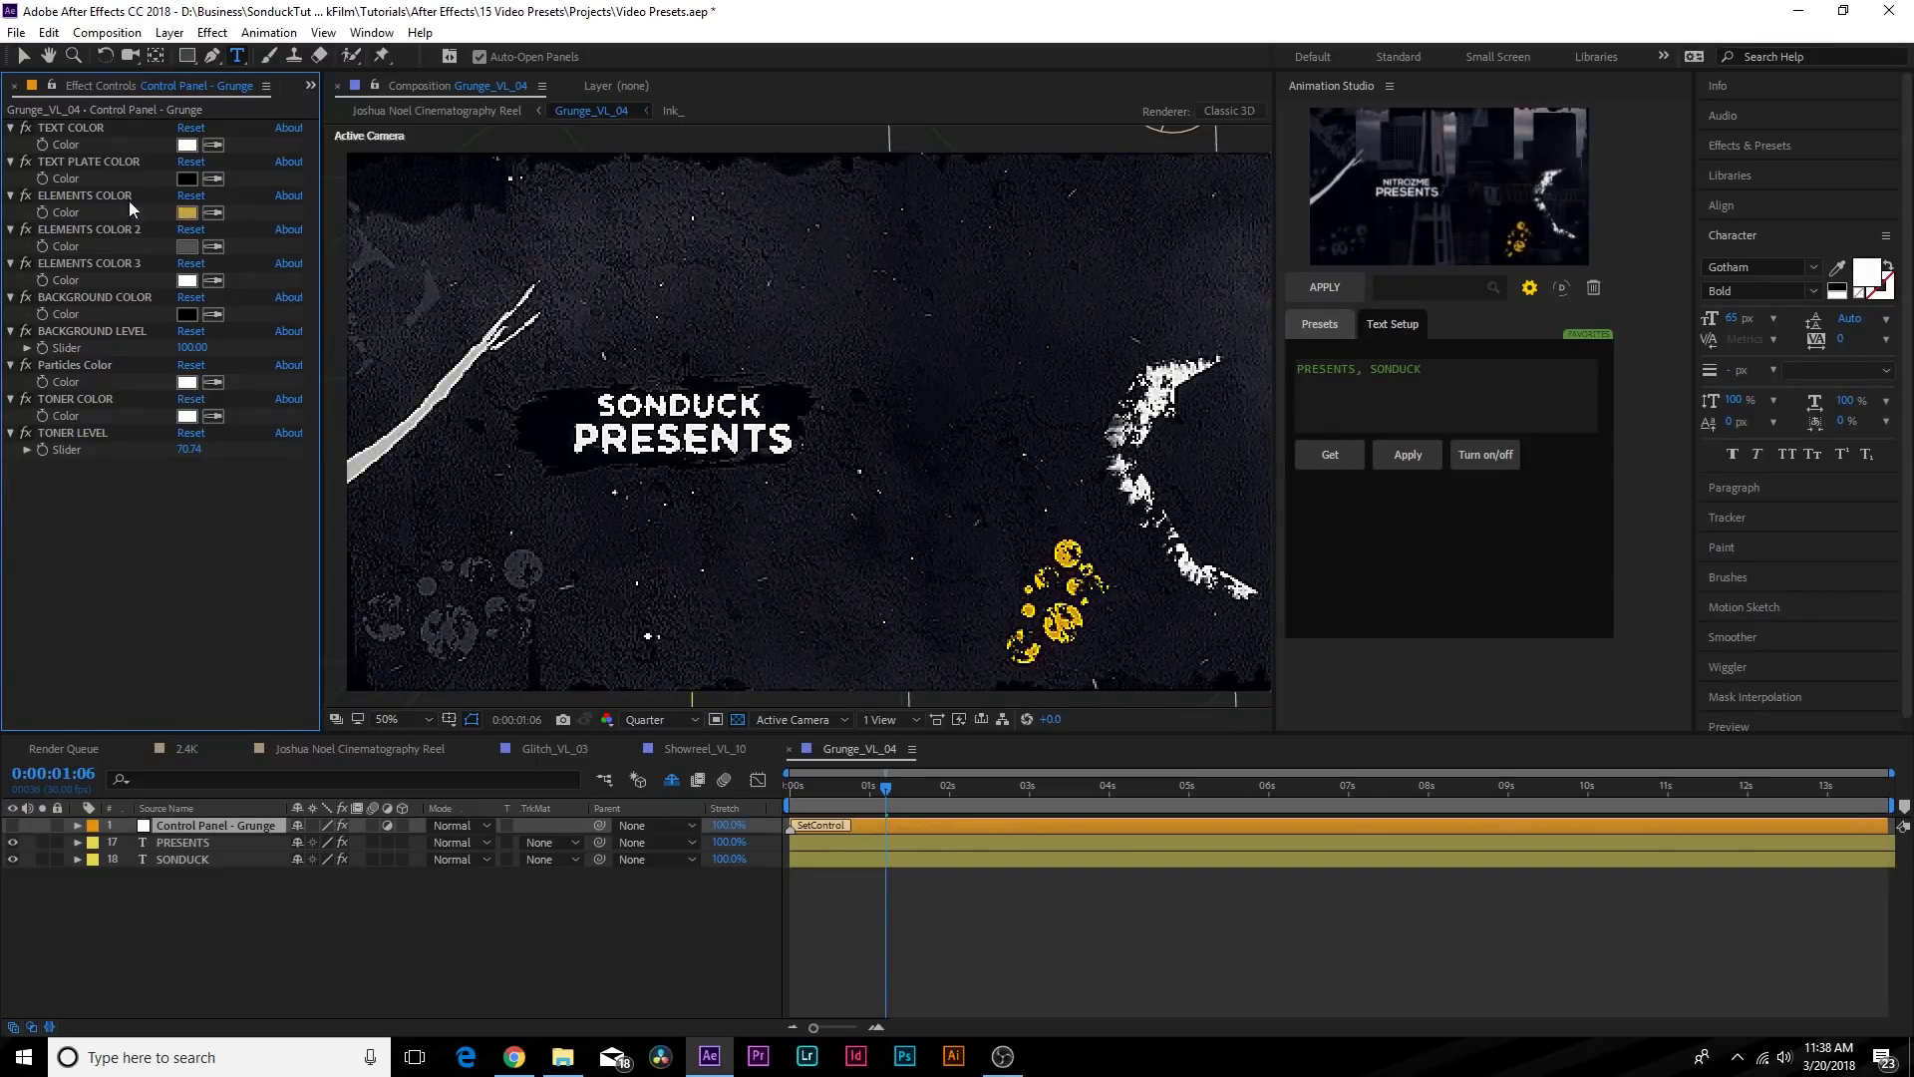
{"action": "left_click", "coordinate": [185, 213]}
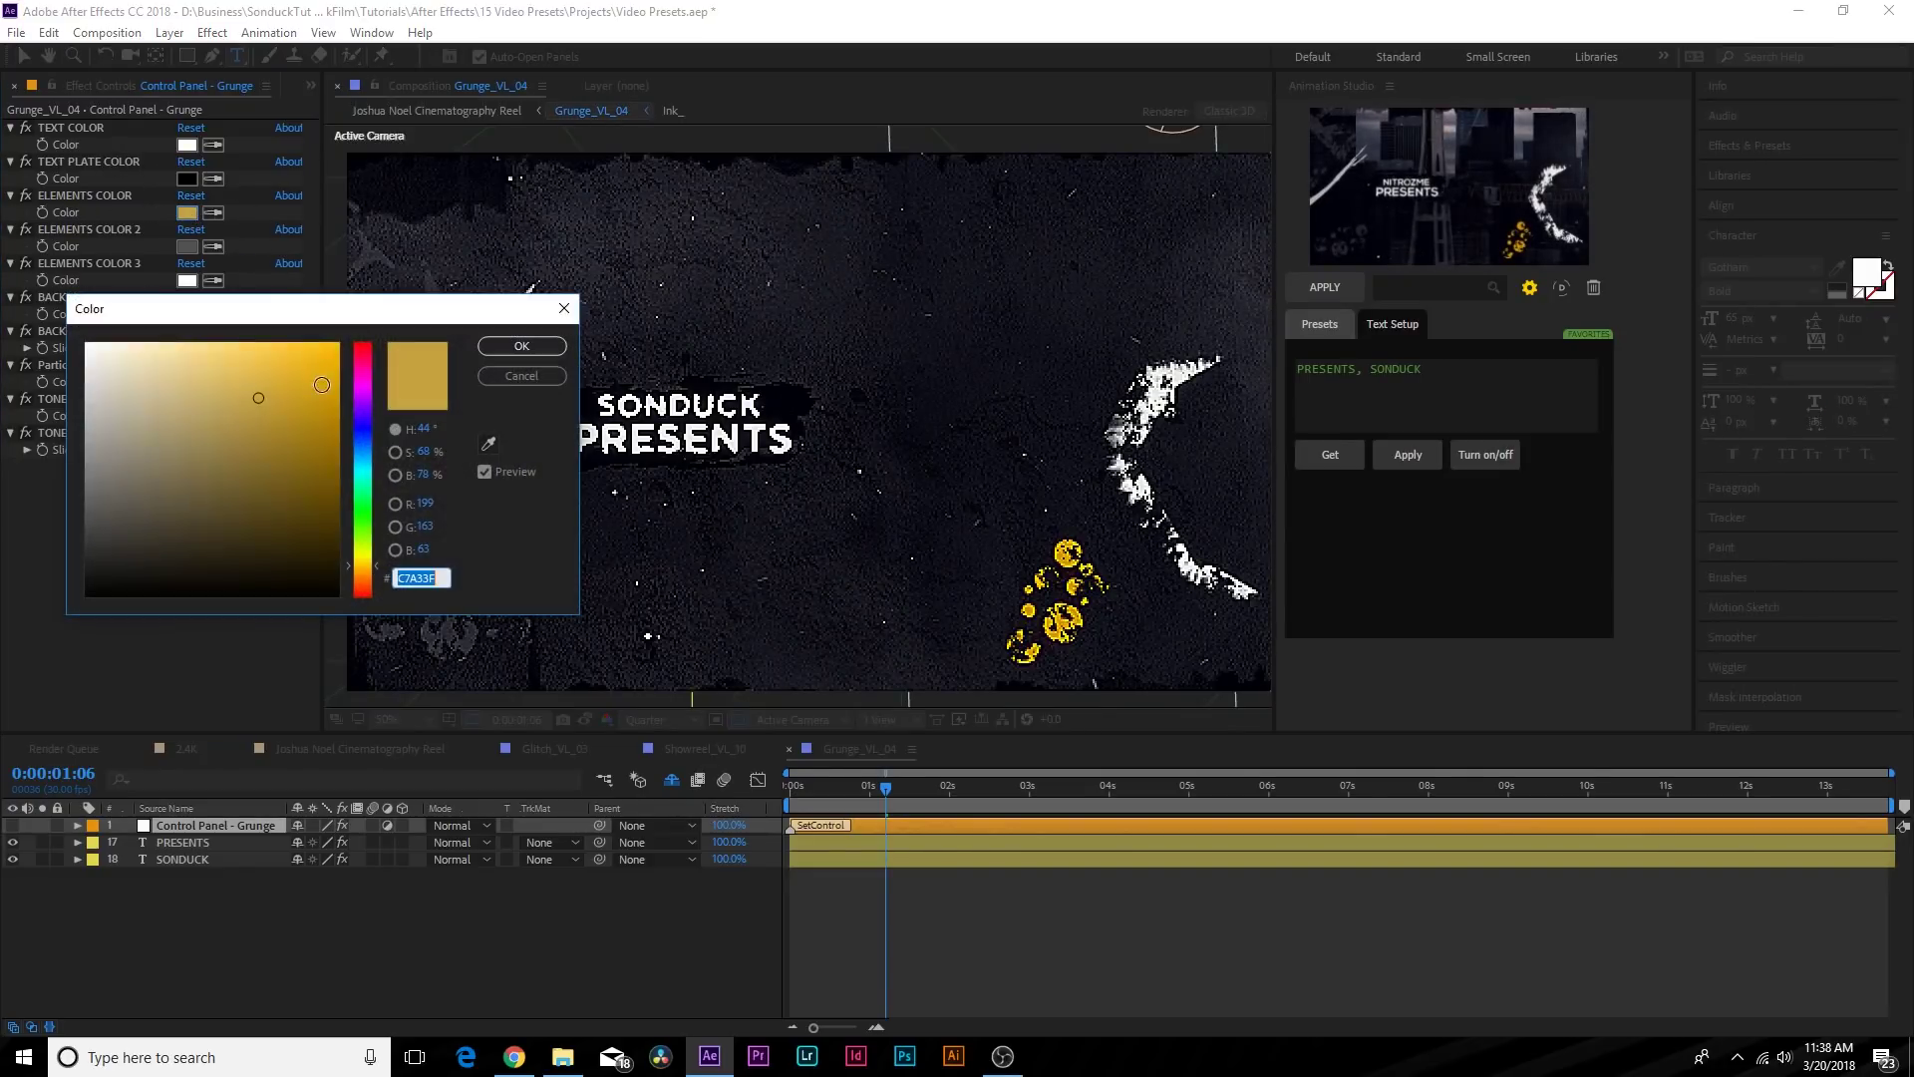
{"action": "left_click", "coordinate": [375, 422]}
{"action": "left_click", "coordinate": [509, 347]}
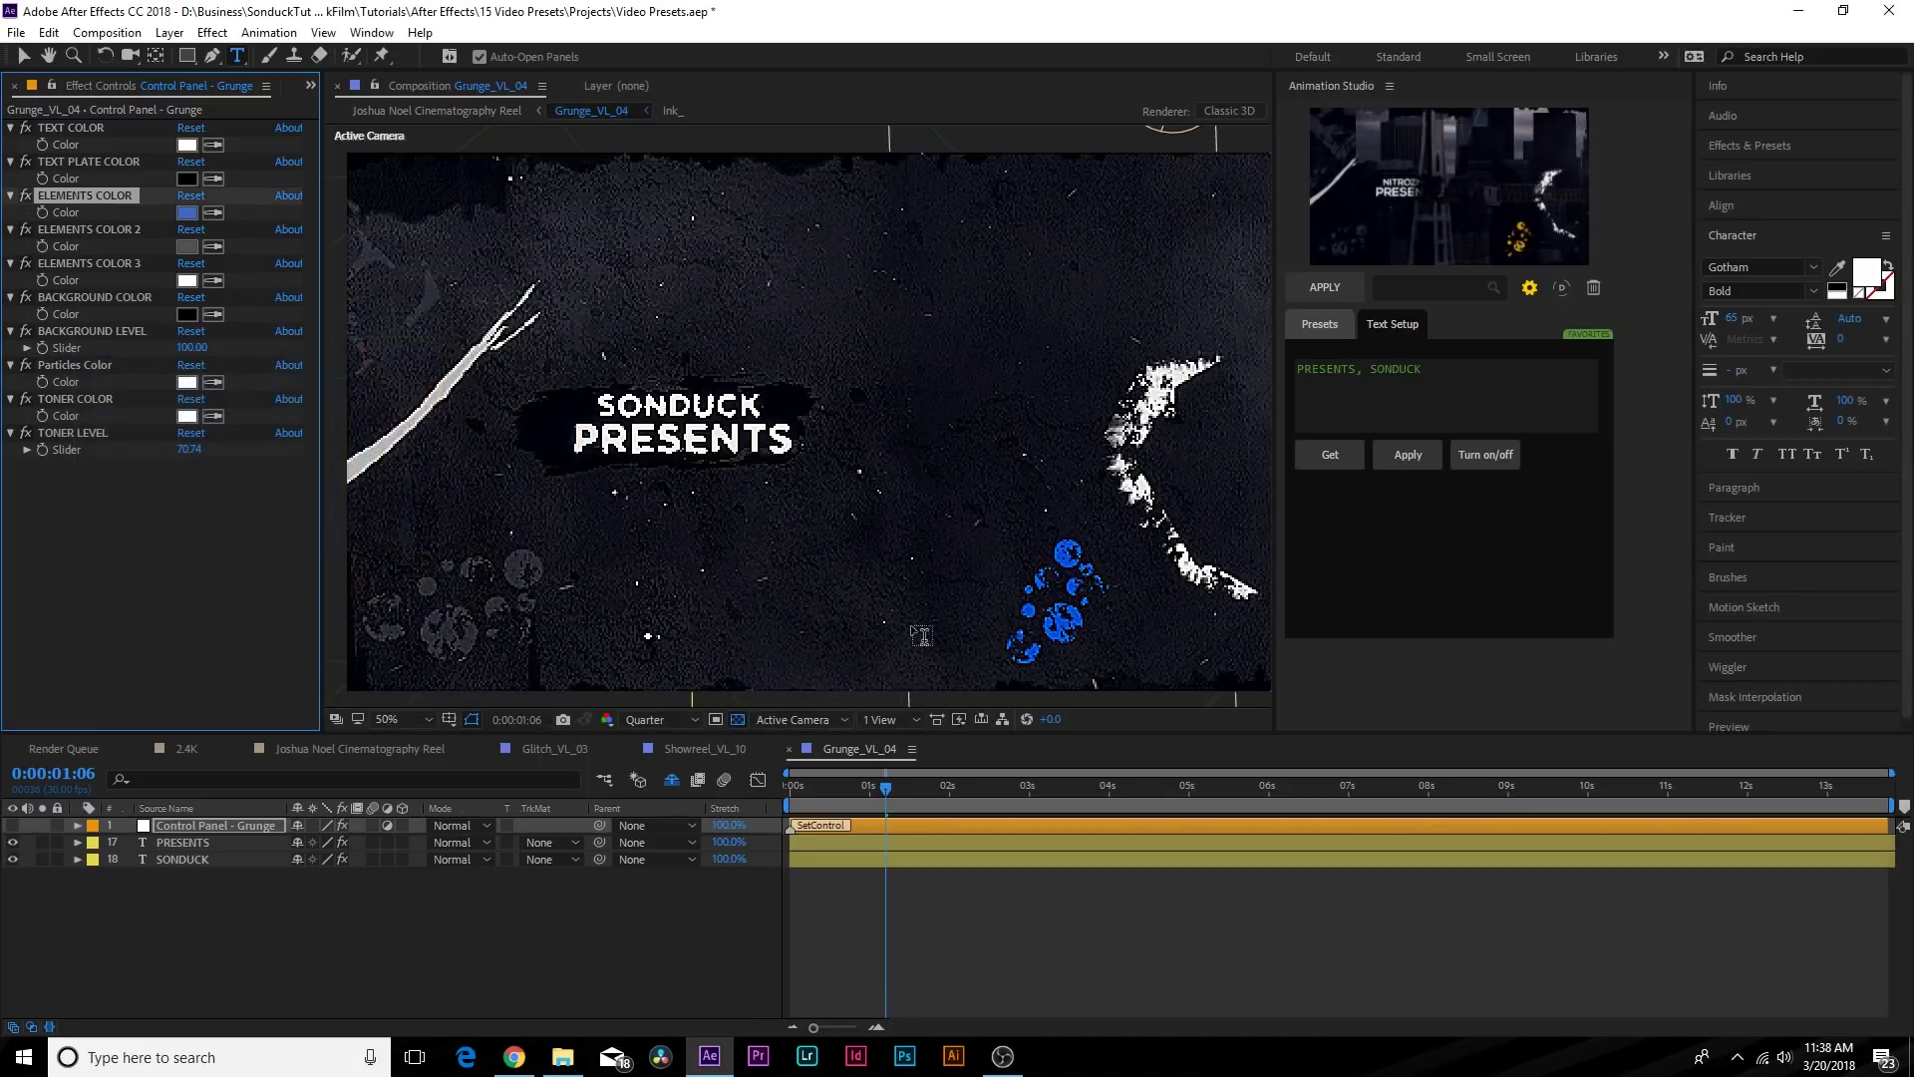
{"action": "left_click", "coordinate": [186, 145]}
{"action": "left_click", "coordinate": [361, 375]}
{"action": "left_click", "coordinate": [296, 371]}
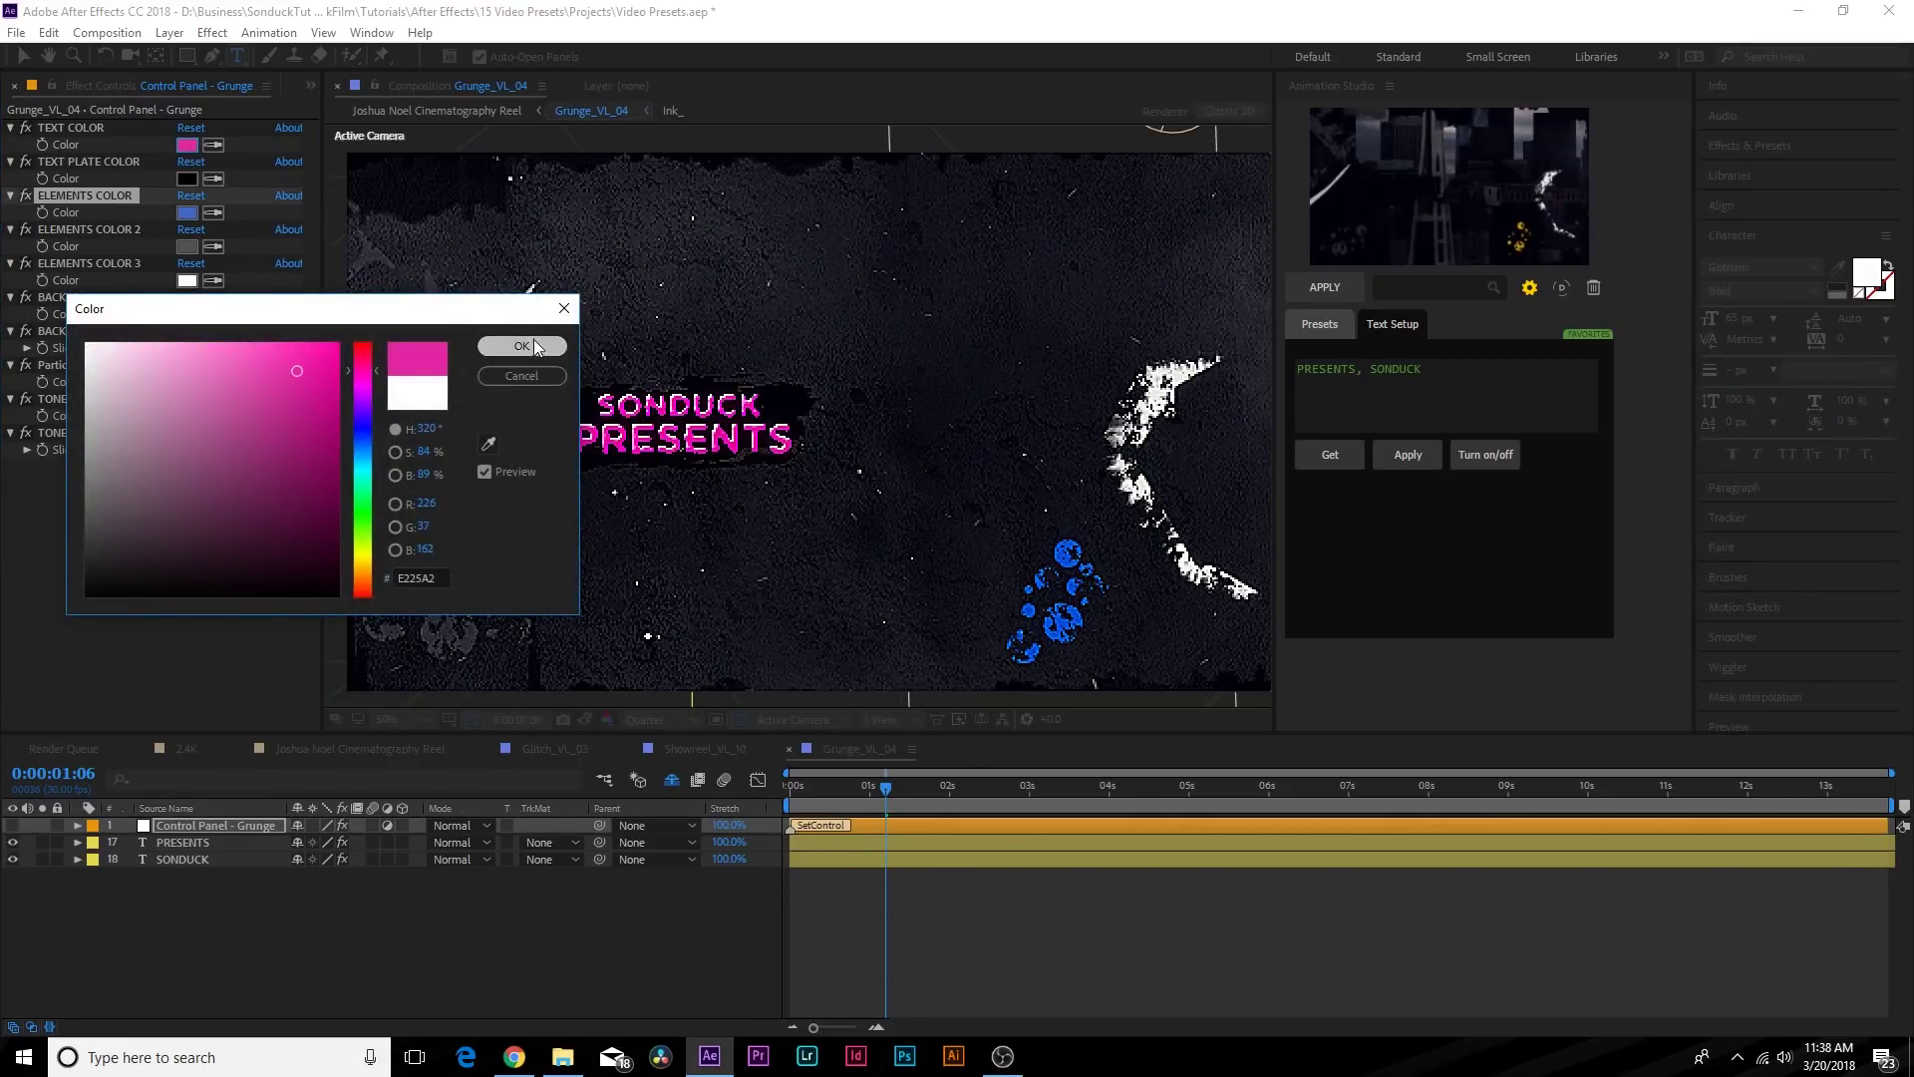
{"action": "left_click", "coordinate": [523, 346]}
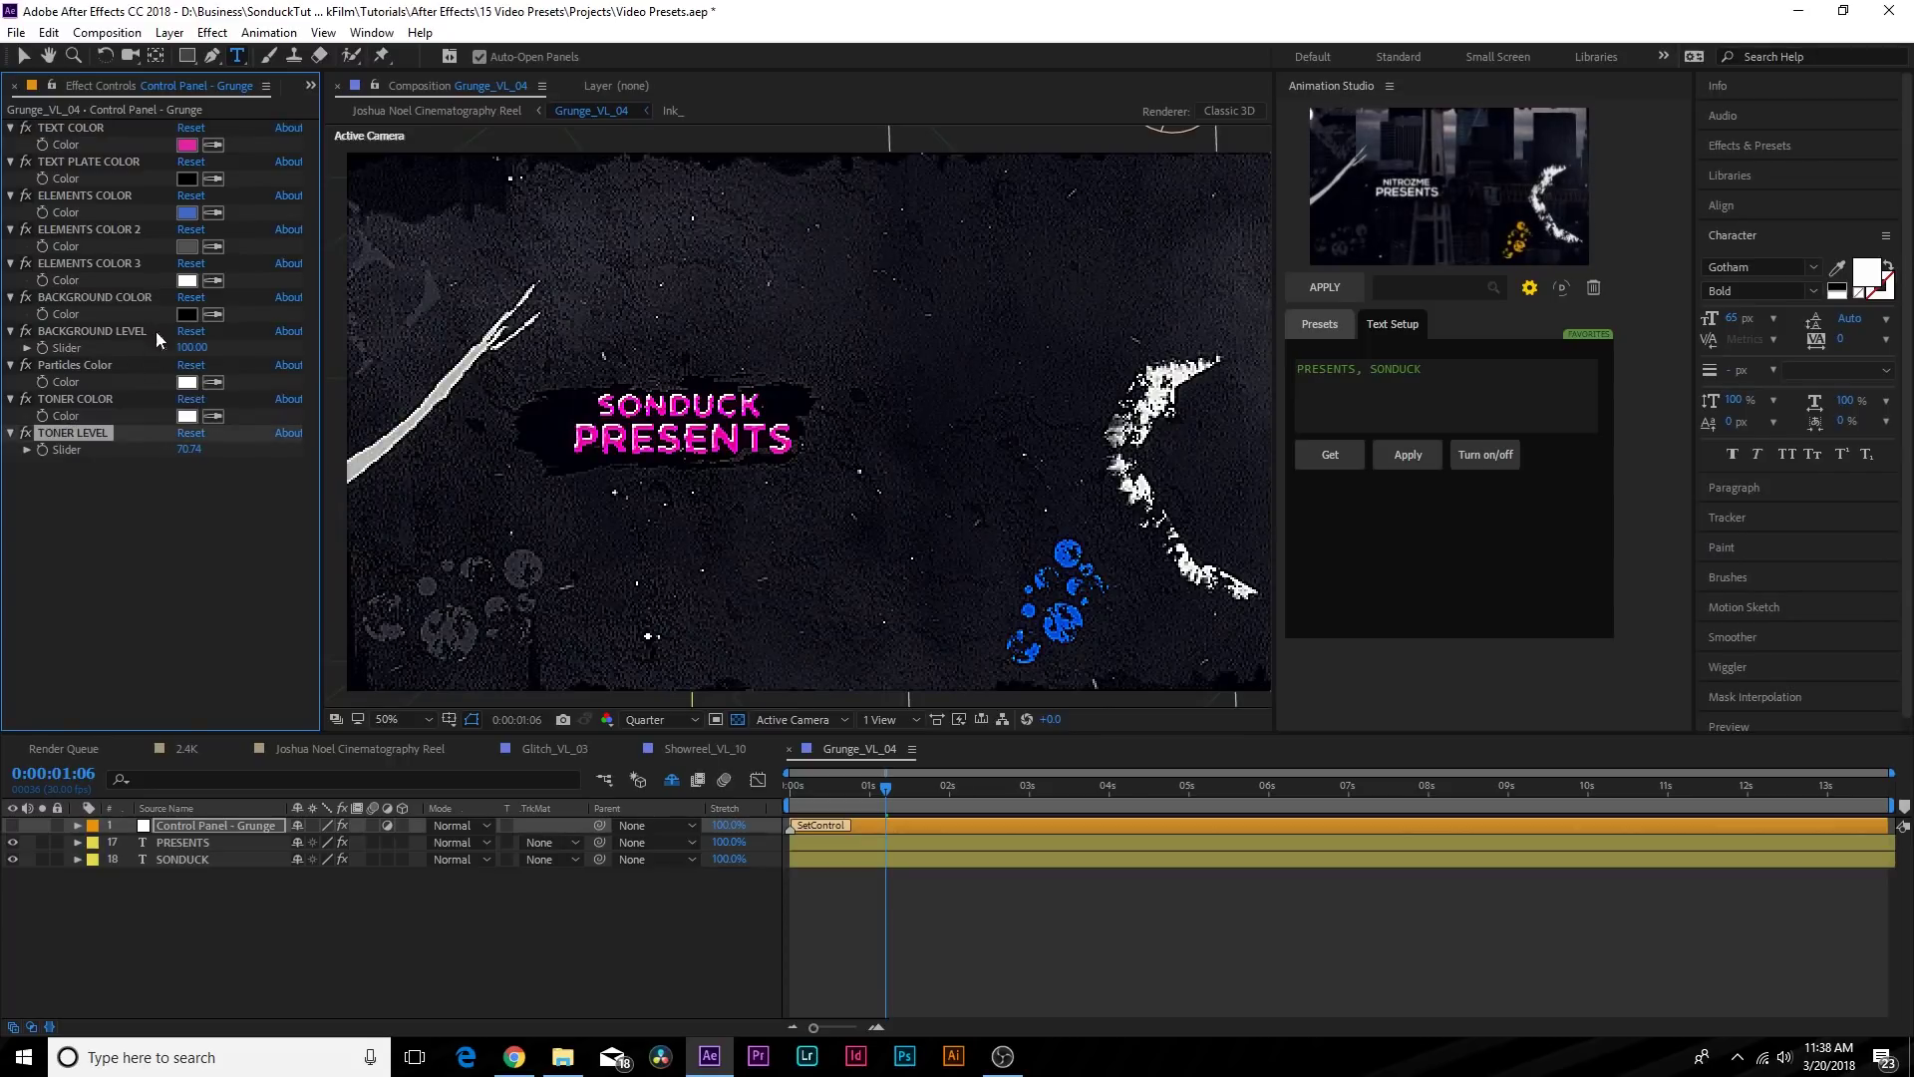
Try a red particles colour, cancel it, and return to the reel composition.
{"action": "left_click", "coordinate": [187, 387]}
{"action": "left_click", "coordinate": [321, 372]}
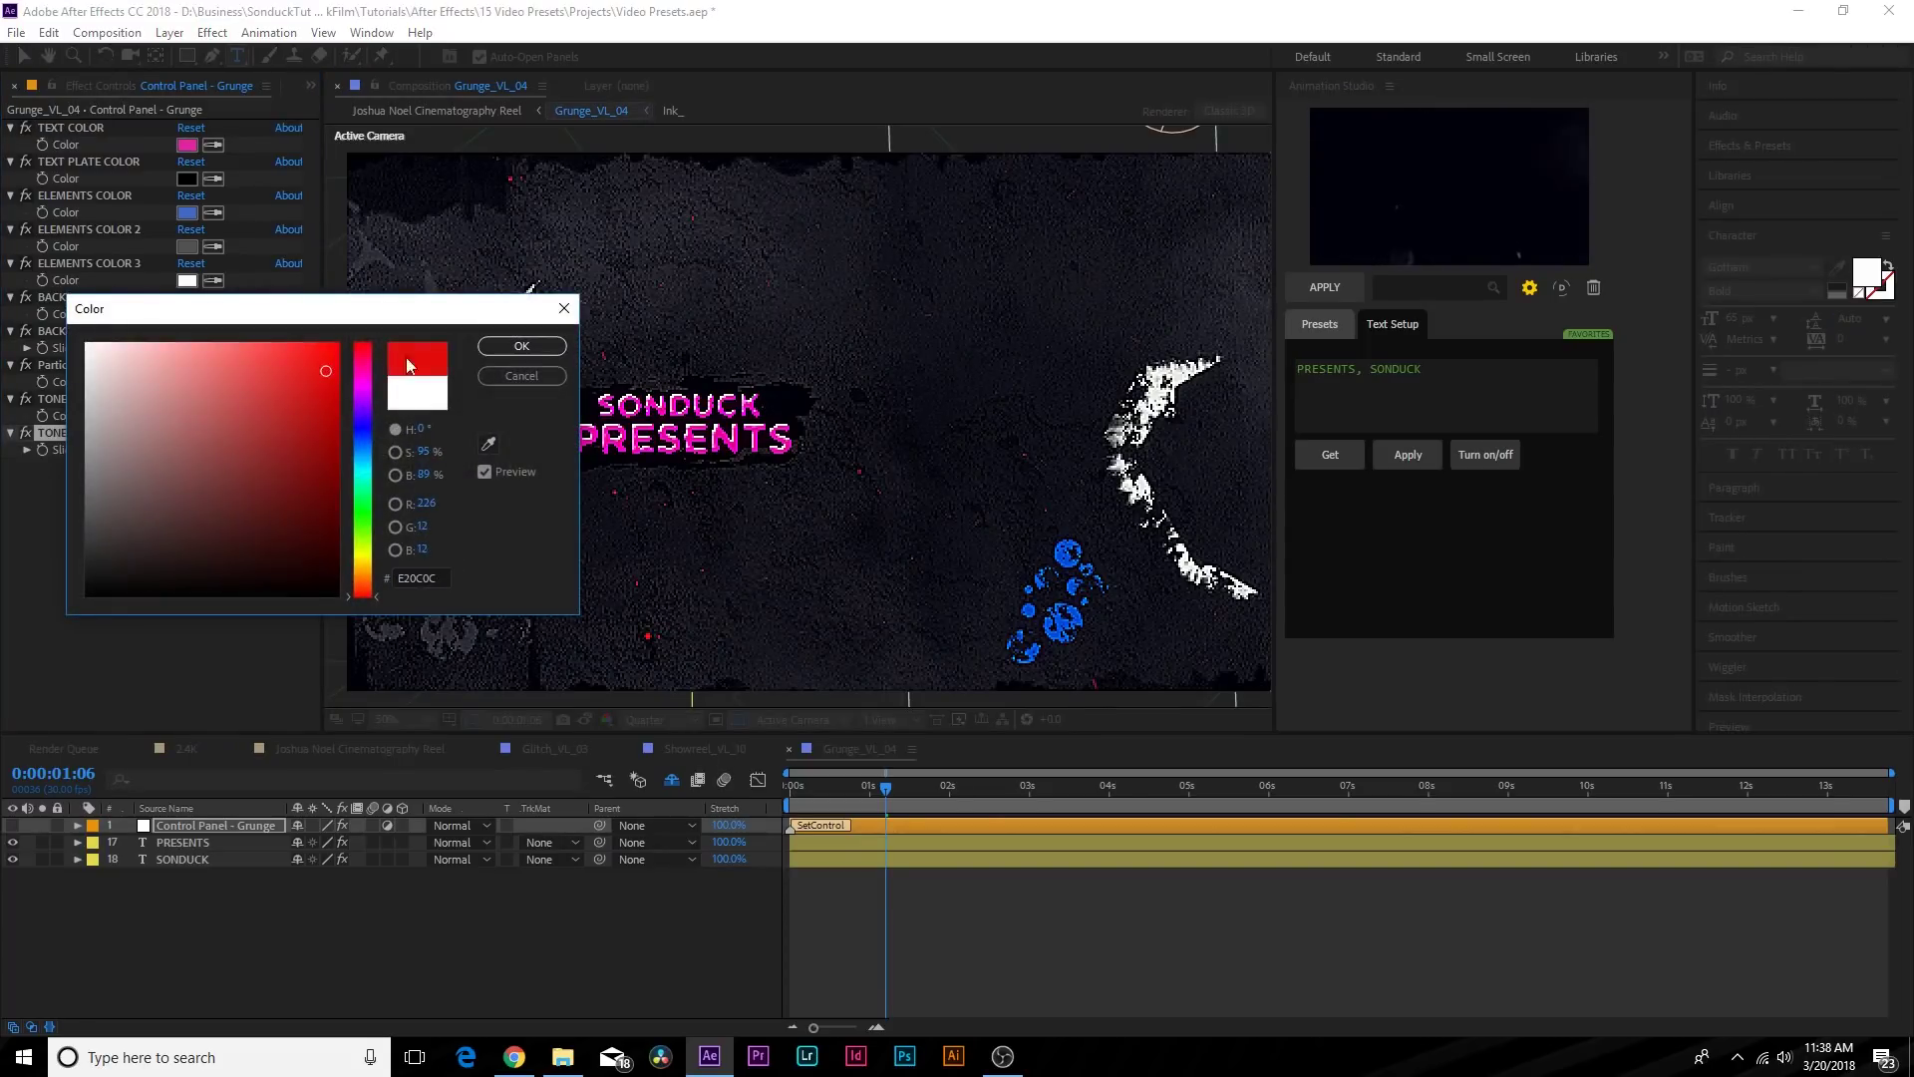
{"action": "left_click", "coordinate": [530, 375]}
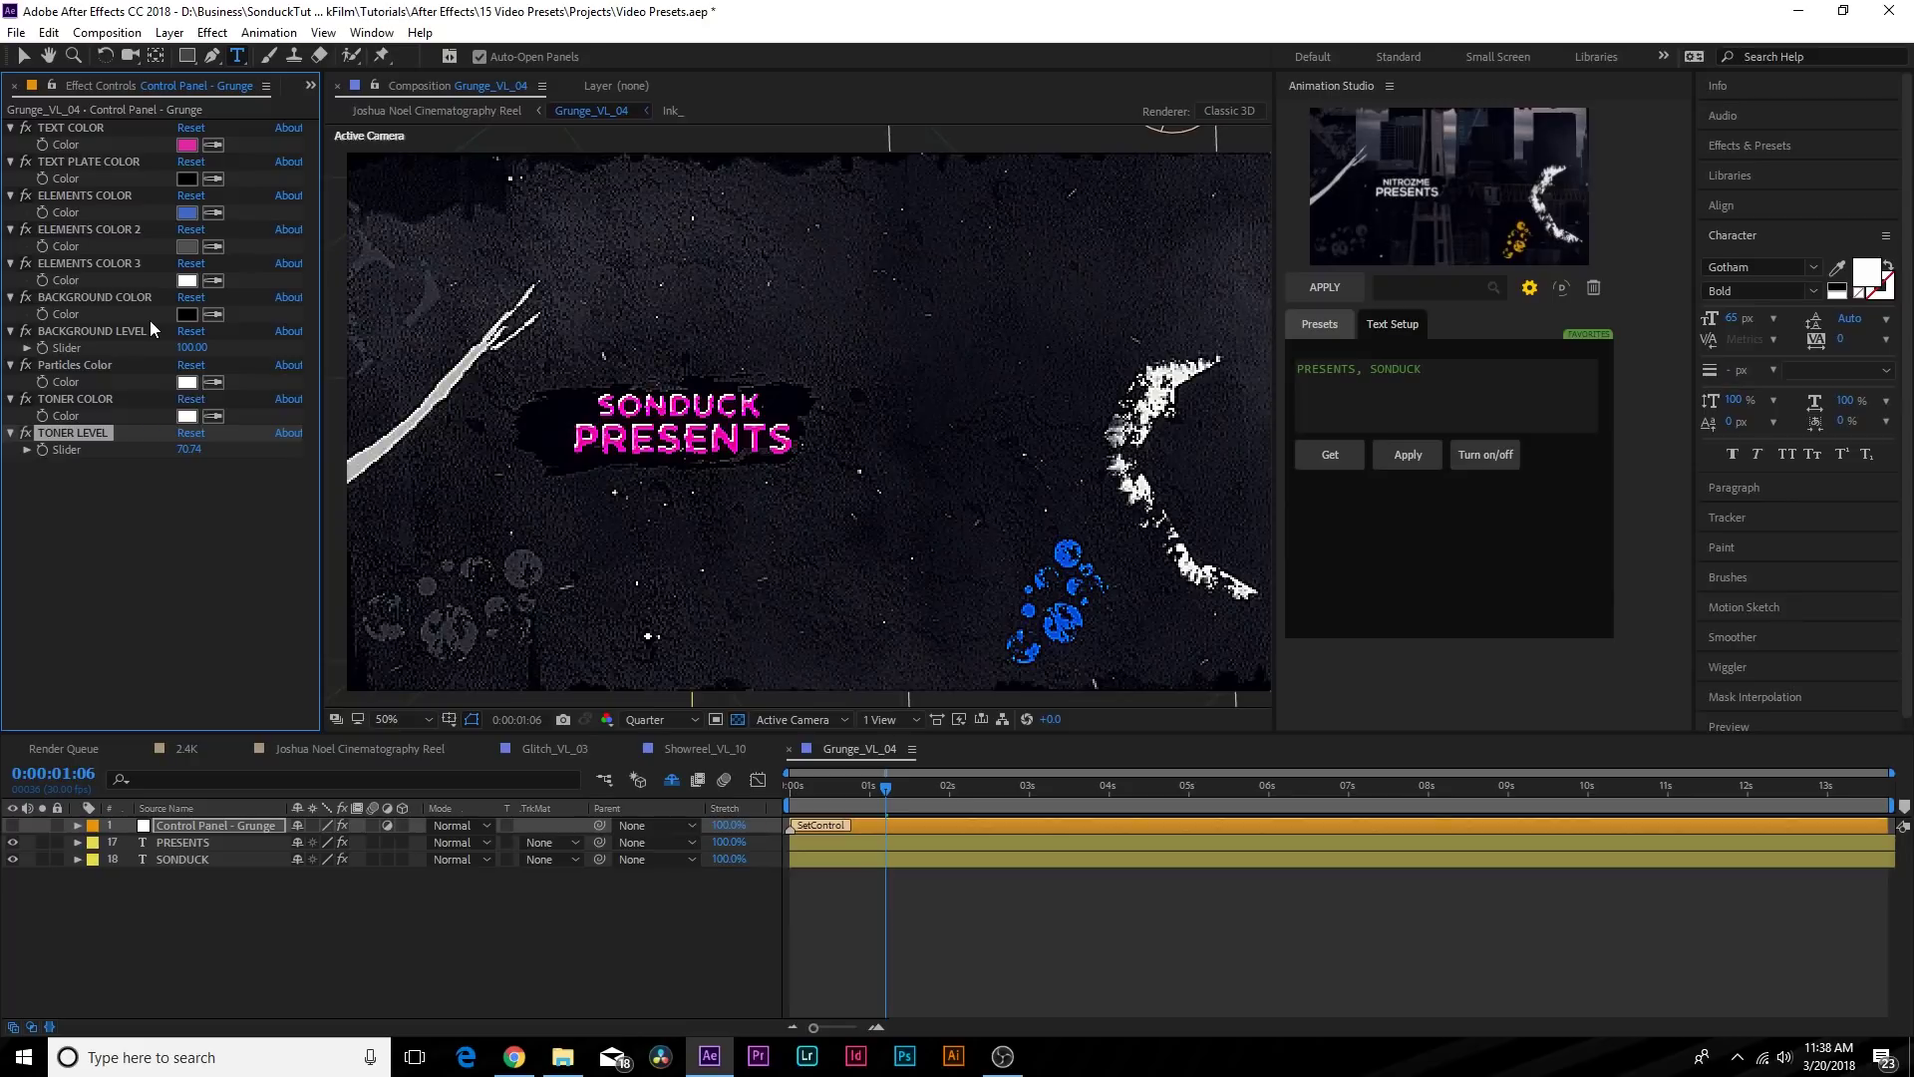
{"action": "left_click", "coordinate": [375, 745]}
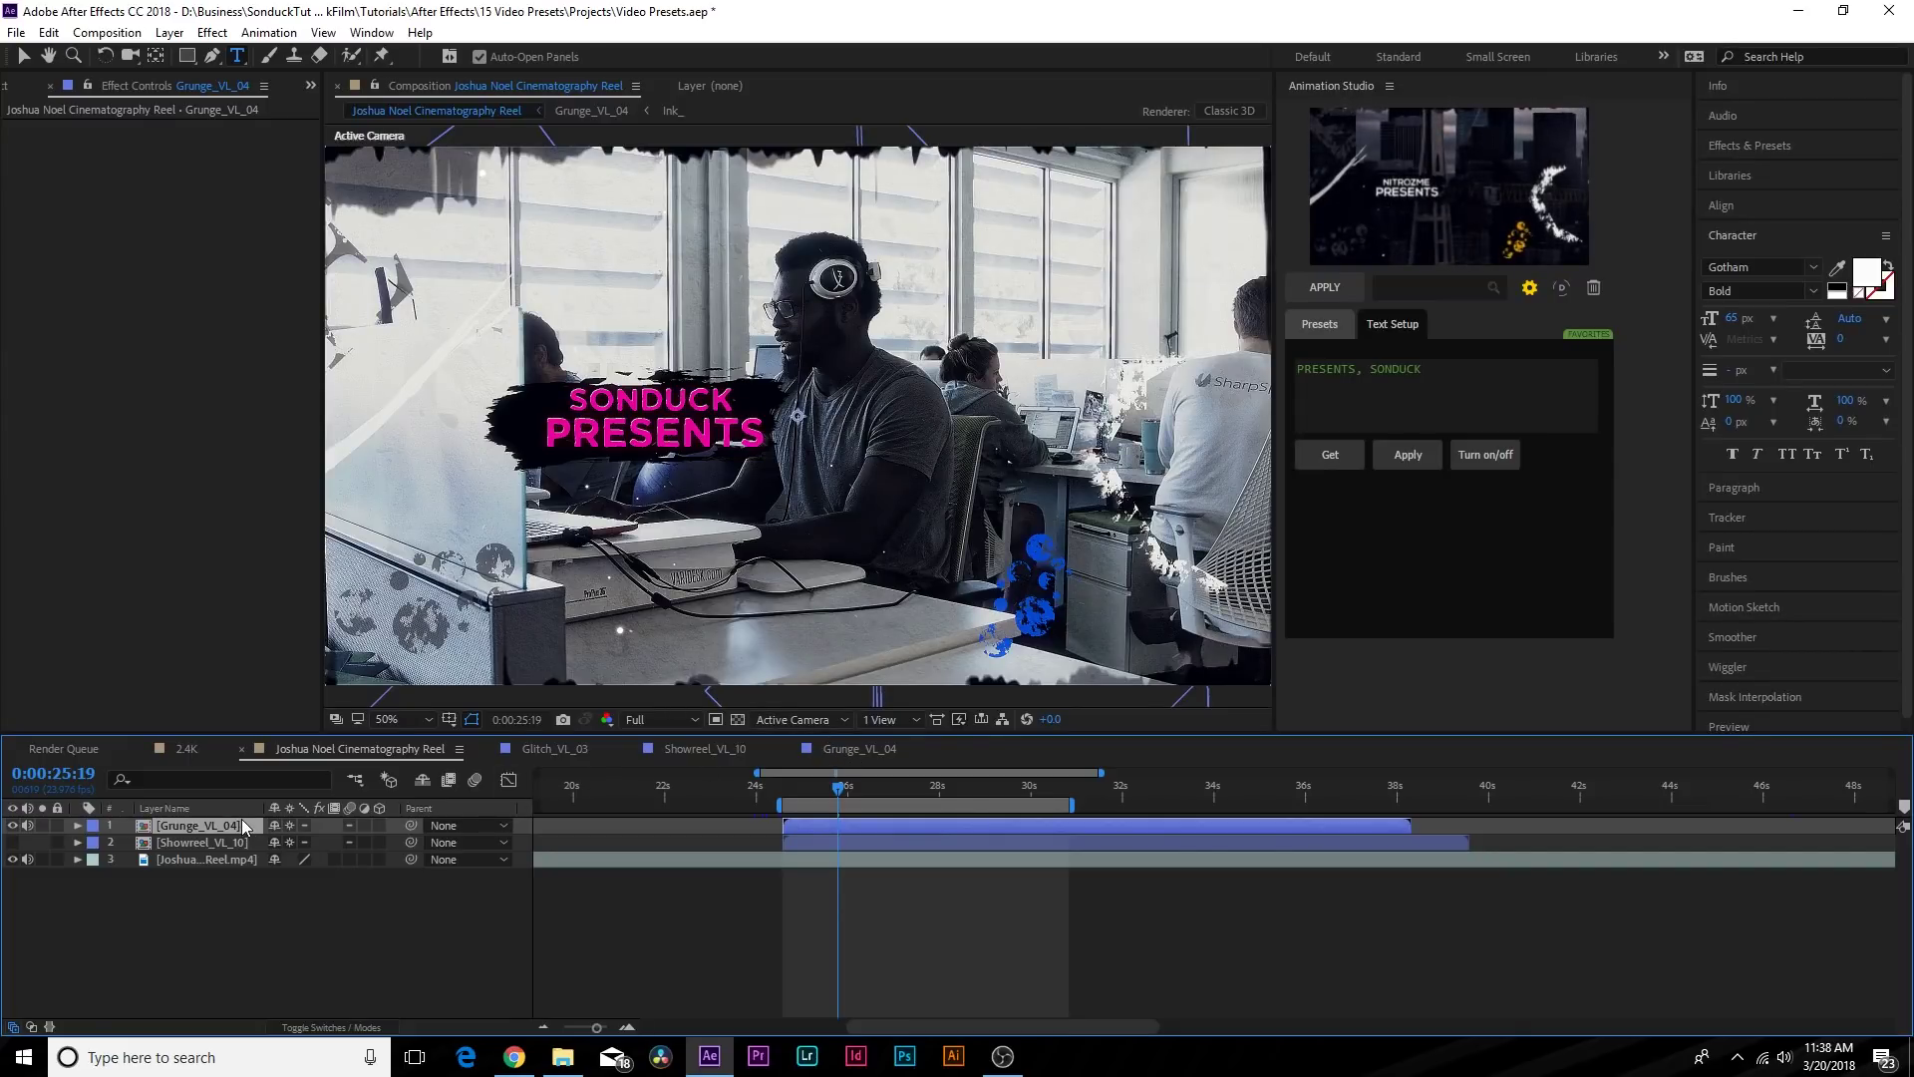
Delete the Grunge_VL_04 layer and apply the Corporate_VL_12 preset in its place.
{"action": "key", "text": "Delete"}
{"action": "left_click", "coordinate": [1319, 324]}
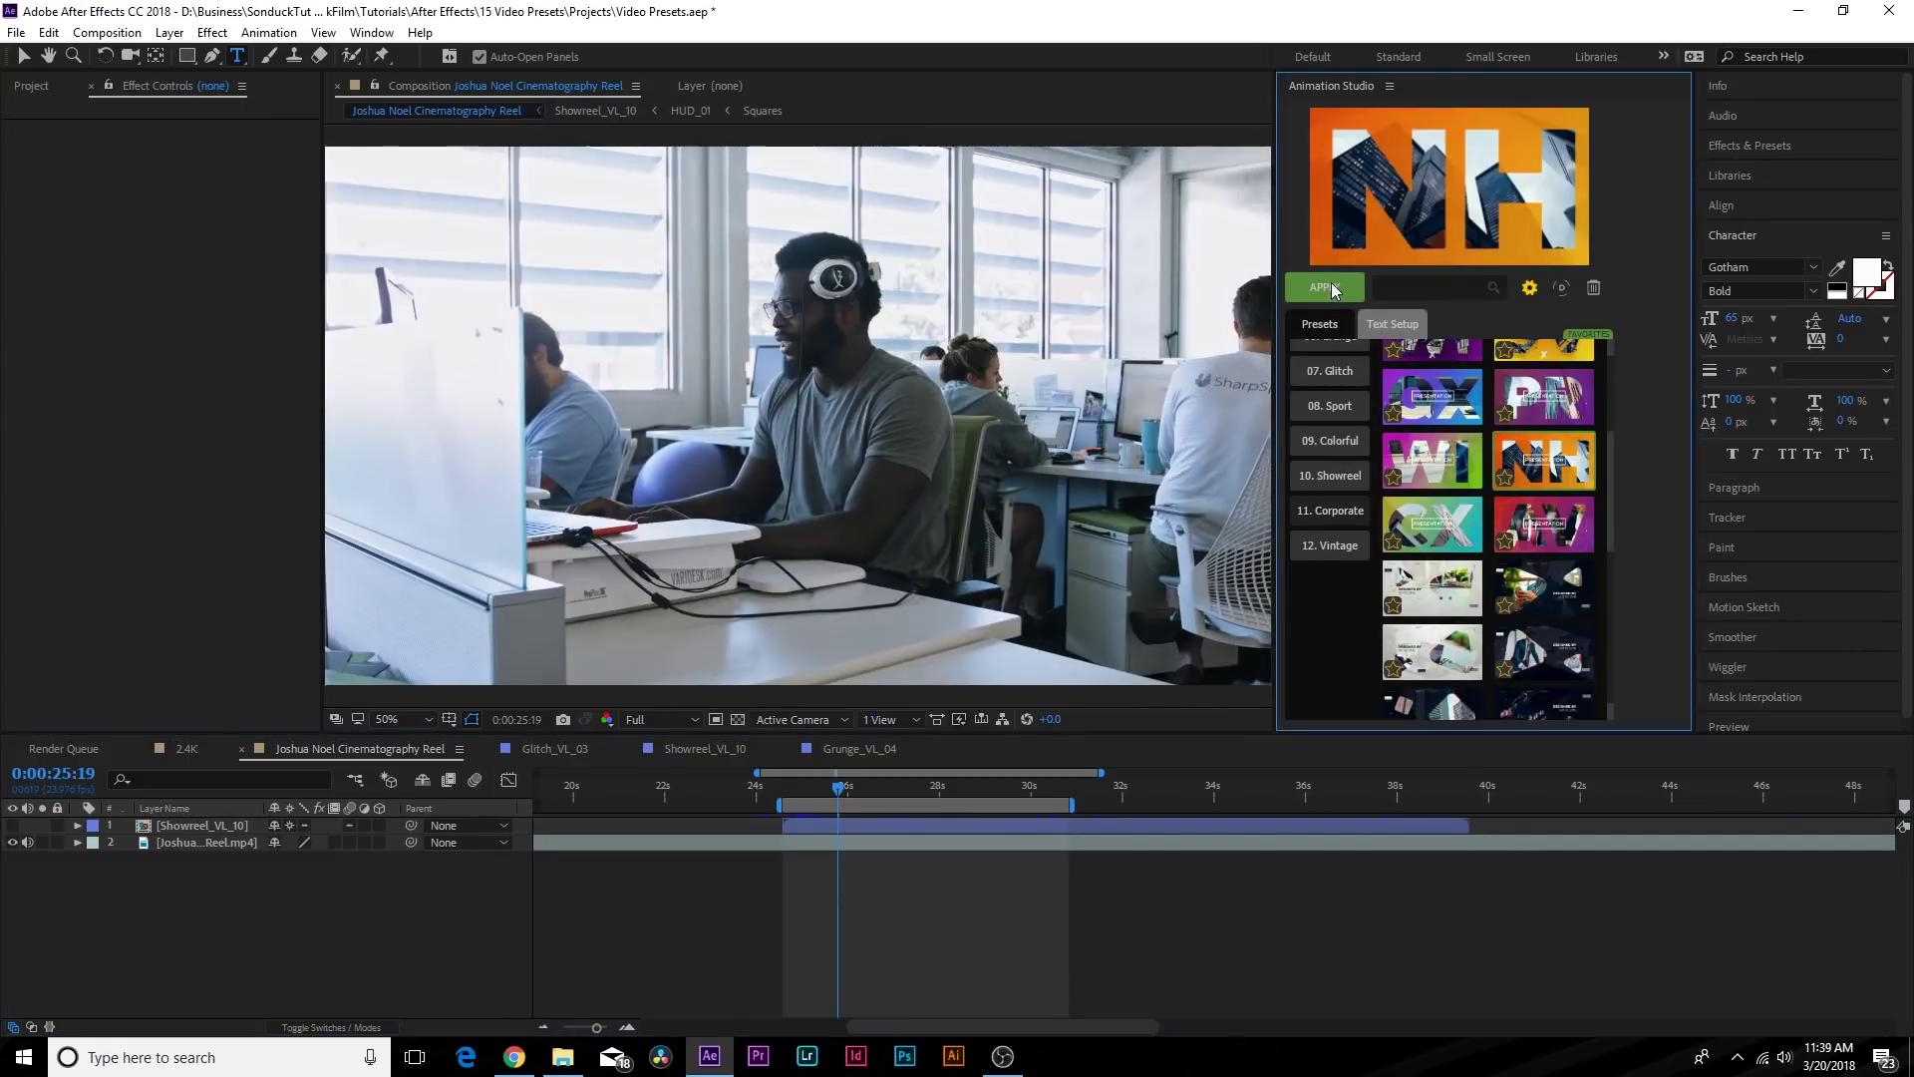
{"action": "left_click", "coordinate": [1331, 283]}
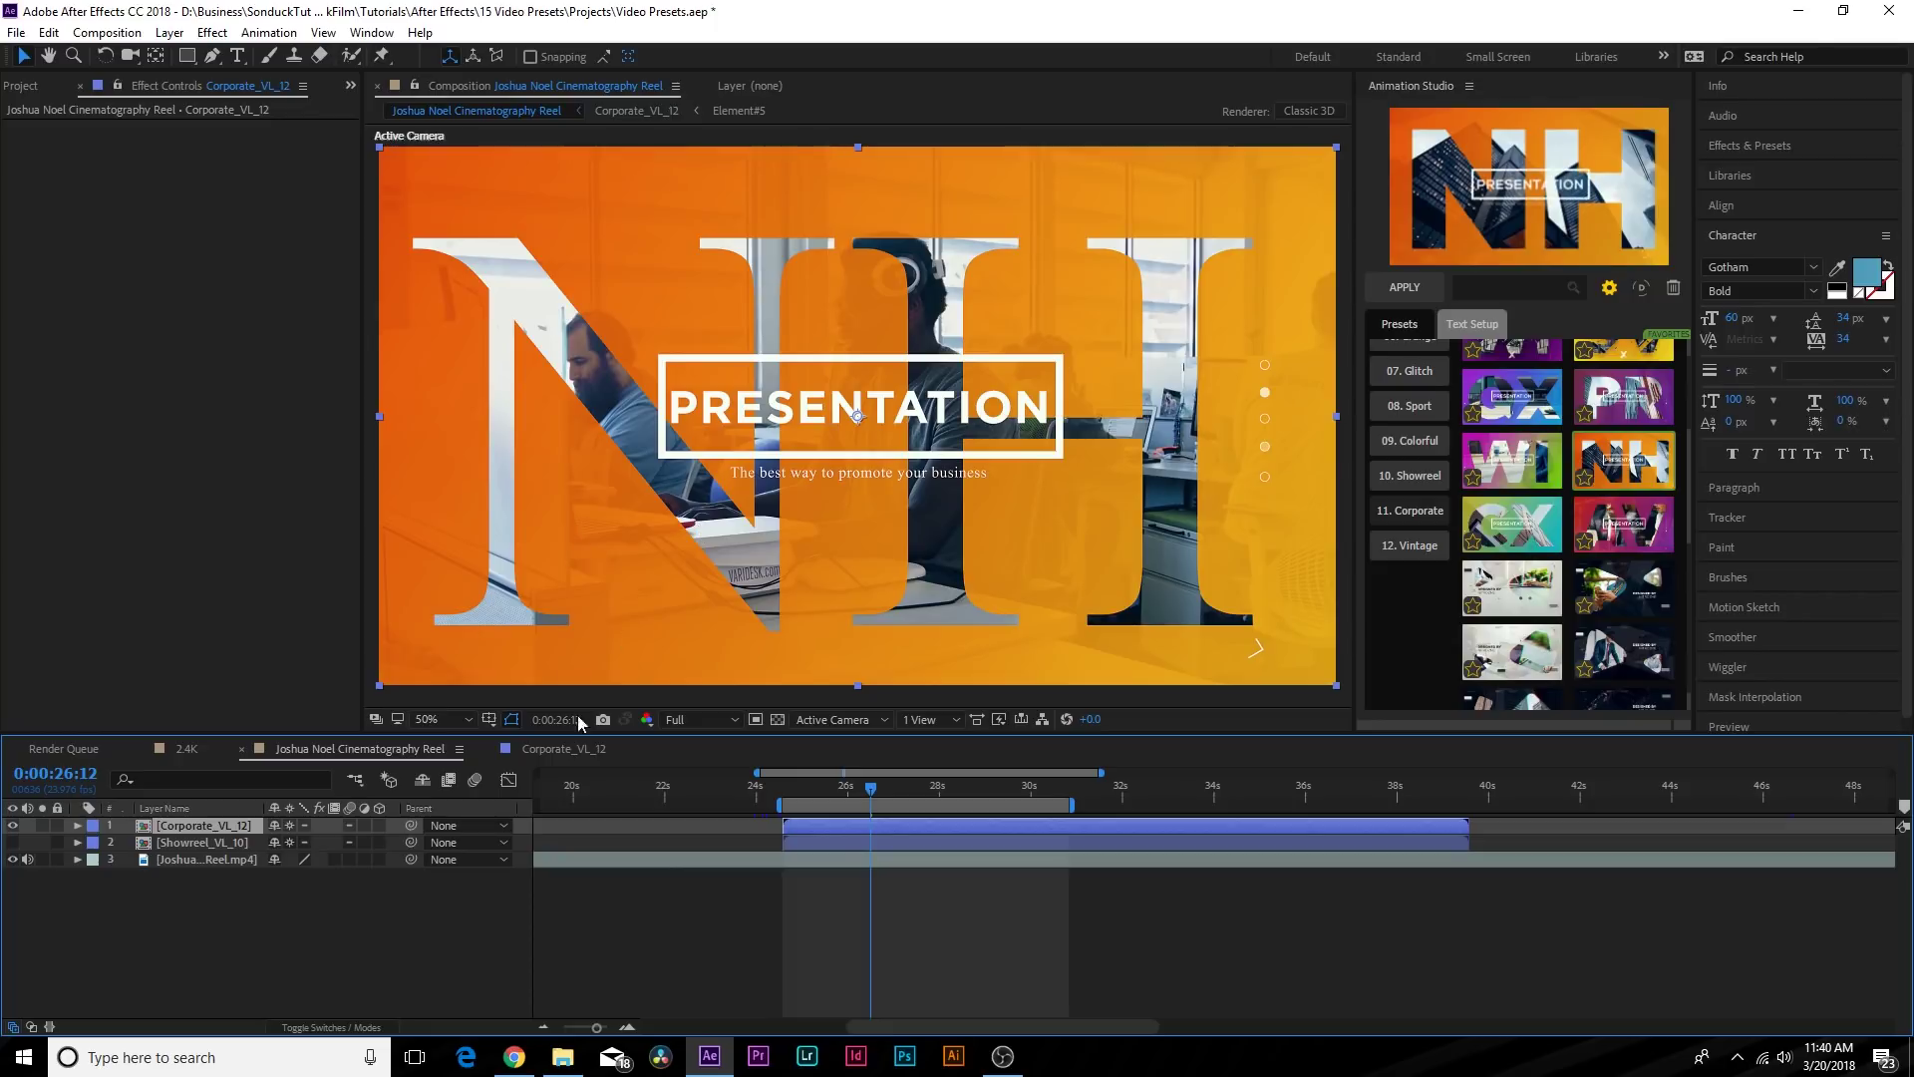
Open the Corporate_VL_12 composition and reveal its shy layers.
{"action": "double_click", "coordinate": [171, 827]}
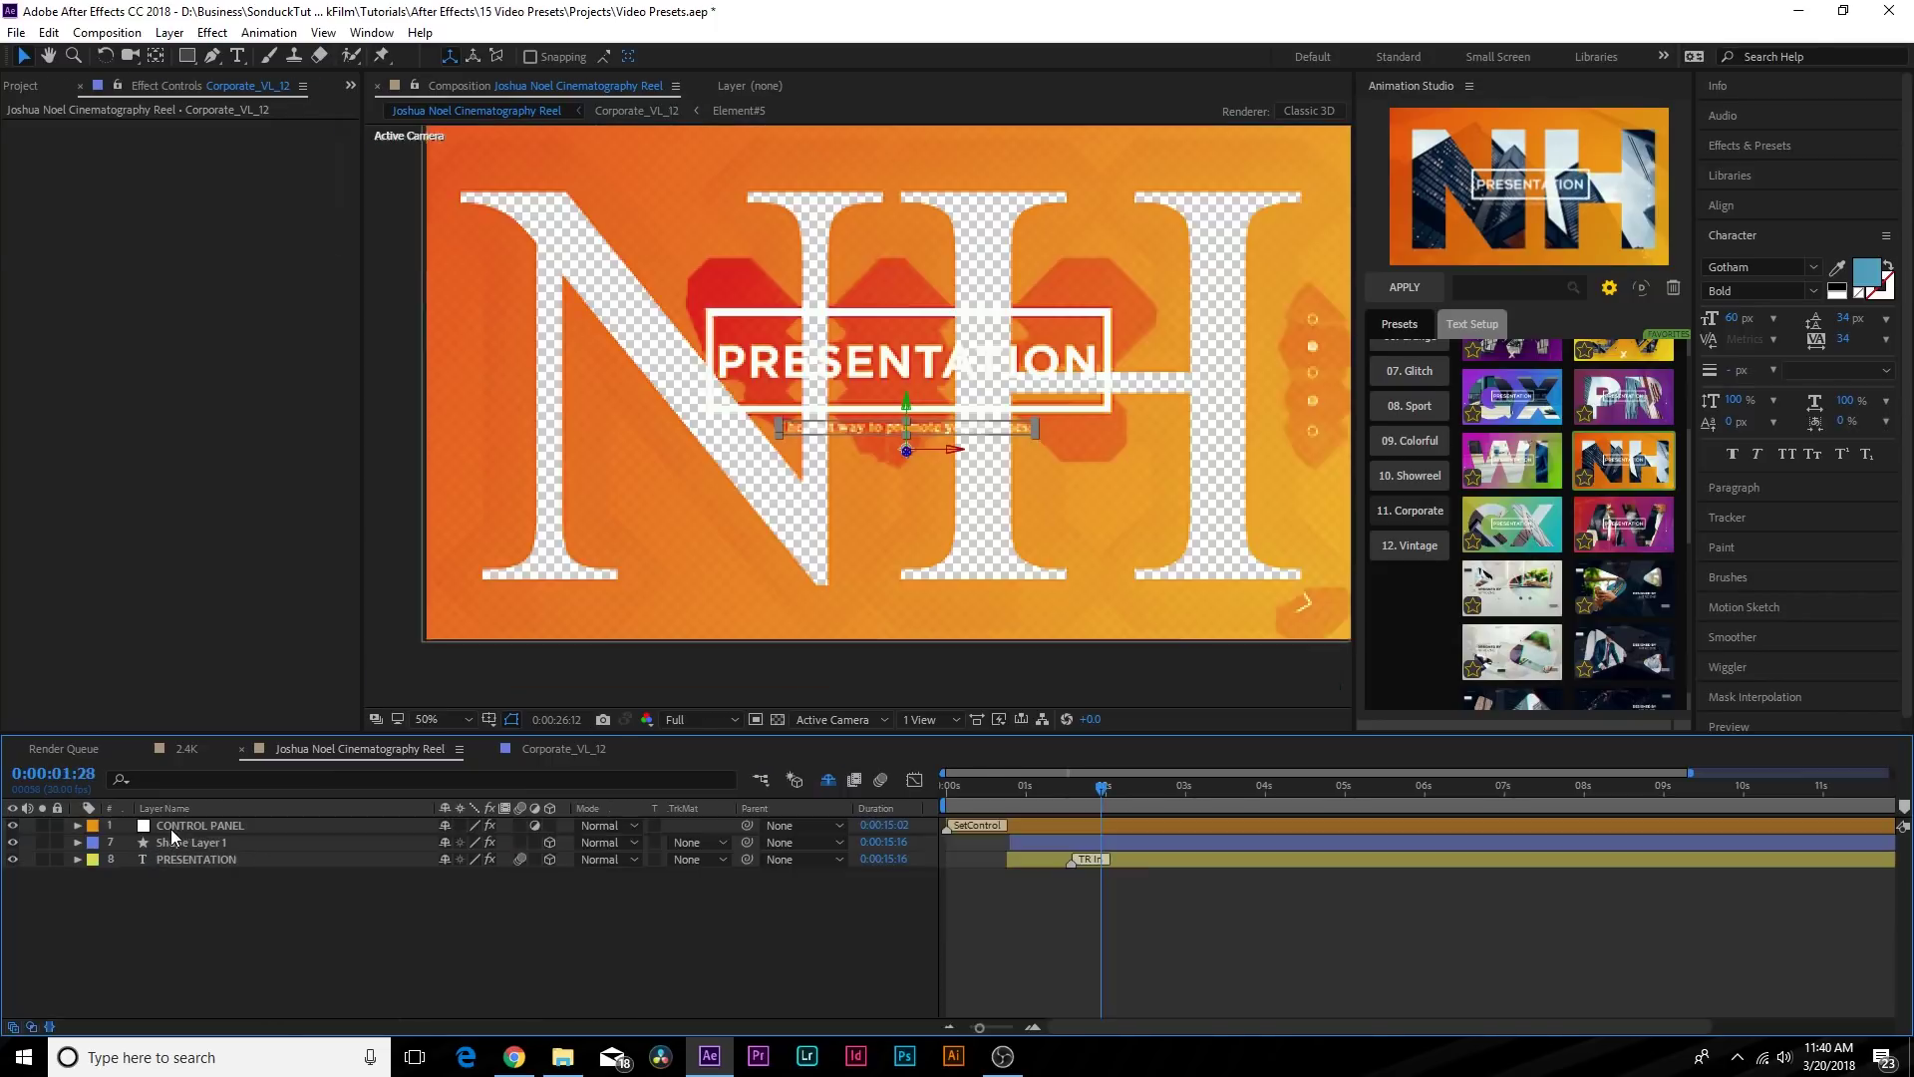
{"action": "left_click", "coordinate": [830, 781]}
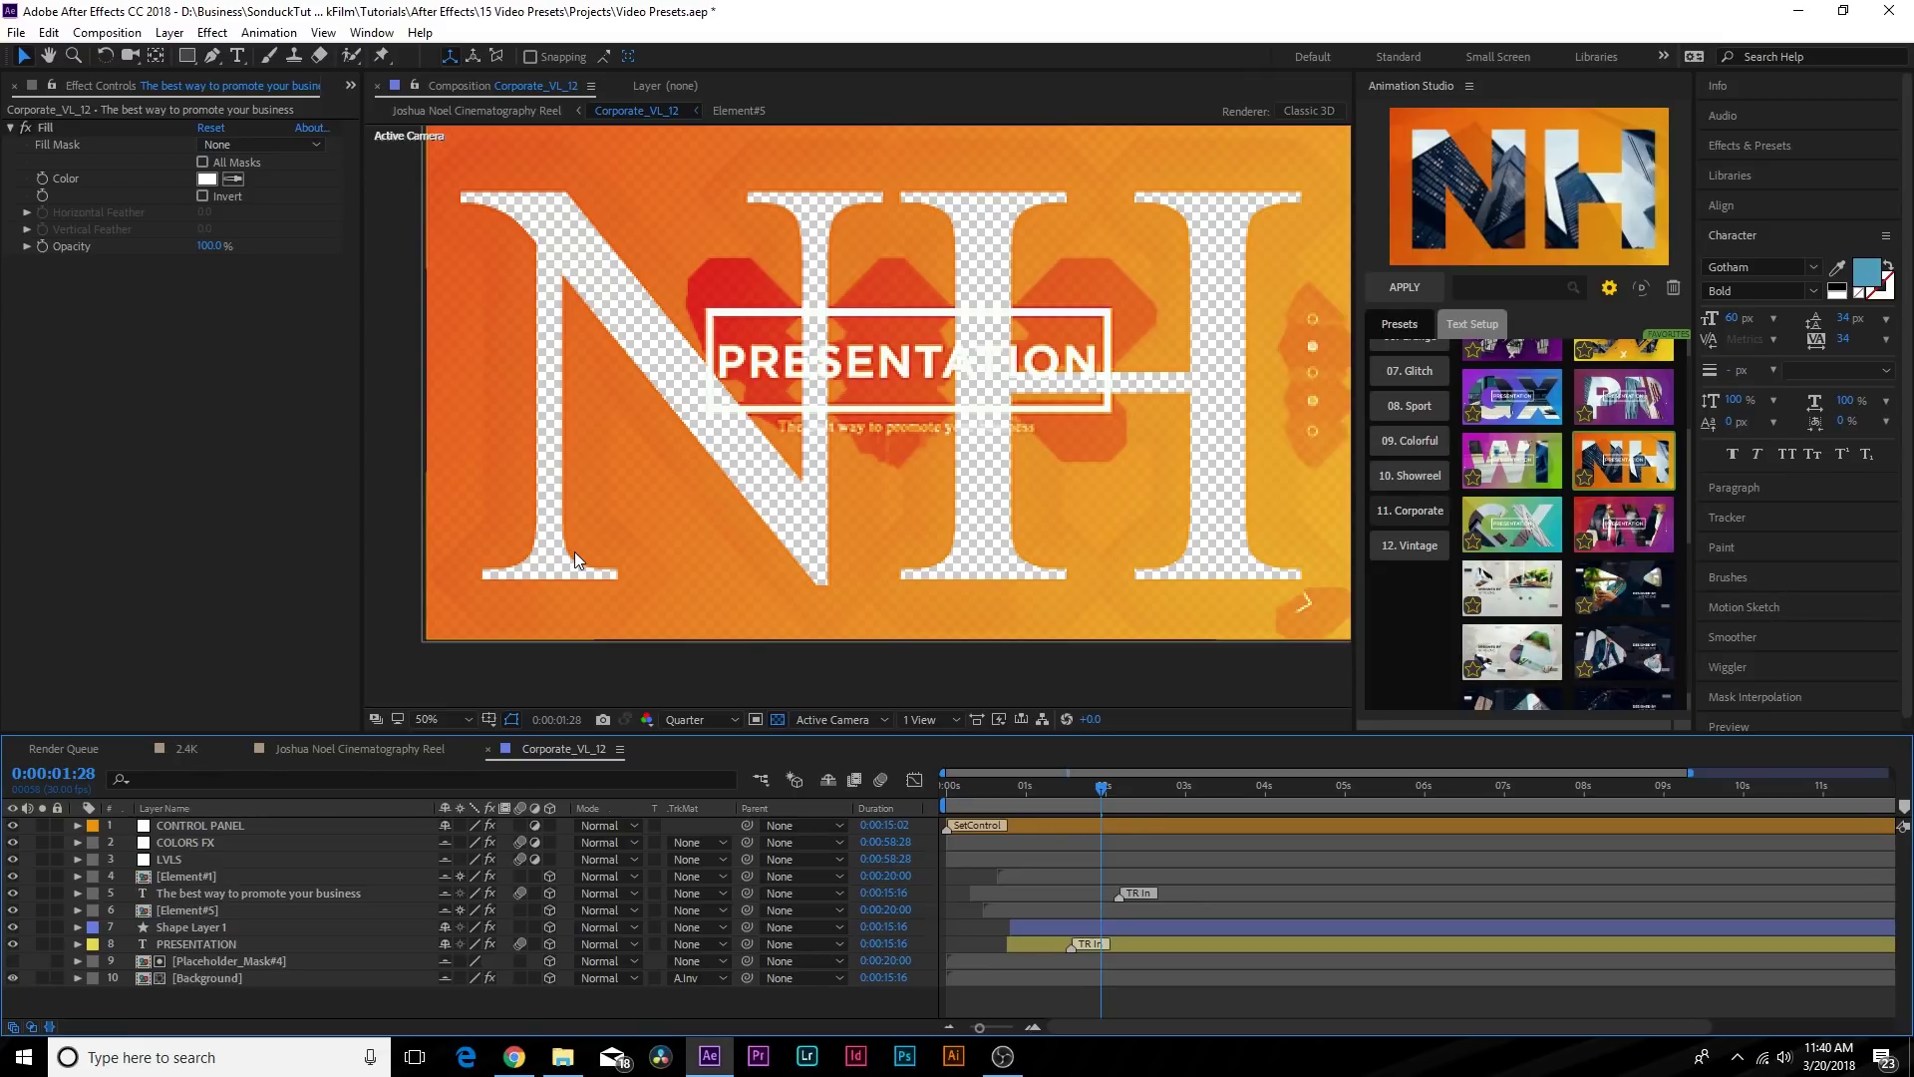
{"action": "left_click", "coordinate": [389, 748]}
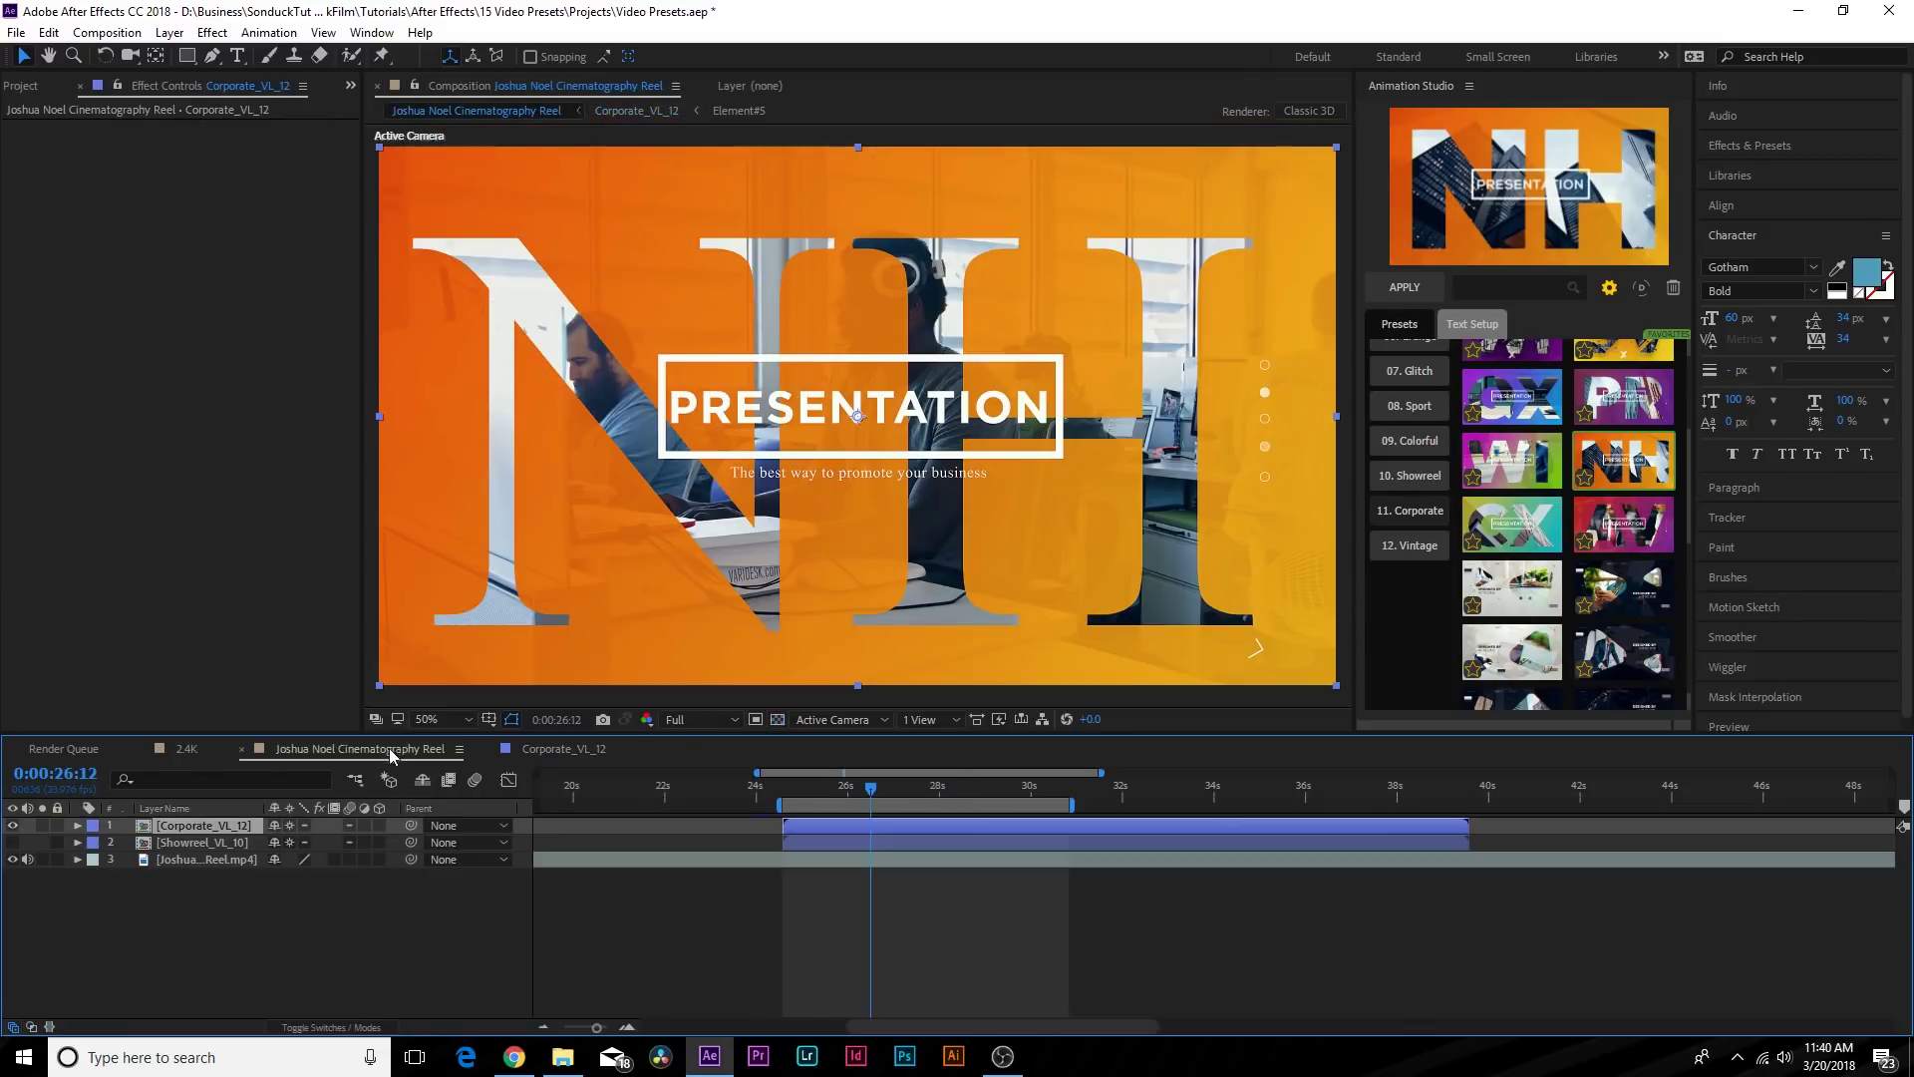
{"action": "left_click", "coordinate": [554, 747]}
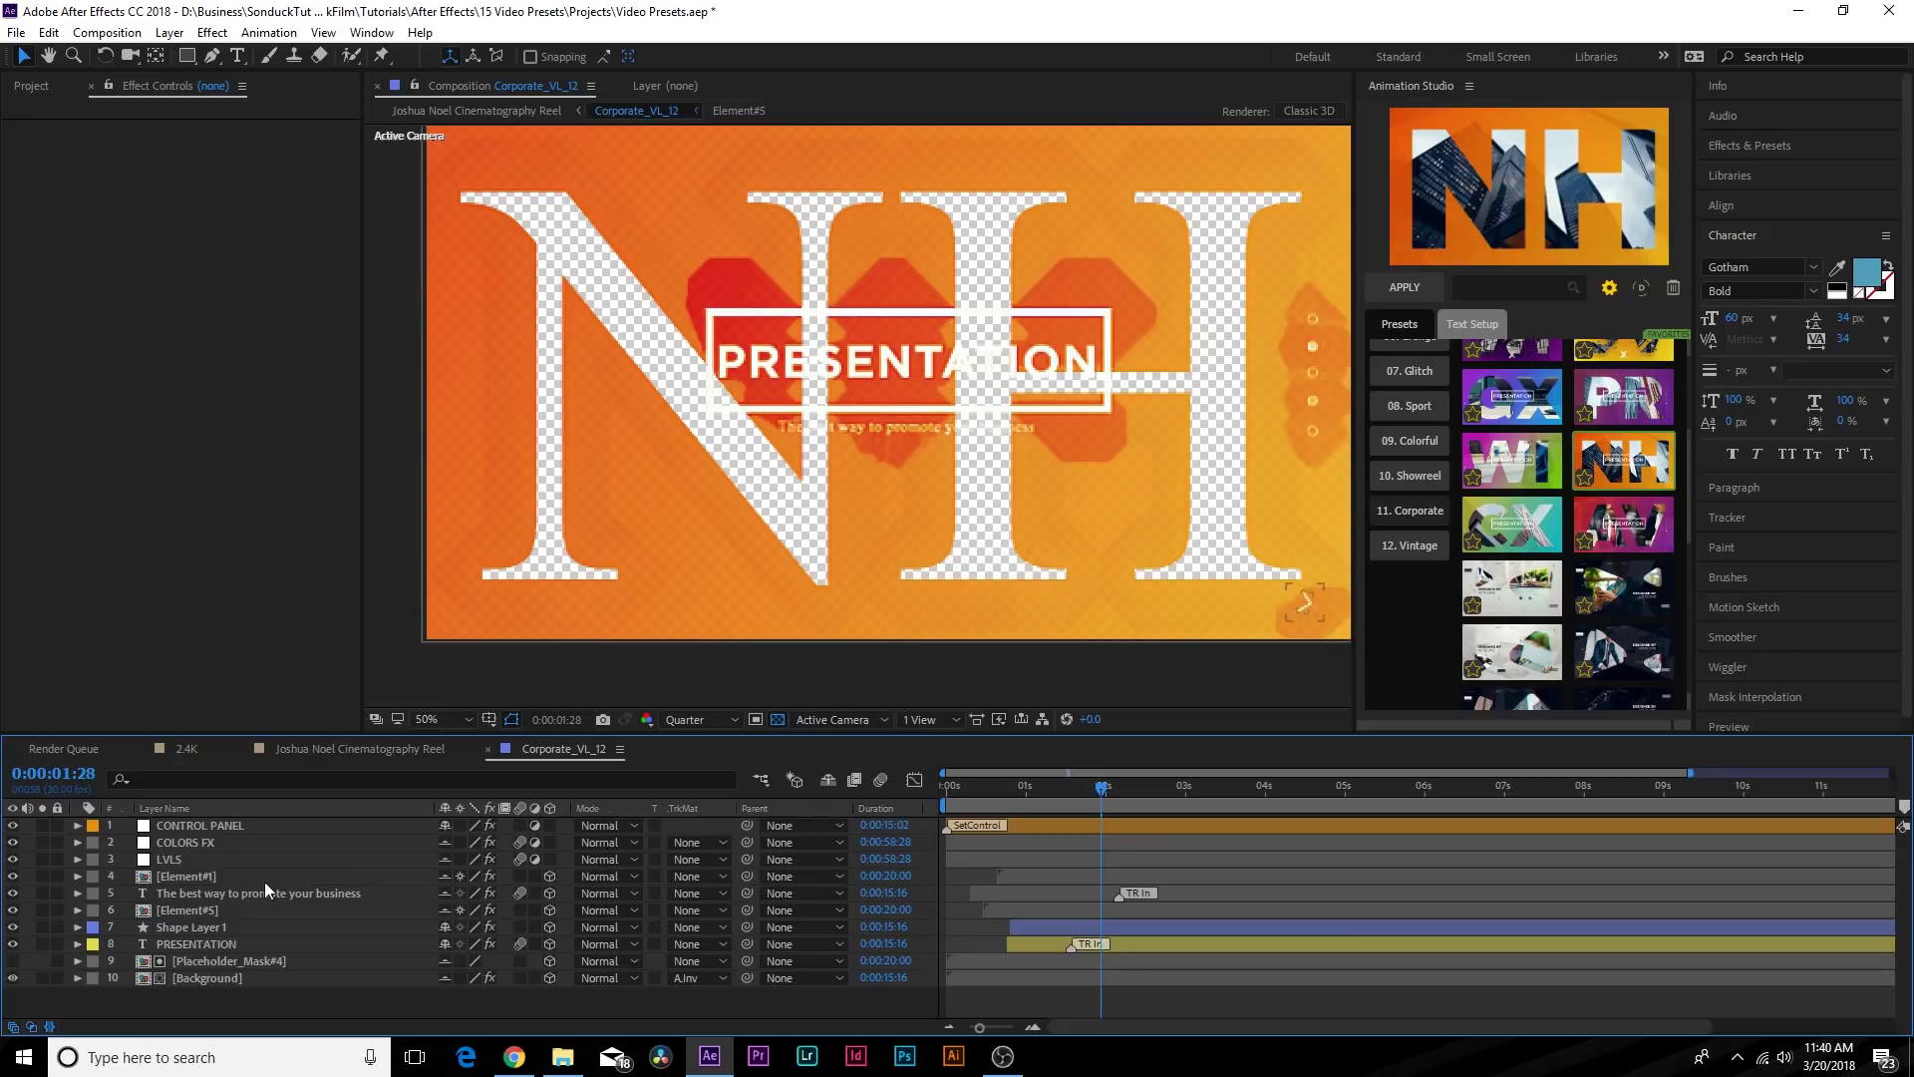
Hide the 'The best way to promote your business' subtitle and select the CONTROL PANEL layer.
{"action": "left_click", "coordinate": [13, 893]}
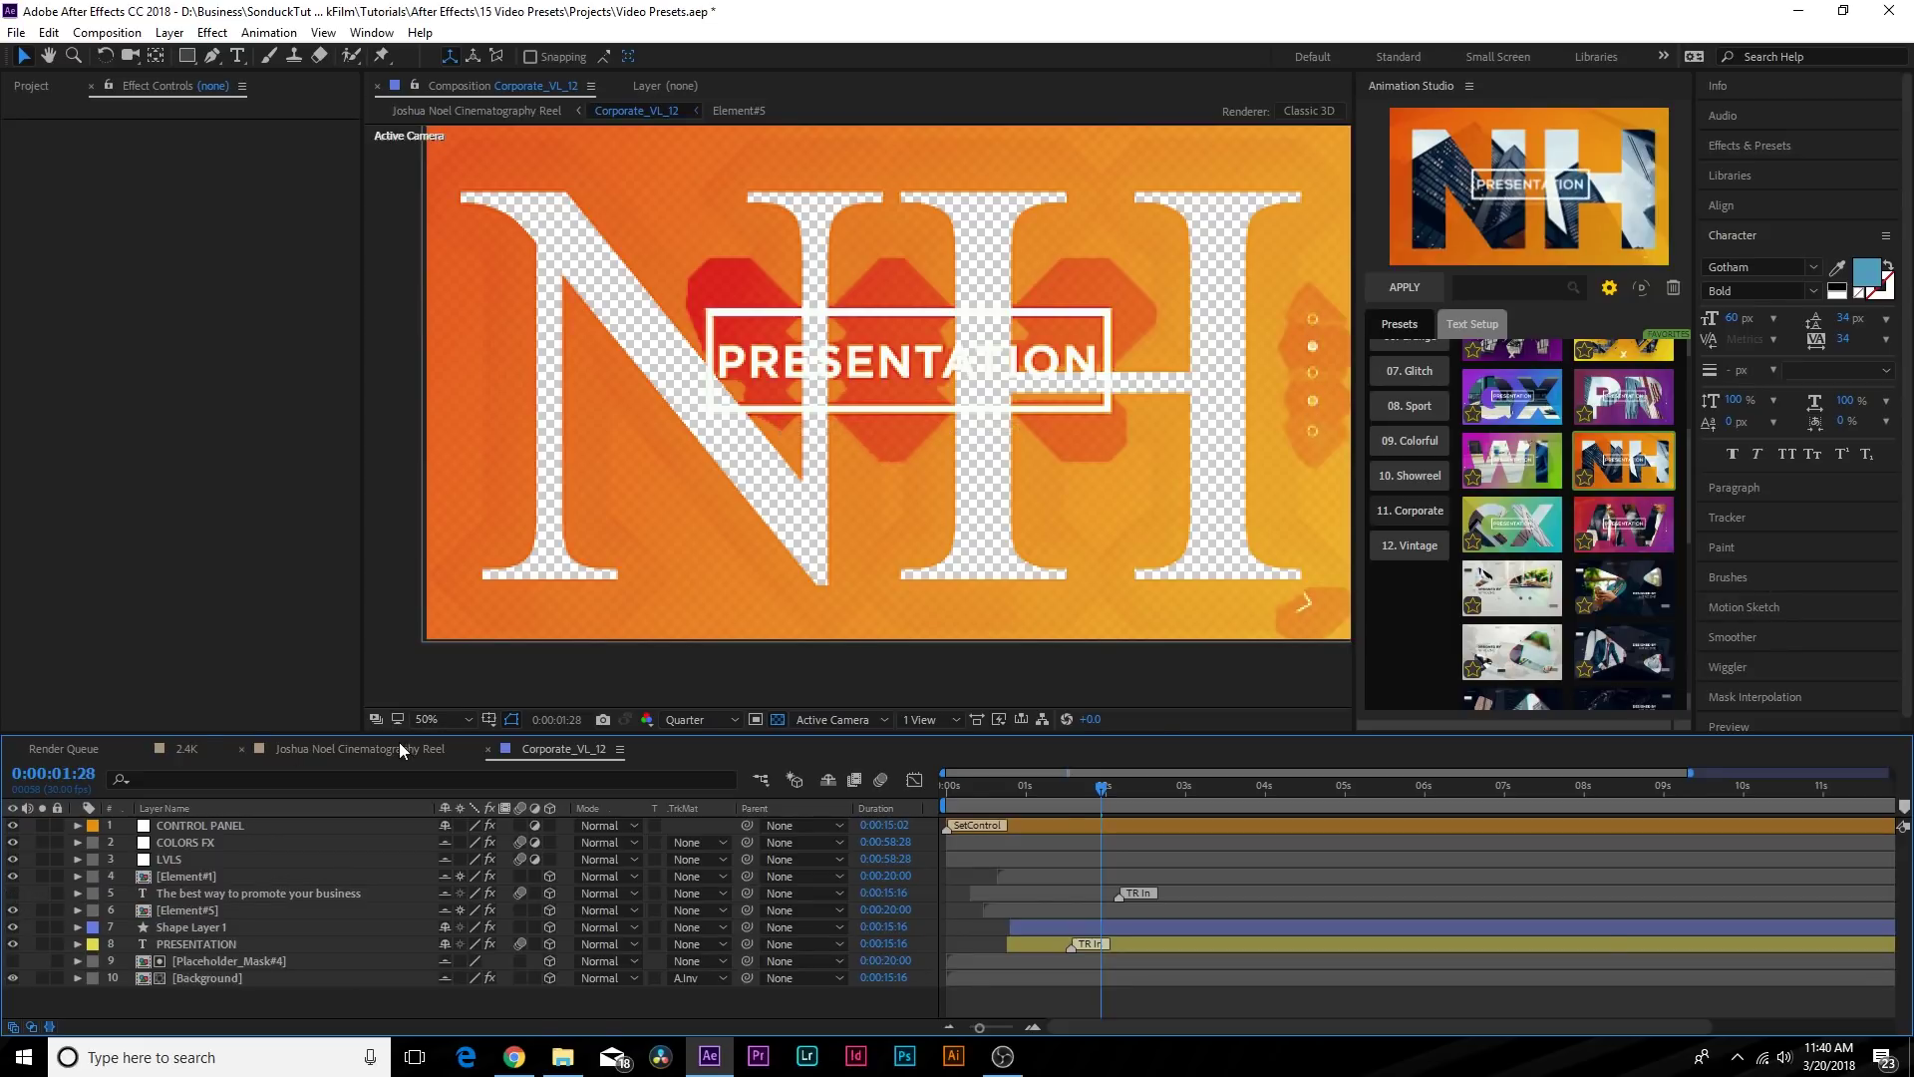
{"action": "left_click", "coordinate": [398, 747]}
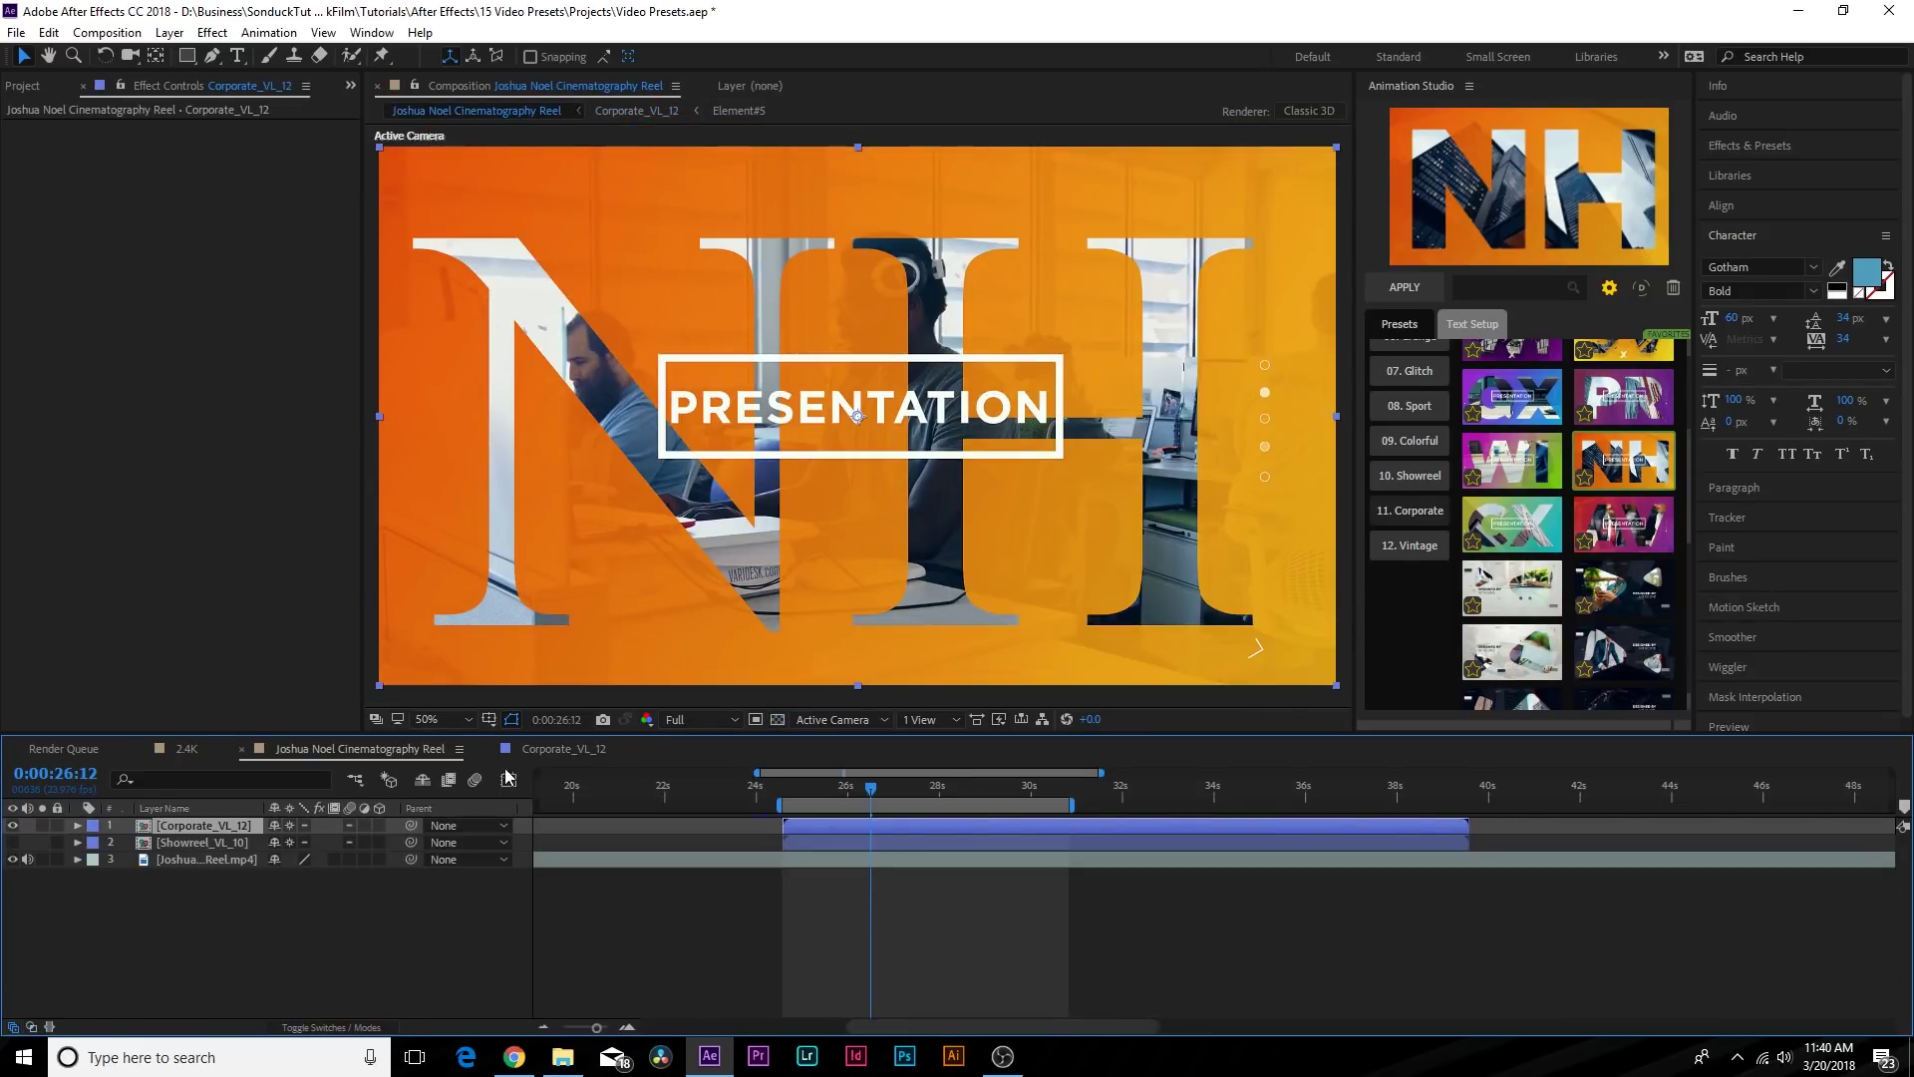
{"action": "left_click", "coordinate": [557, 749]}
{"action": "left_click", "coordinate": [206, 919]}
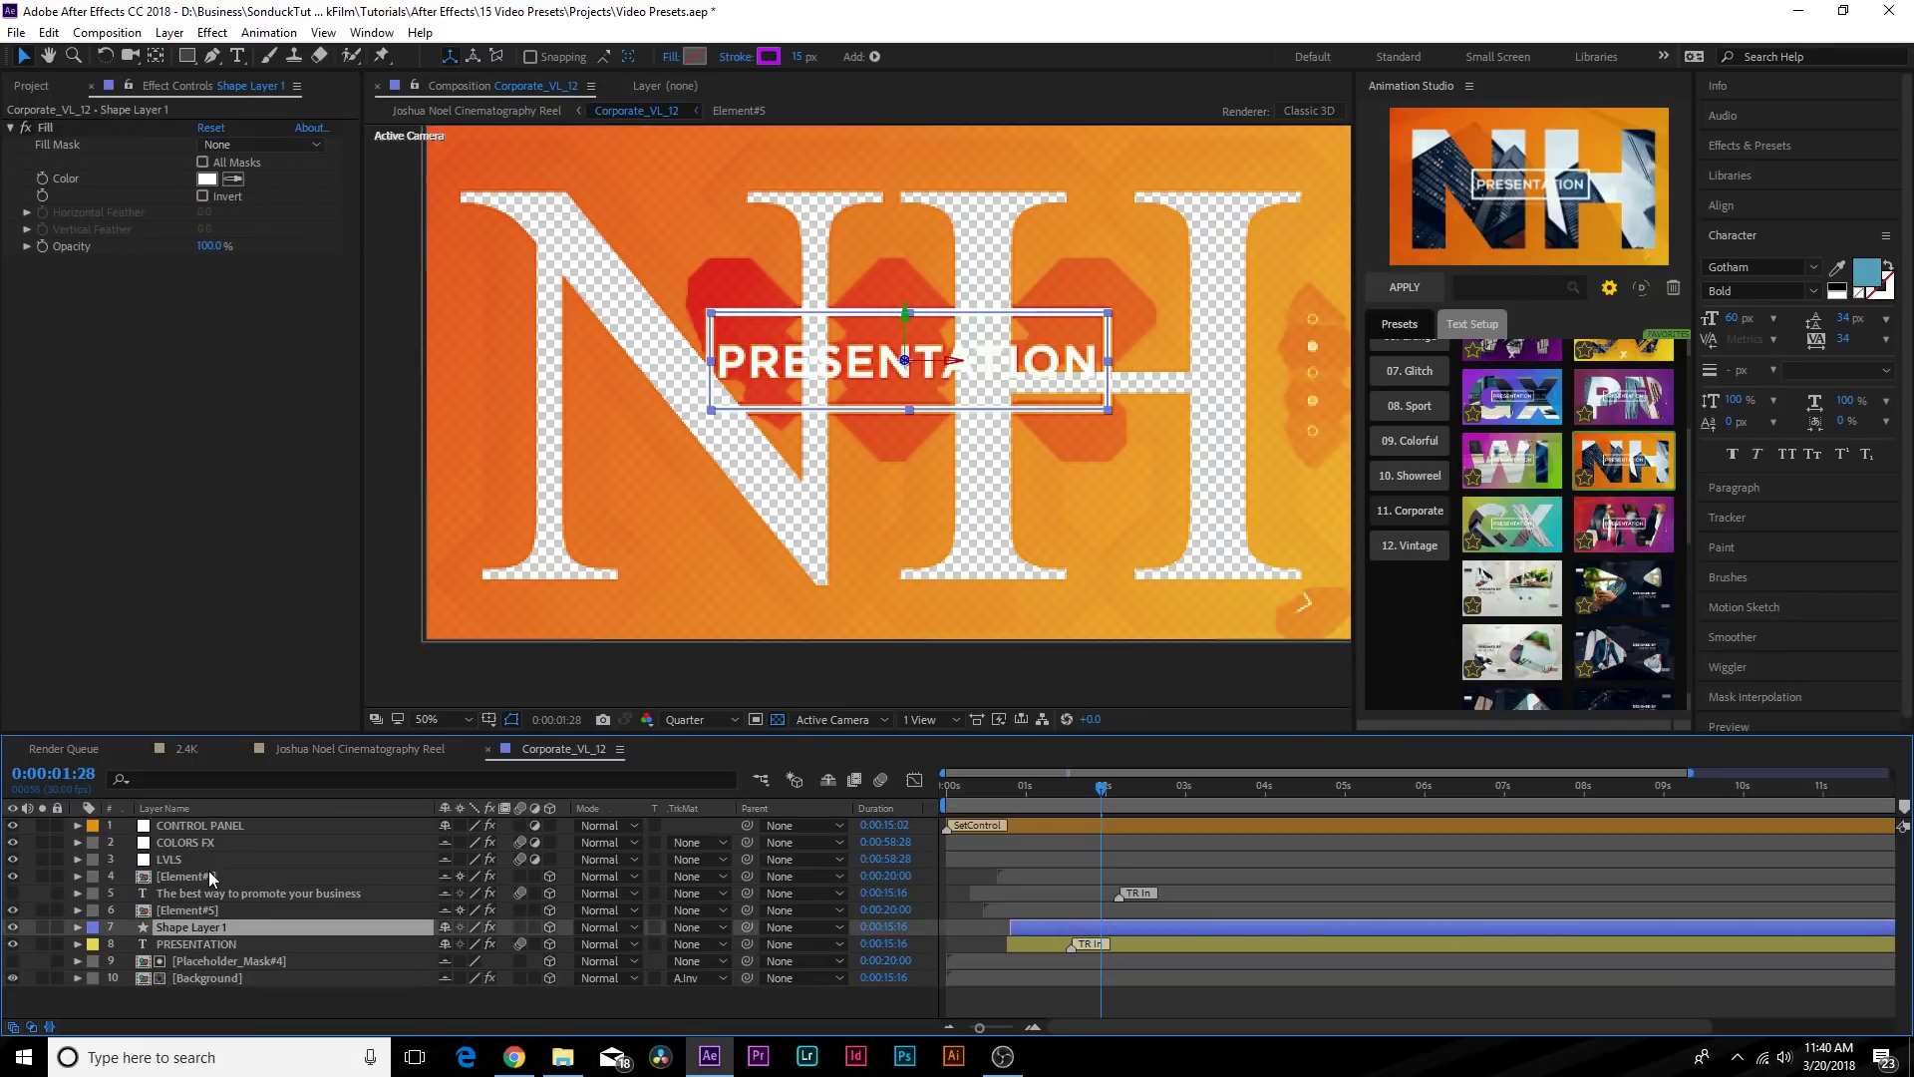
{"action": "left_click", "coordinate": [199, 826]}
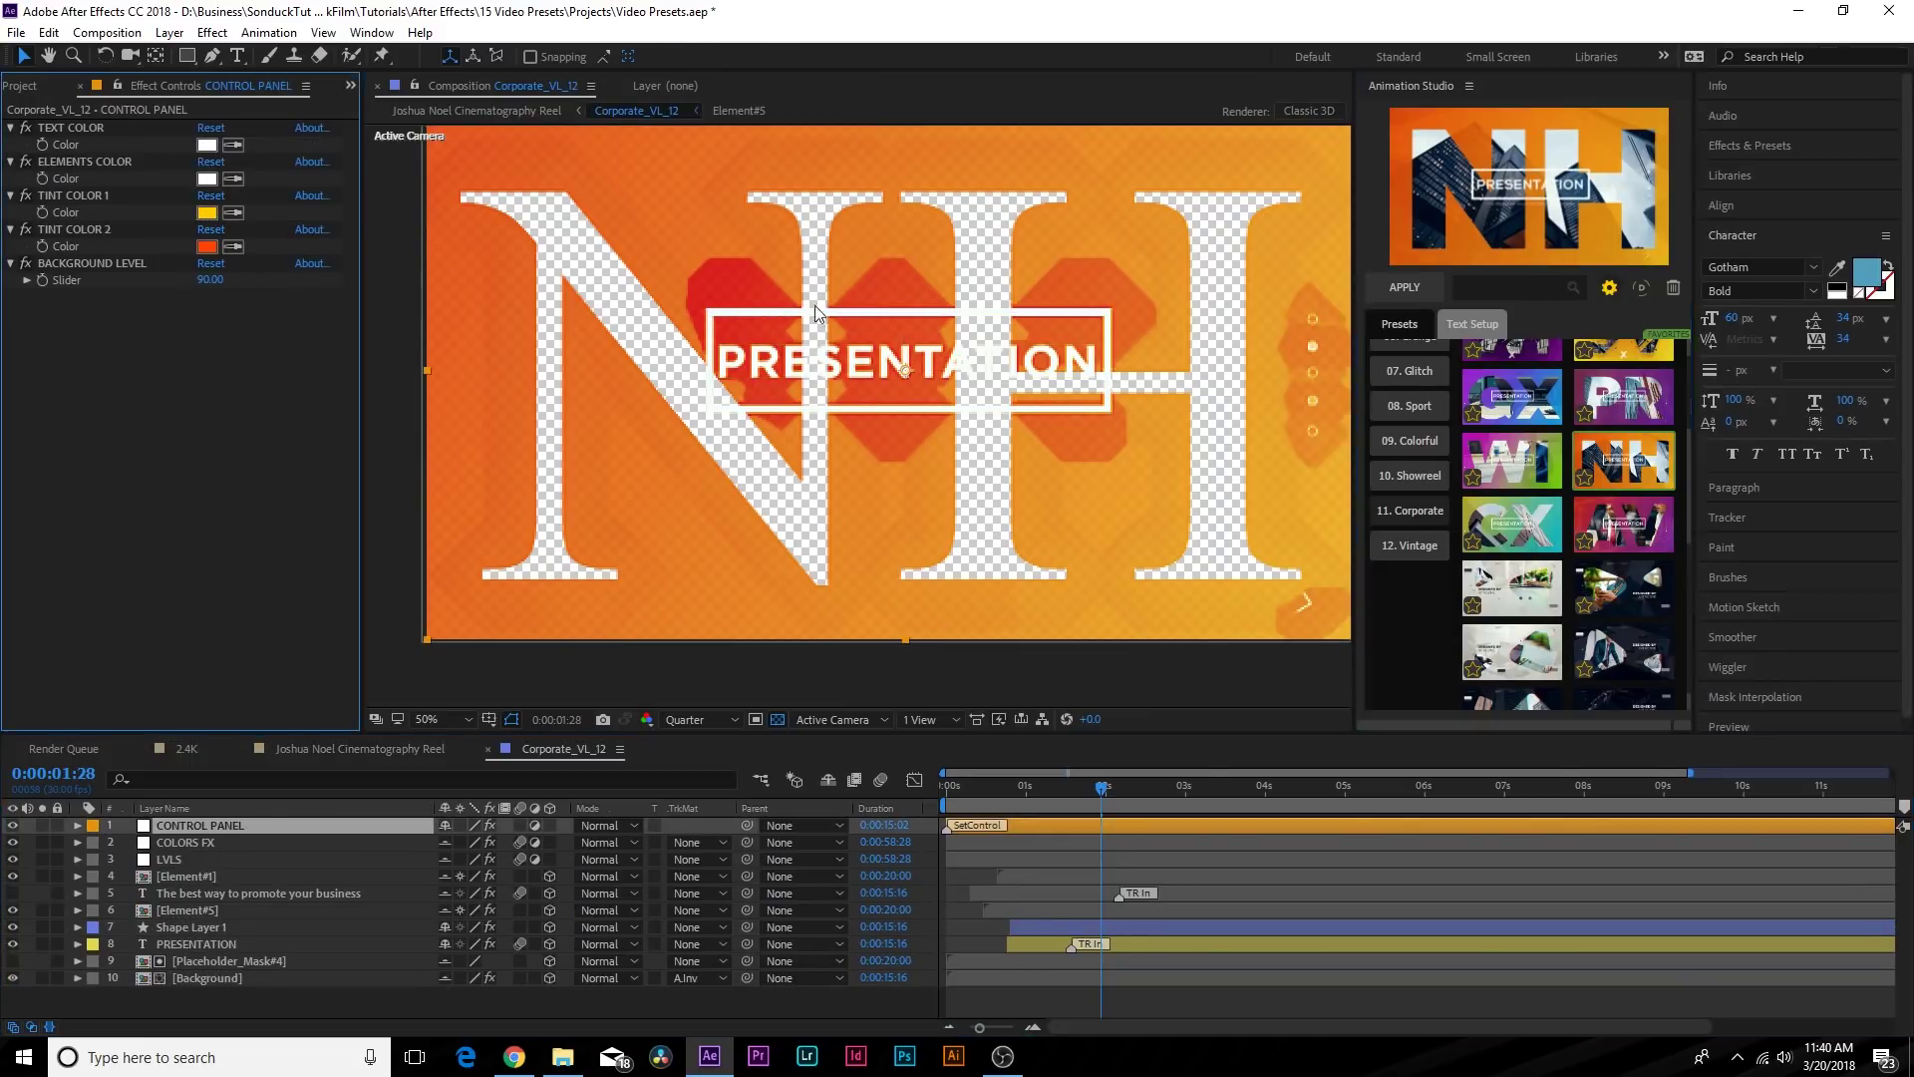
Set Tint Color 1 to purple A200FF and Tint Color 2 to green 00FF72.
{"action": "left_click", "coordinate": [206, 212]}
{"action": "left_click", "coordinate": [356, 399]}
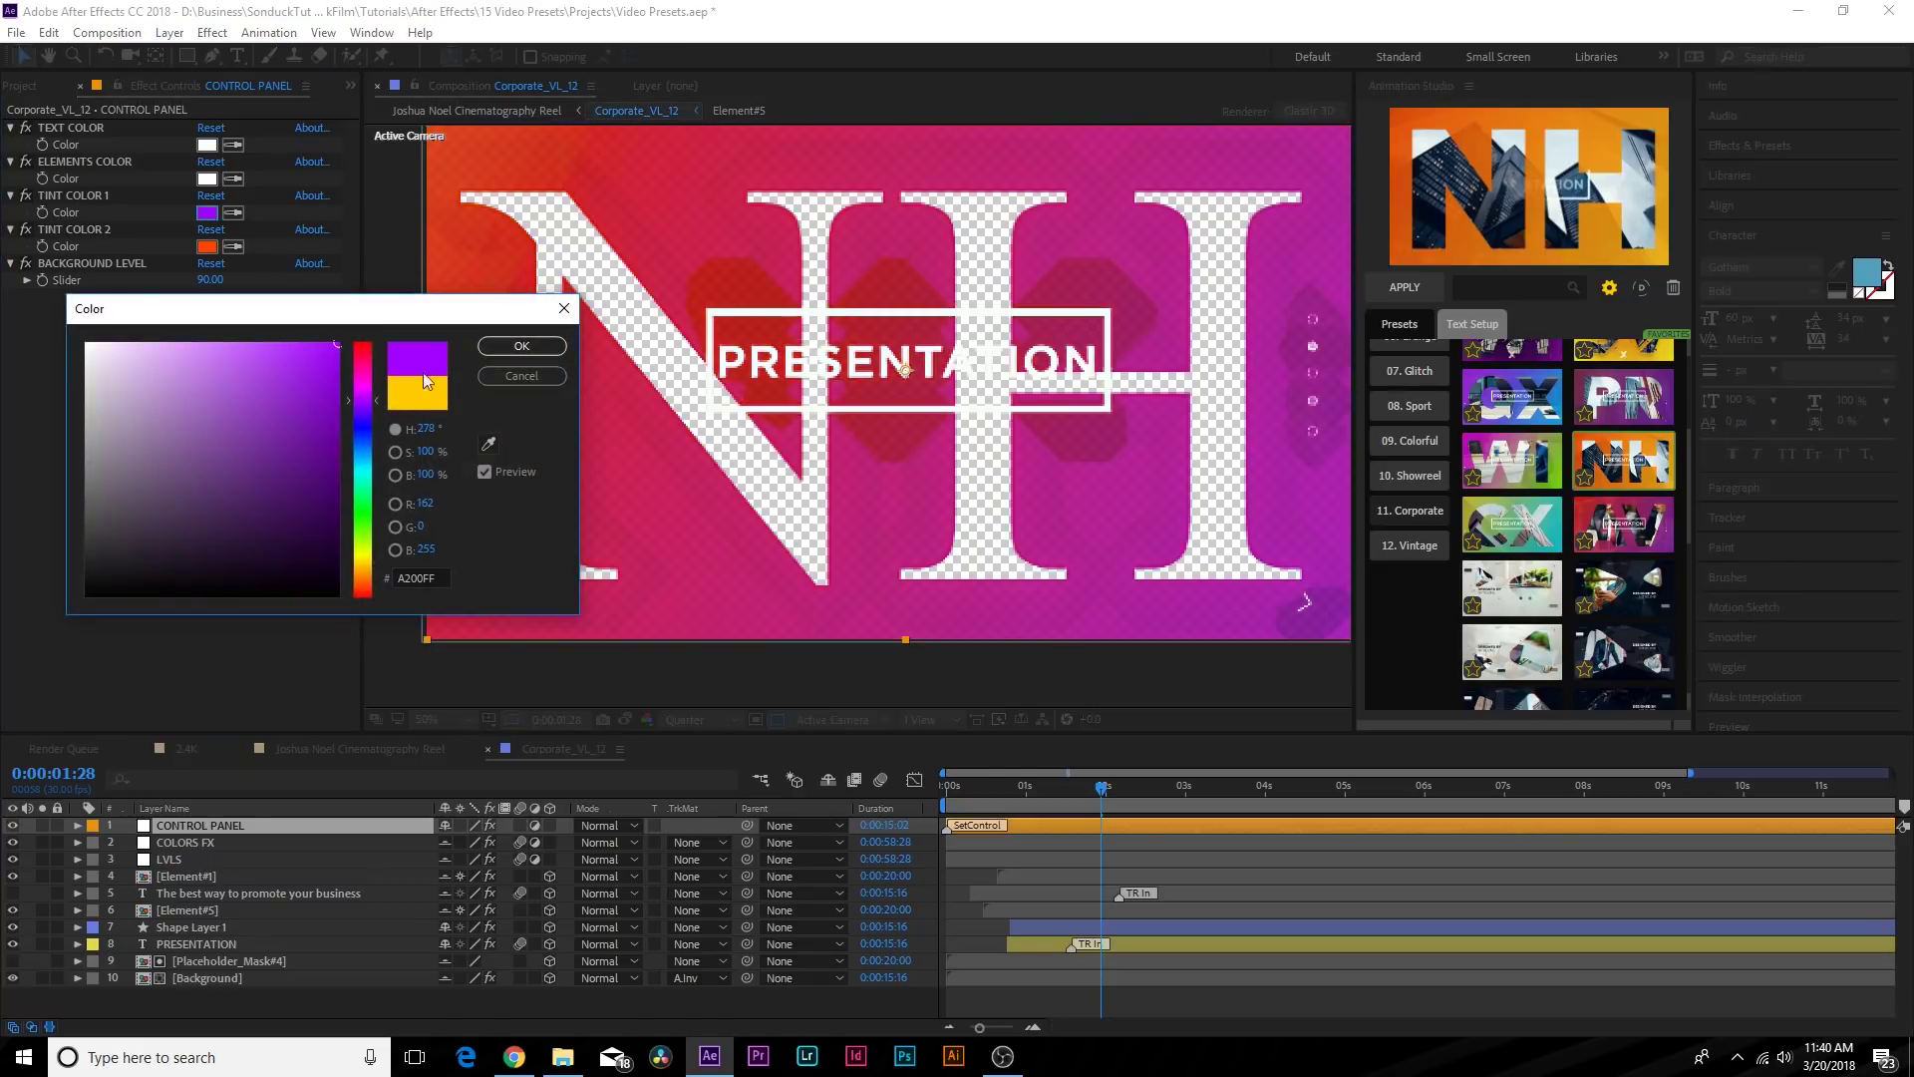
{"action": "left_click", "coordinate": [521, 345]}
{"action": "left_click", "coordinate": [206, 246]}
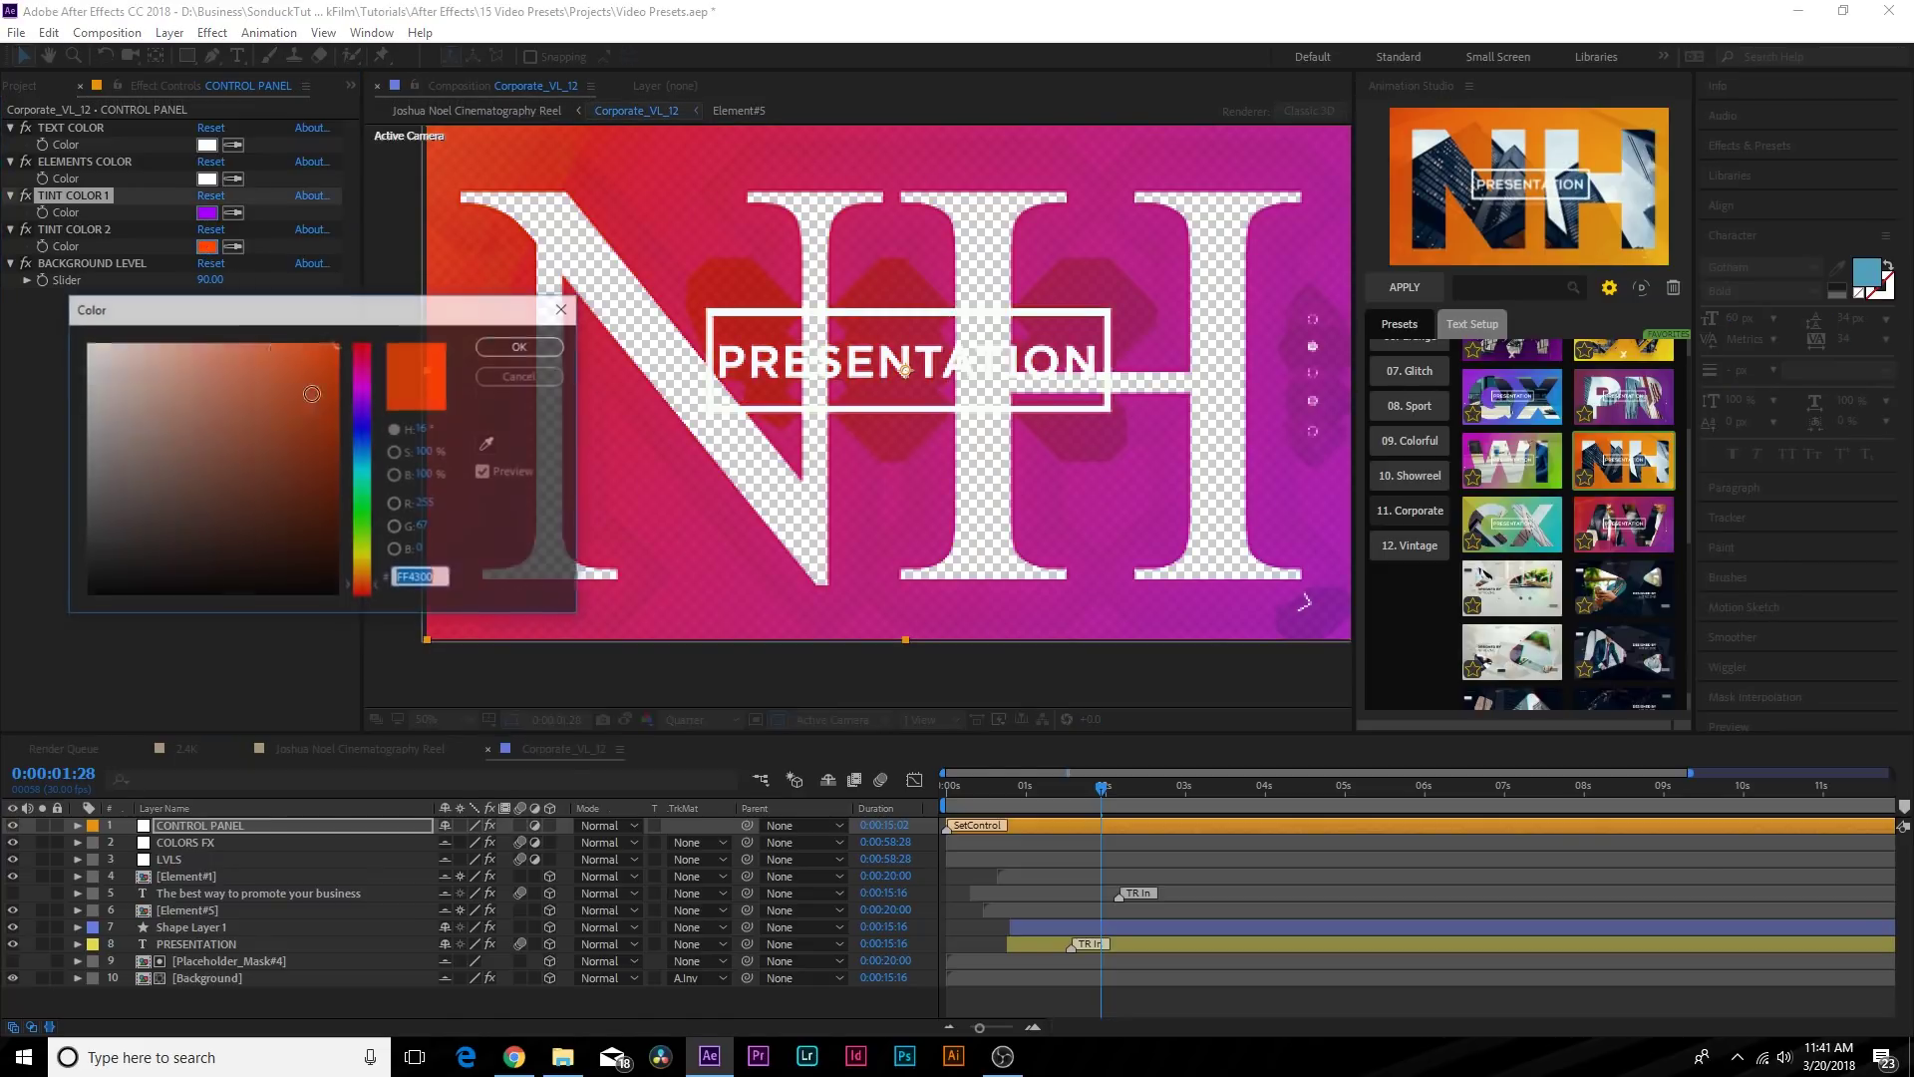
{"action": "left_click", "coordinate": [364, 434]}
{"action": "left_click_drag", "start_coordinate": [364, 436], "coordinate": [364, 498]}
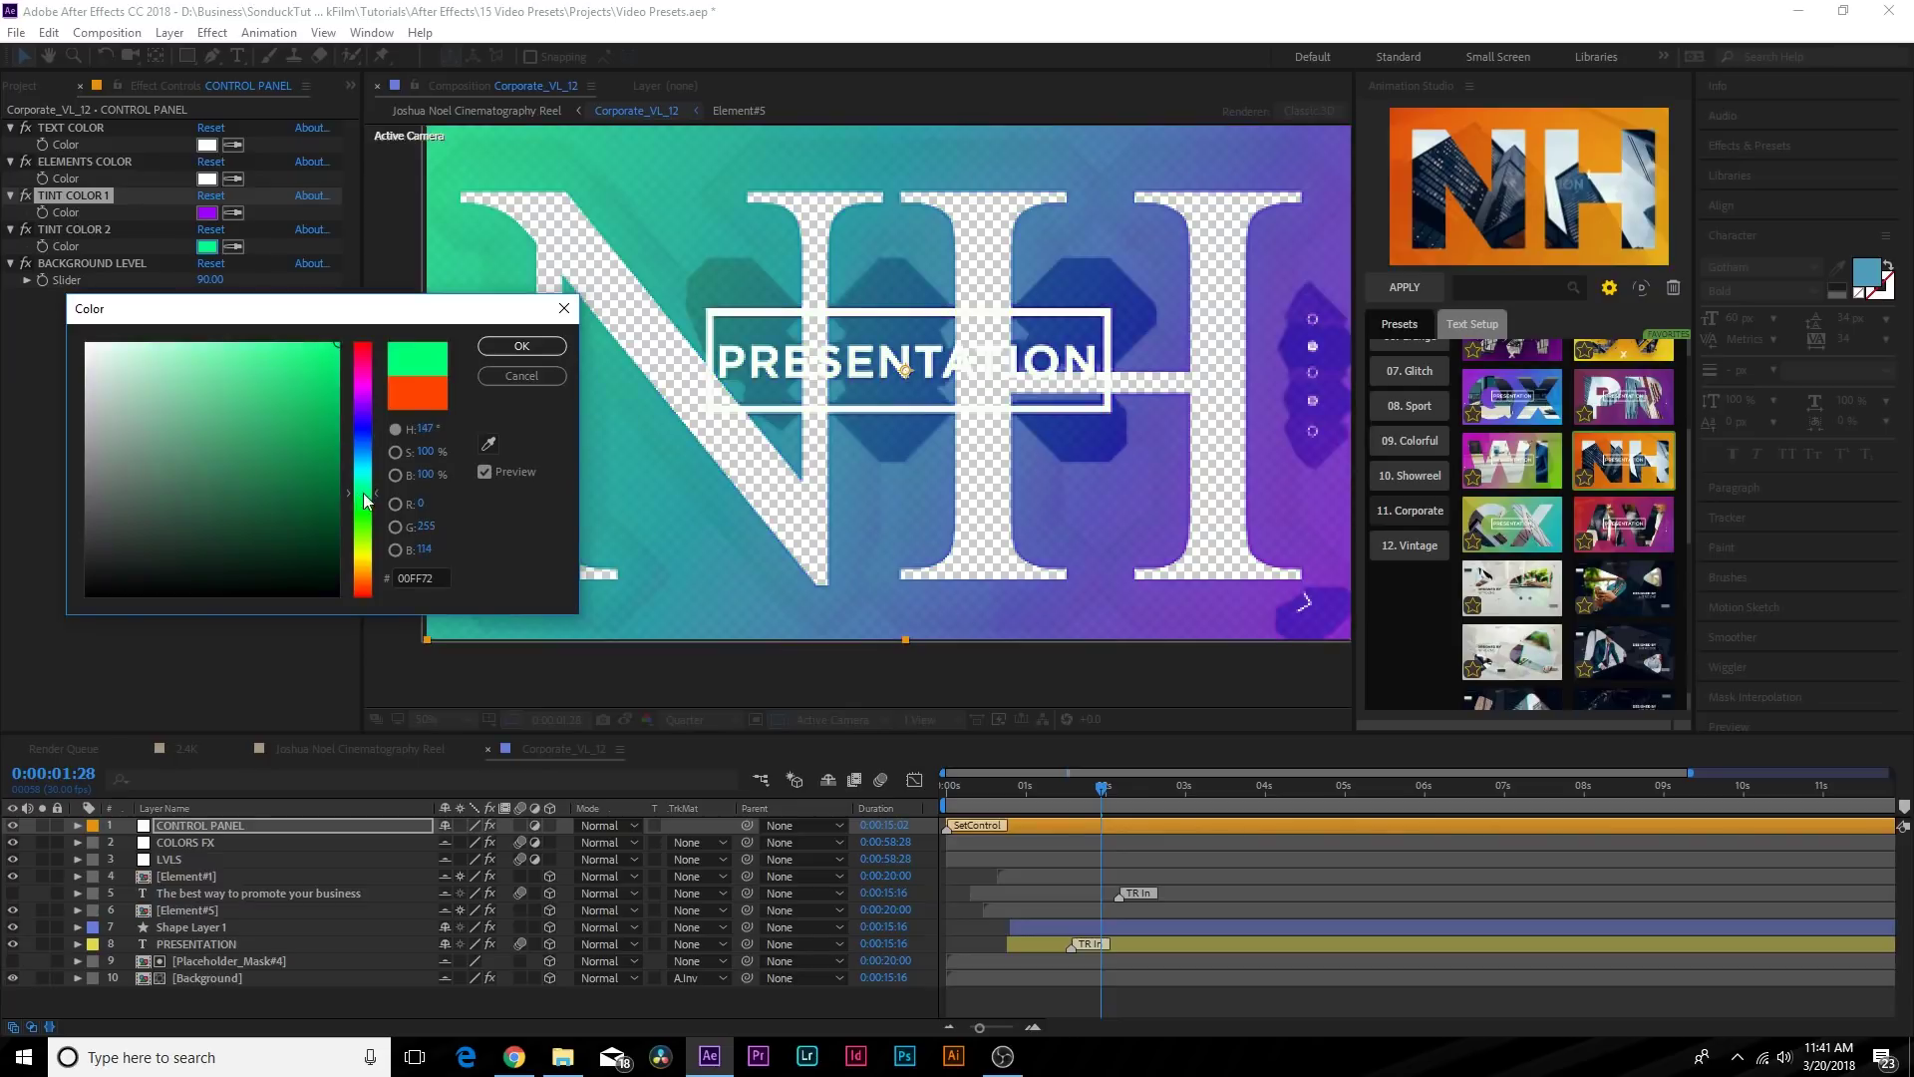
{"action": "left_click", "coordinate": [514, 346]}
{"action": "left_click", "coordinate": [336, 751]}
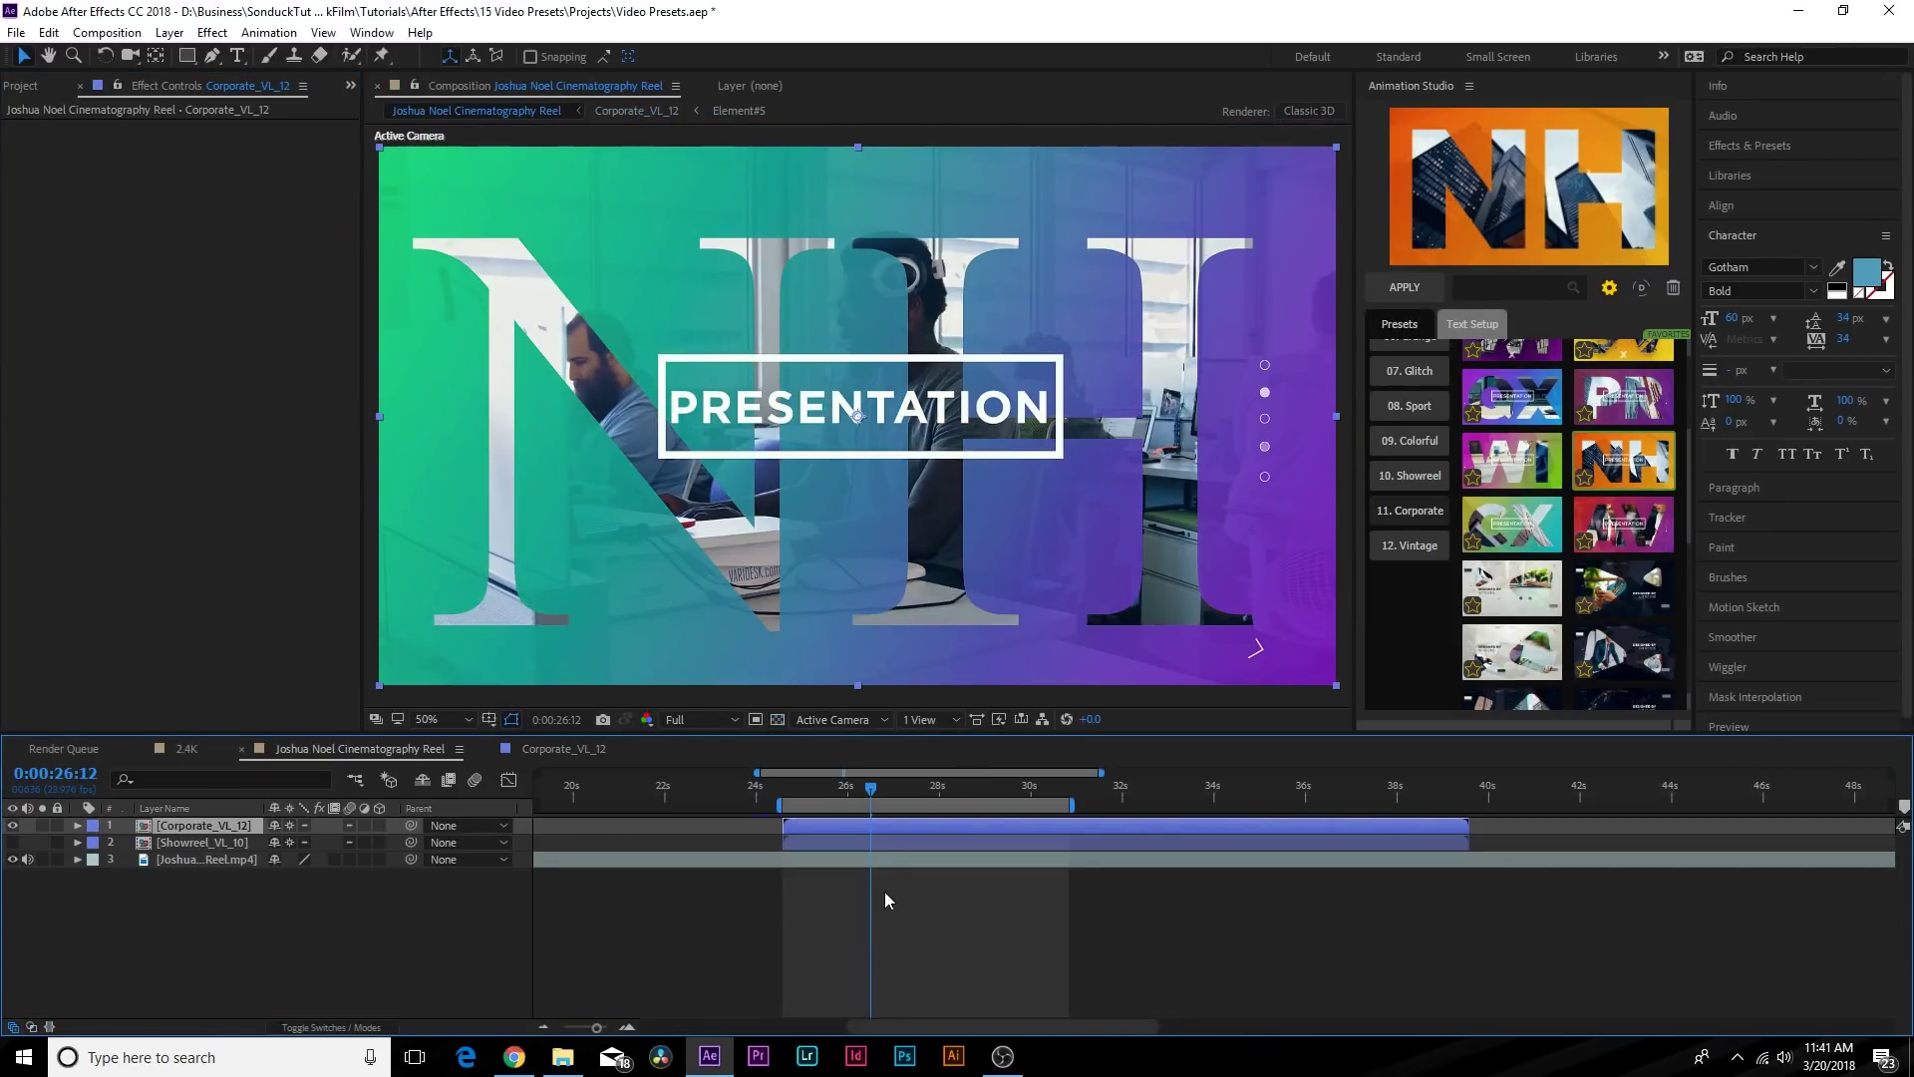
Play the reel from just before its new green-to-purple title, then switch to the 2.4K comp.
{"action": "left_click", "coordinate": [795, 794]}
{"action": "key", "text": "space"}
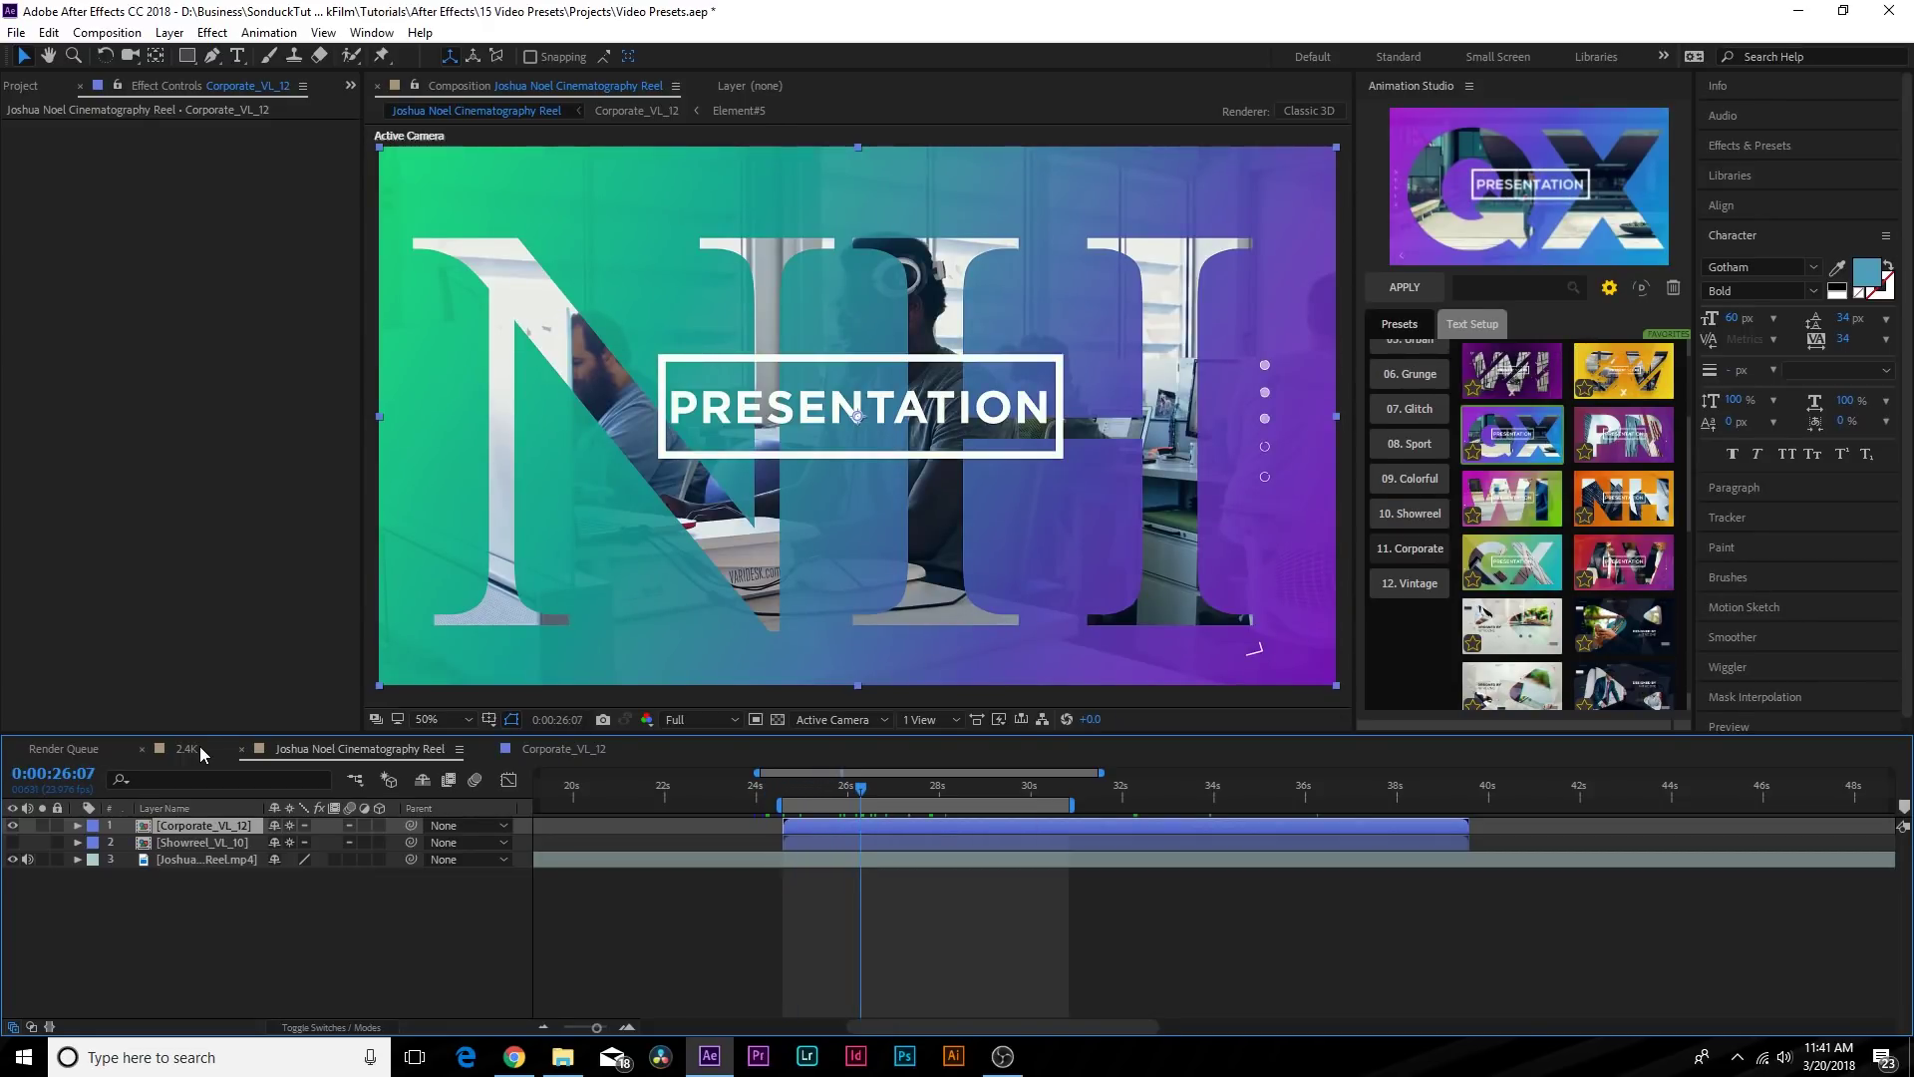
{"action": "left_click", "coordinate": [200, 748]}
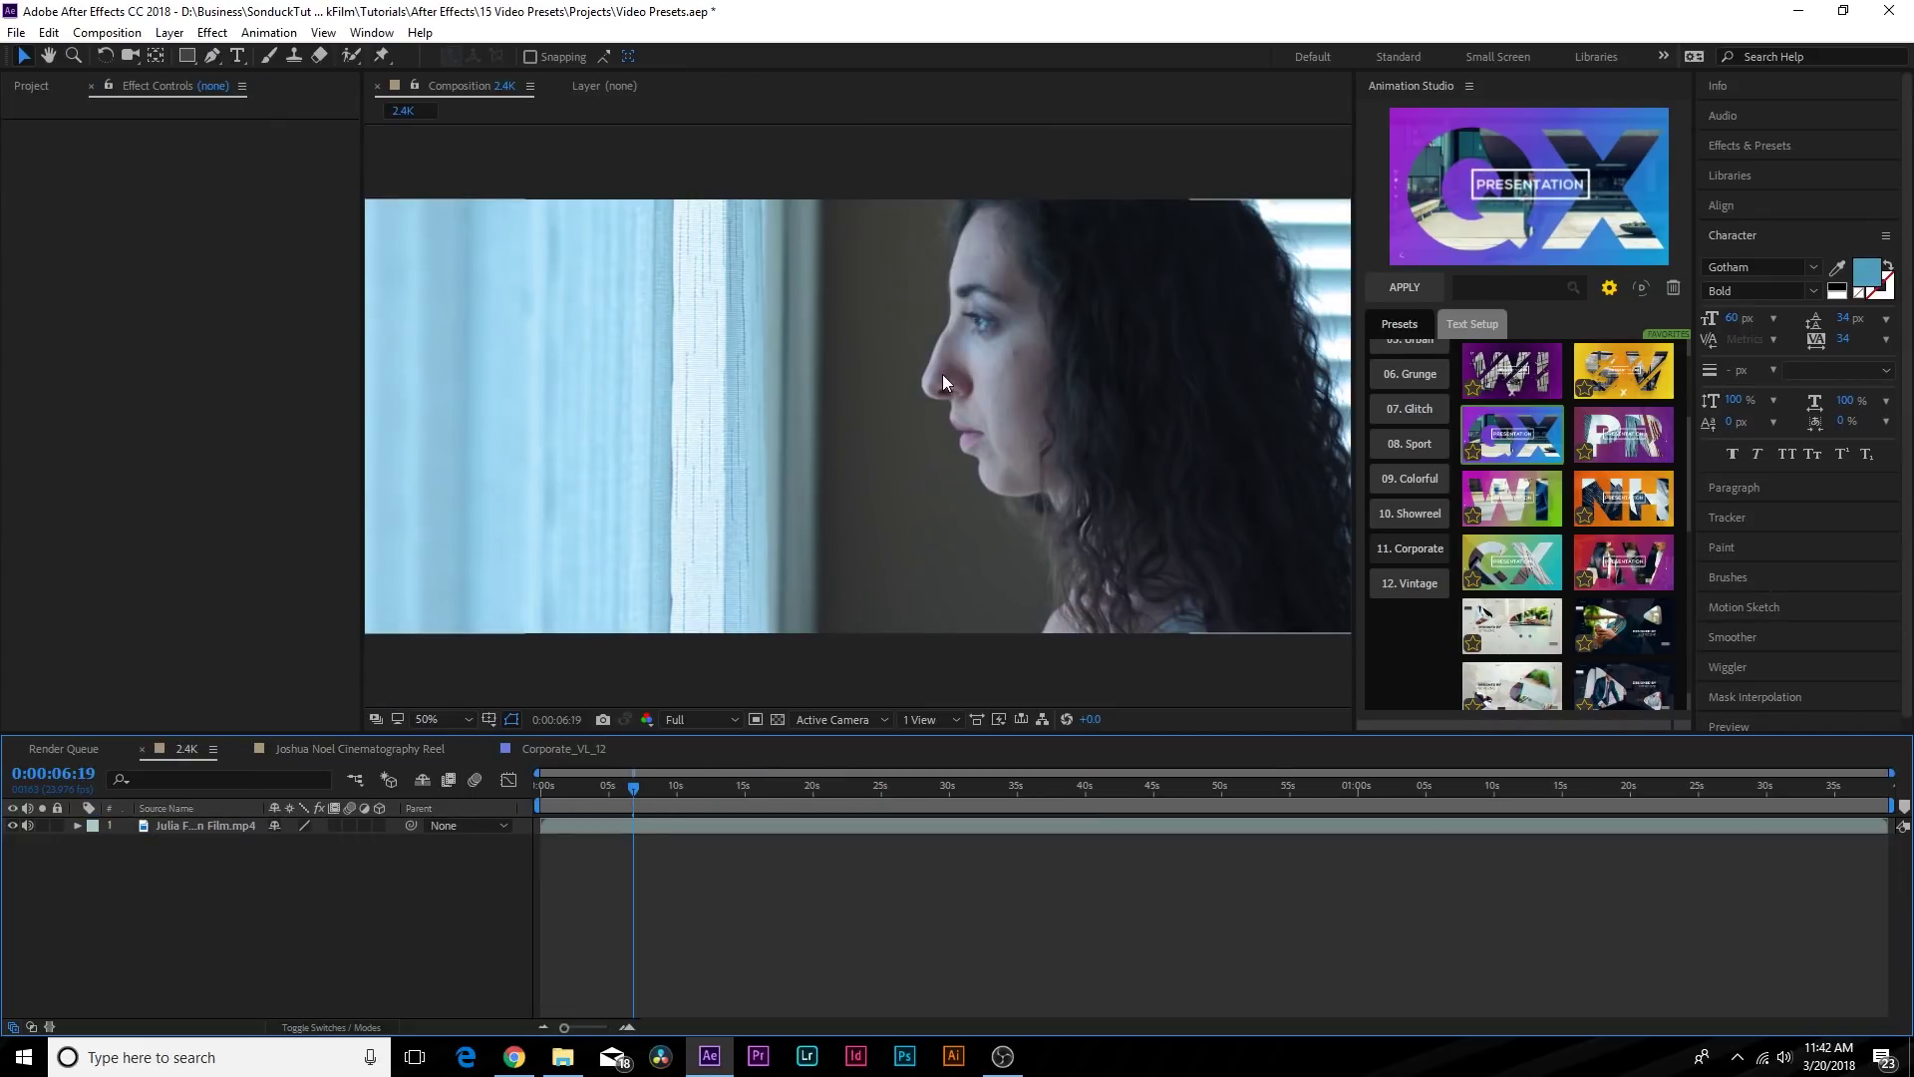
{"action": "left_click", "coordinate": [316, 749]}
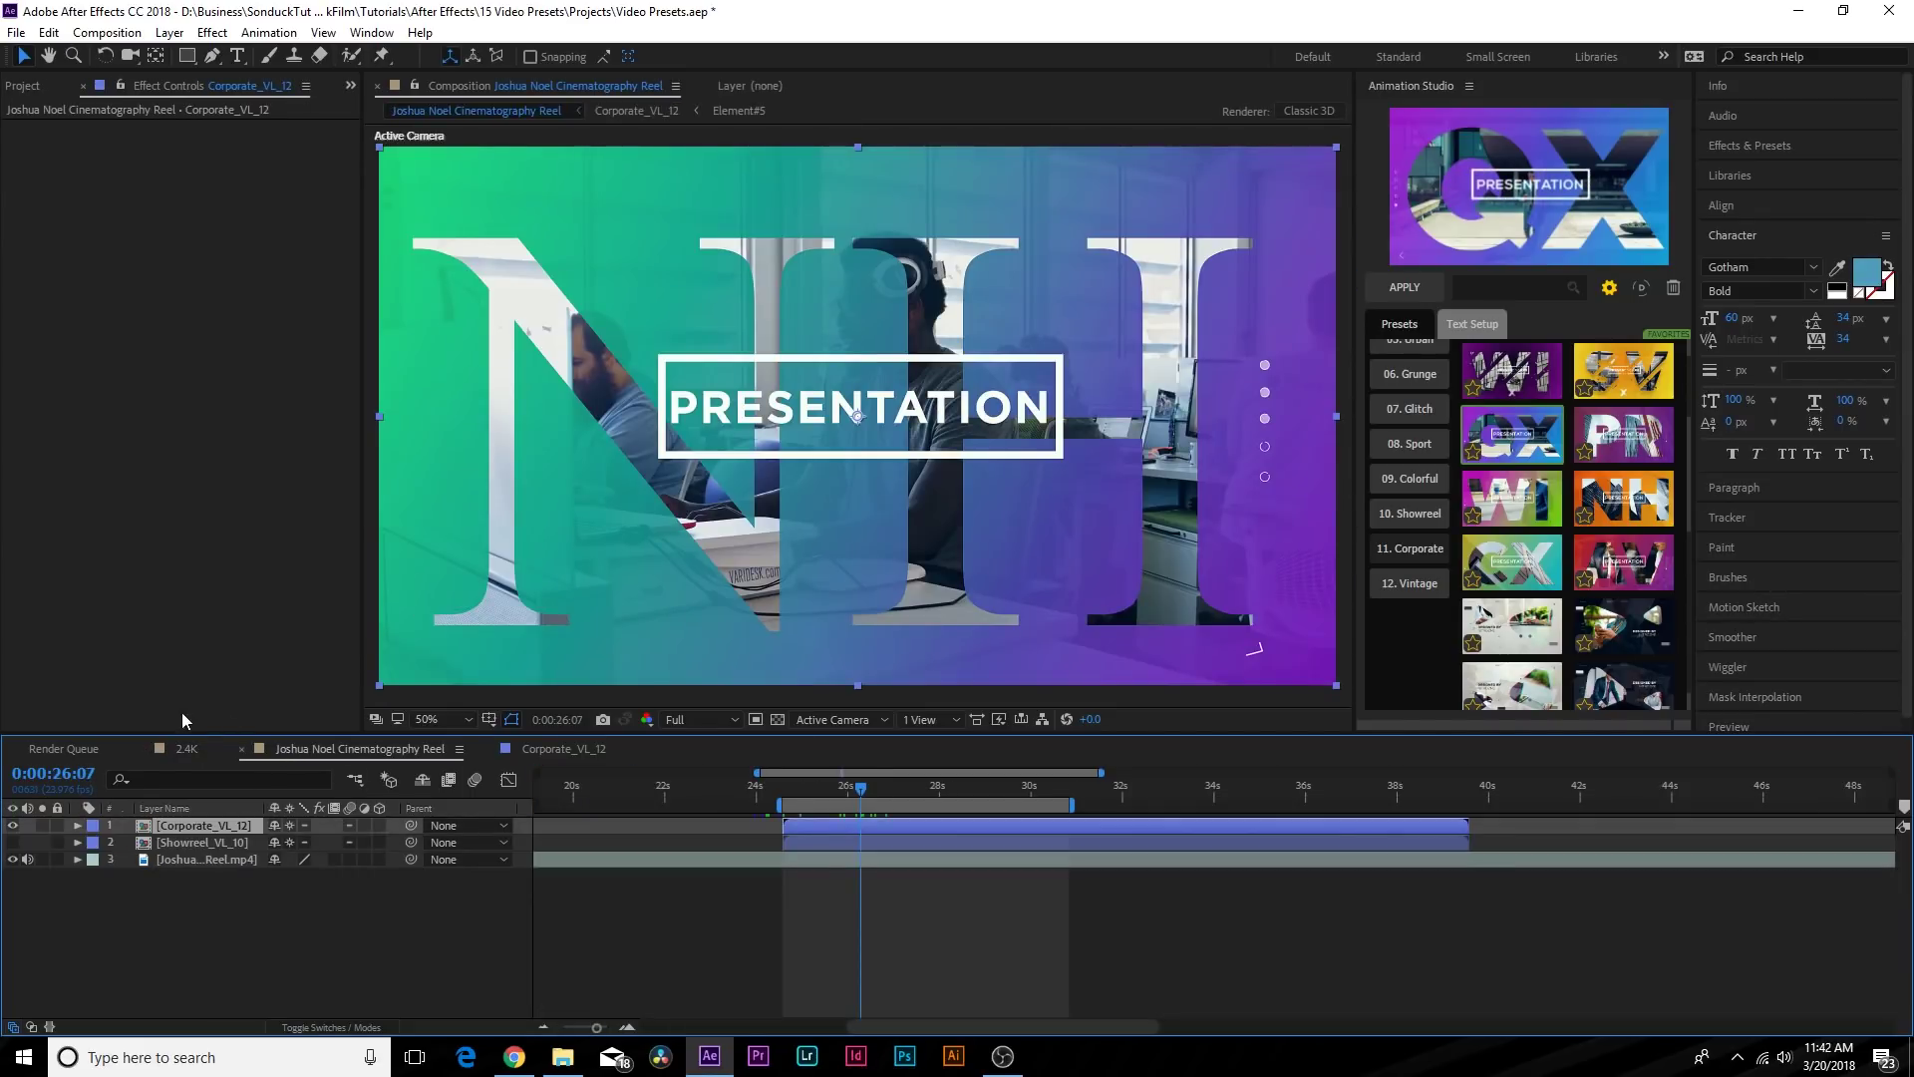
{"action": "left_click", "coordinate": [187, 750]}
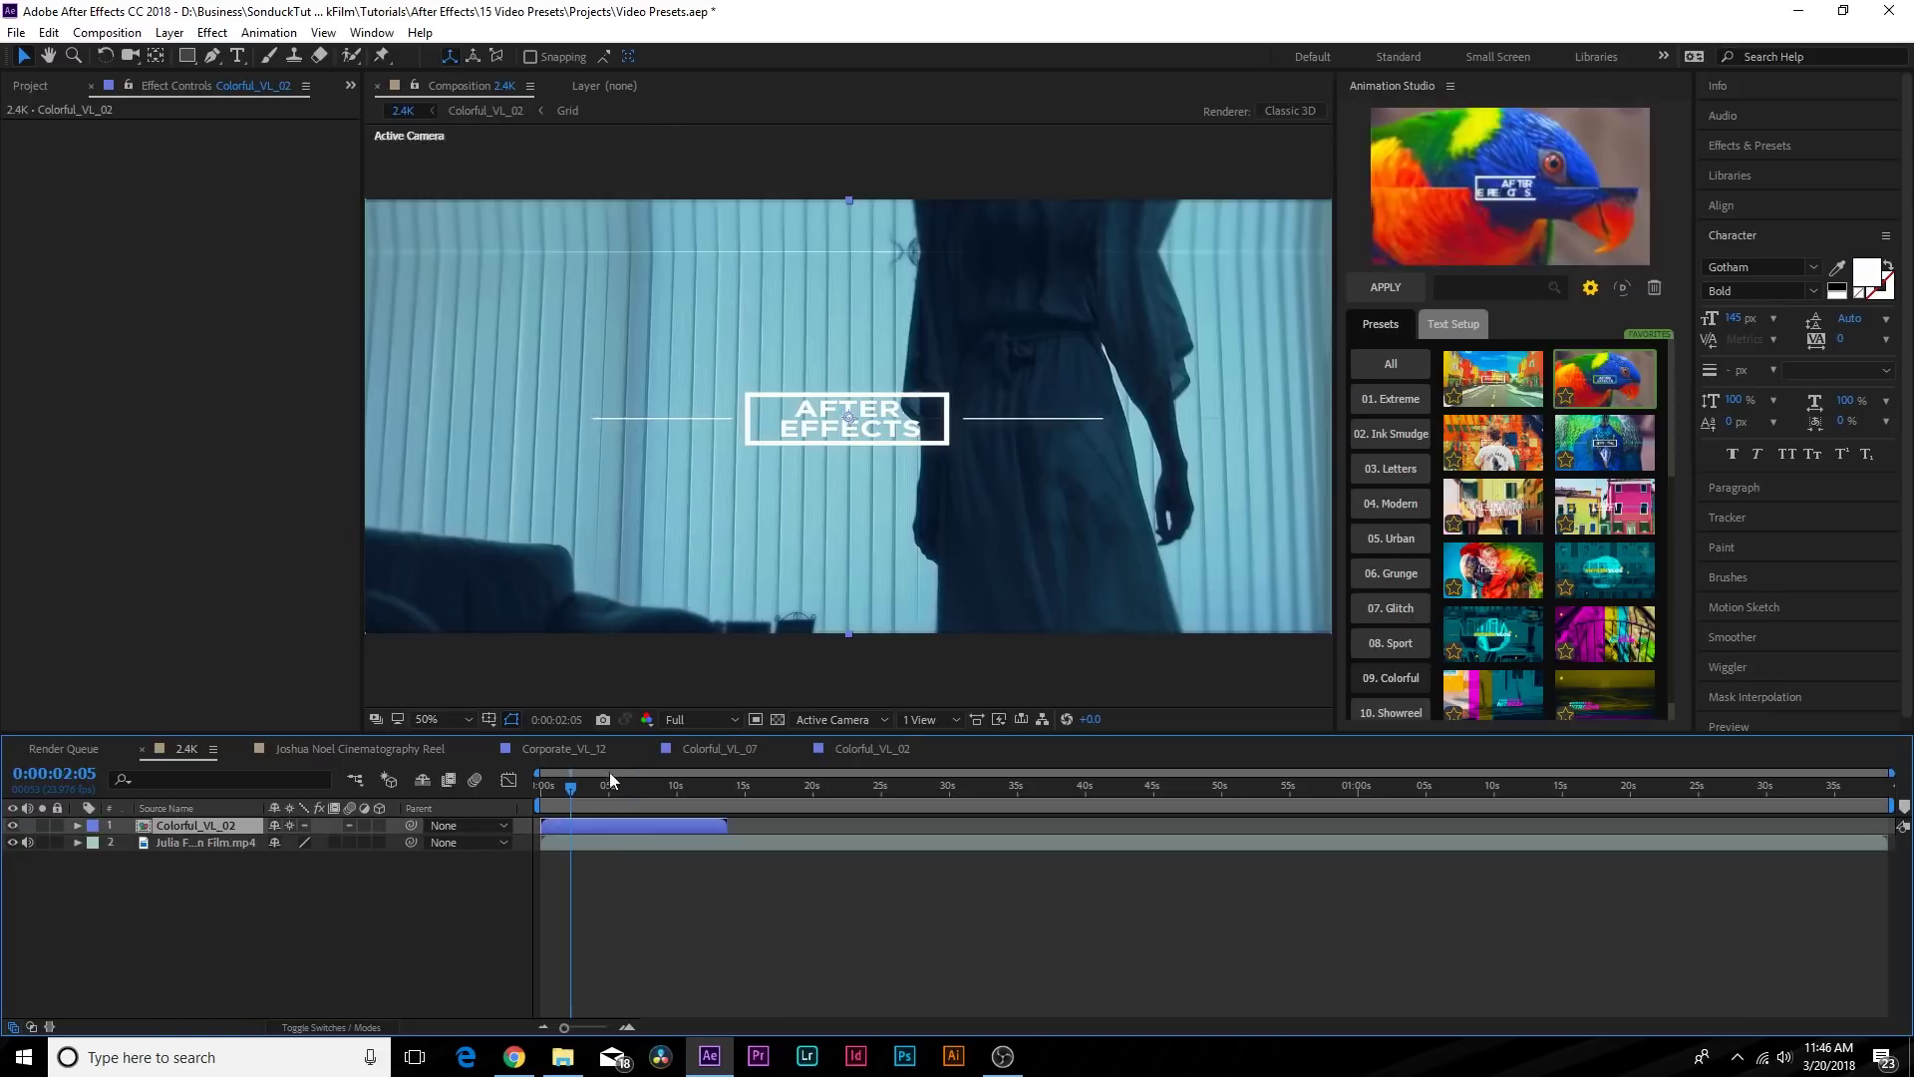
Scrub the 2.4K timeline to preview the AFTER EFFECTS title, then return to the Joshua Noel reel comp.
{"action": "left_click", "coordinate": [604, 784]}
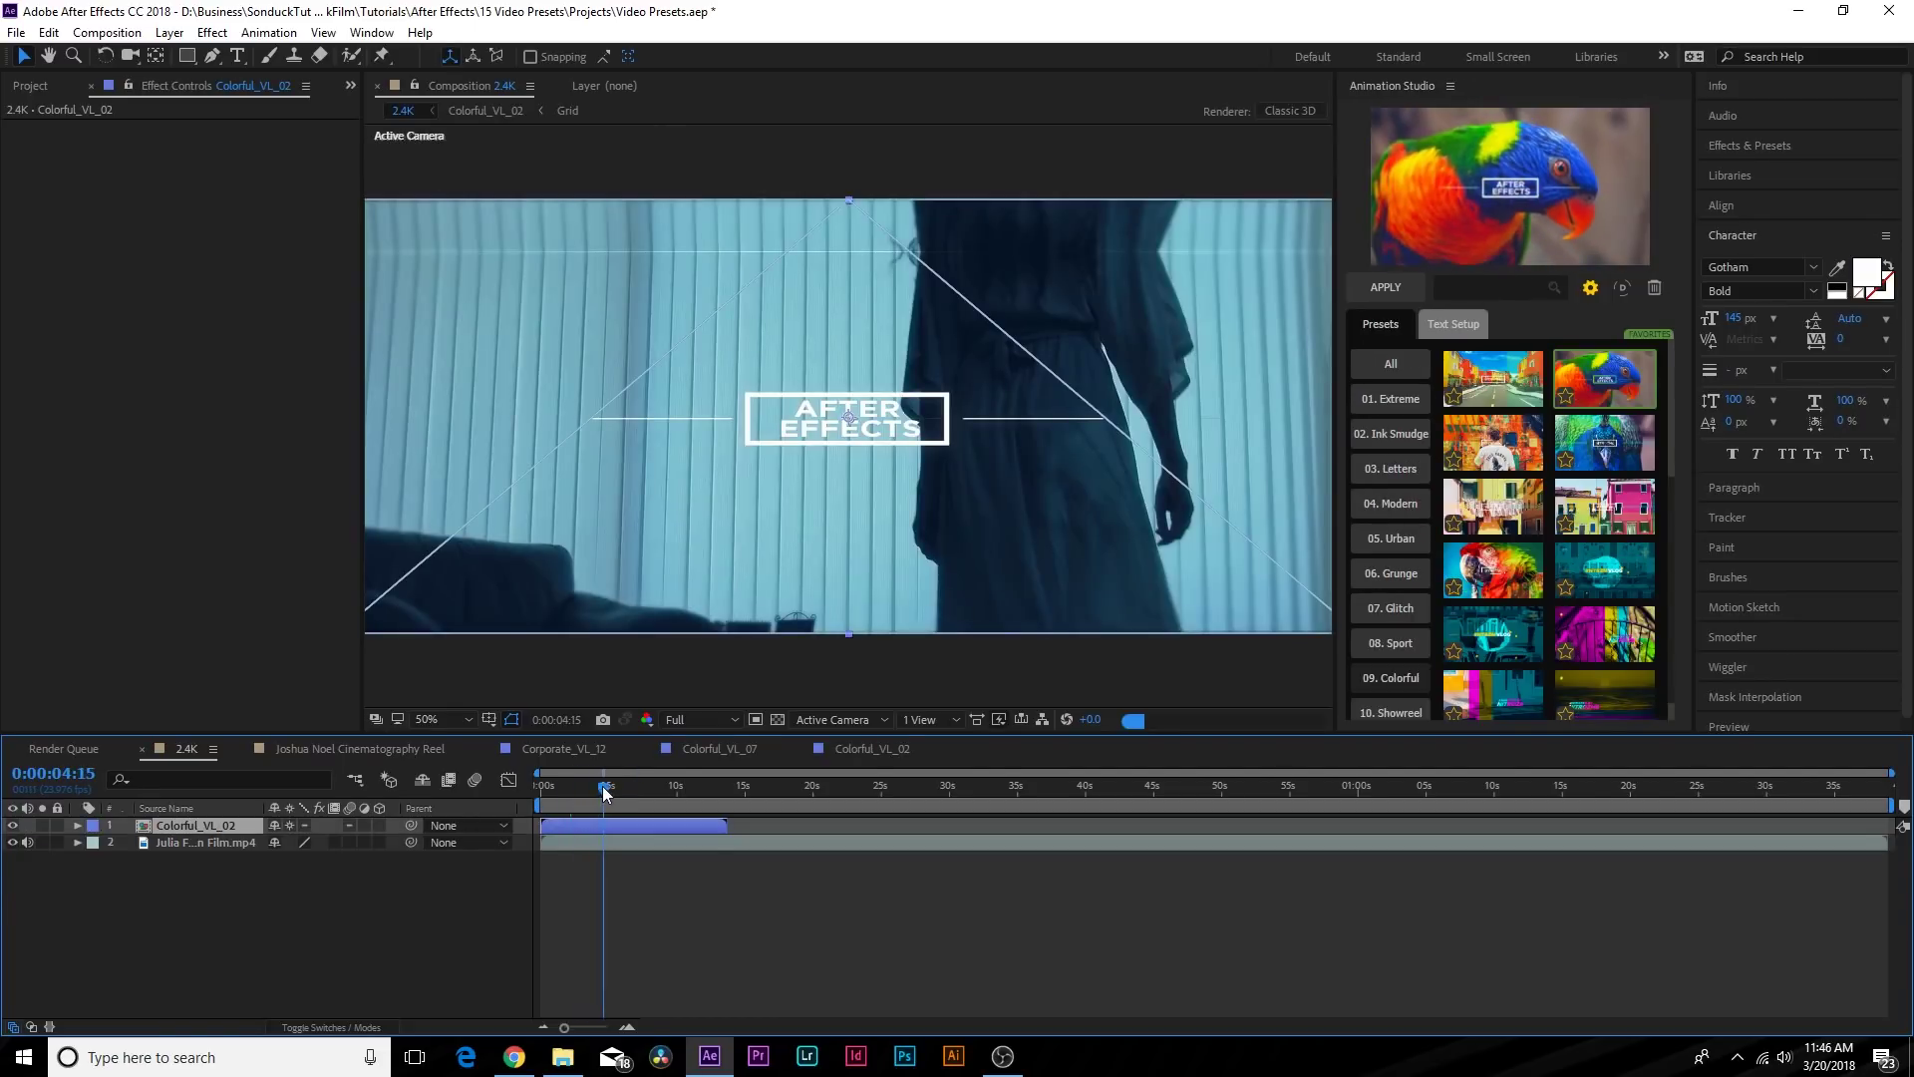
{"action": "left_click_drag", "start_coordinate": [564, 789], "coordinate": [539, 787]}
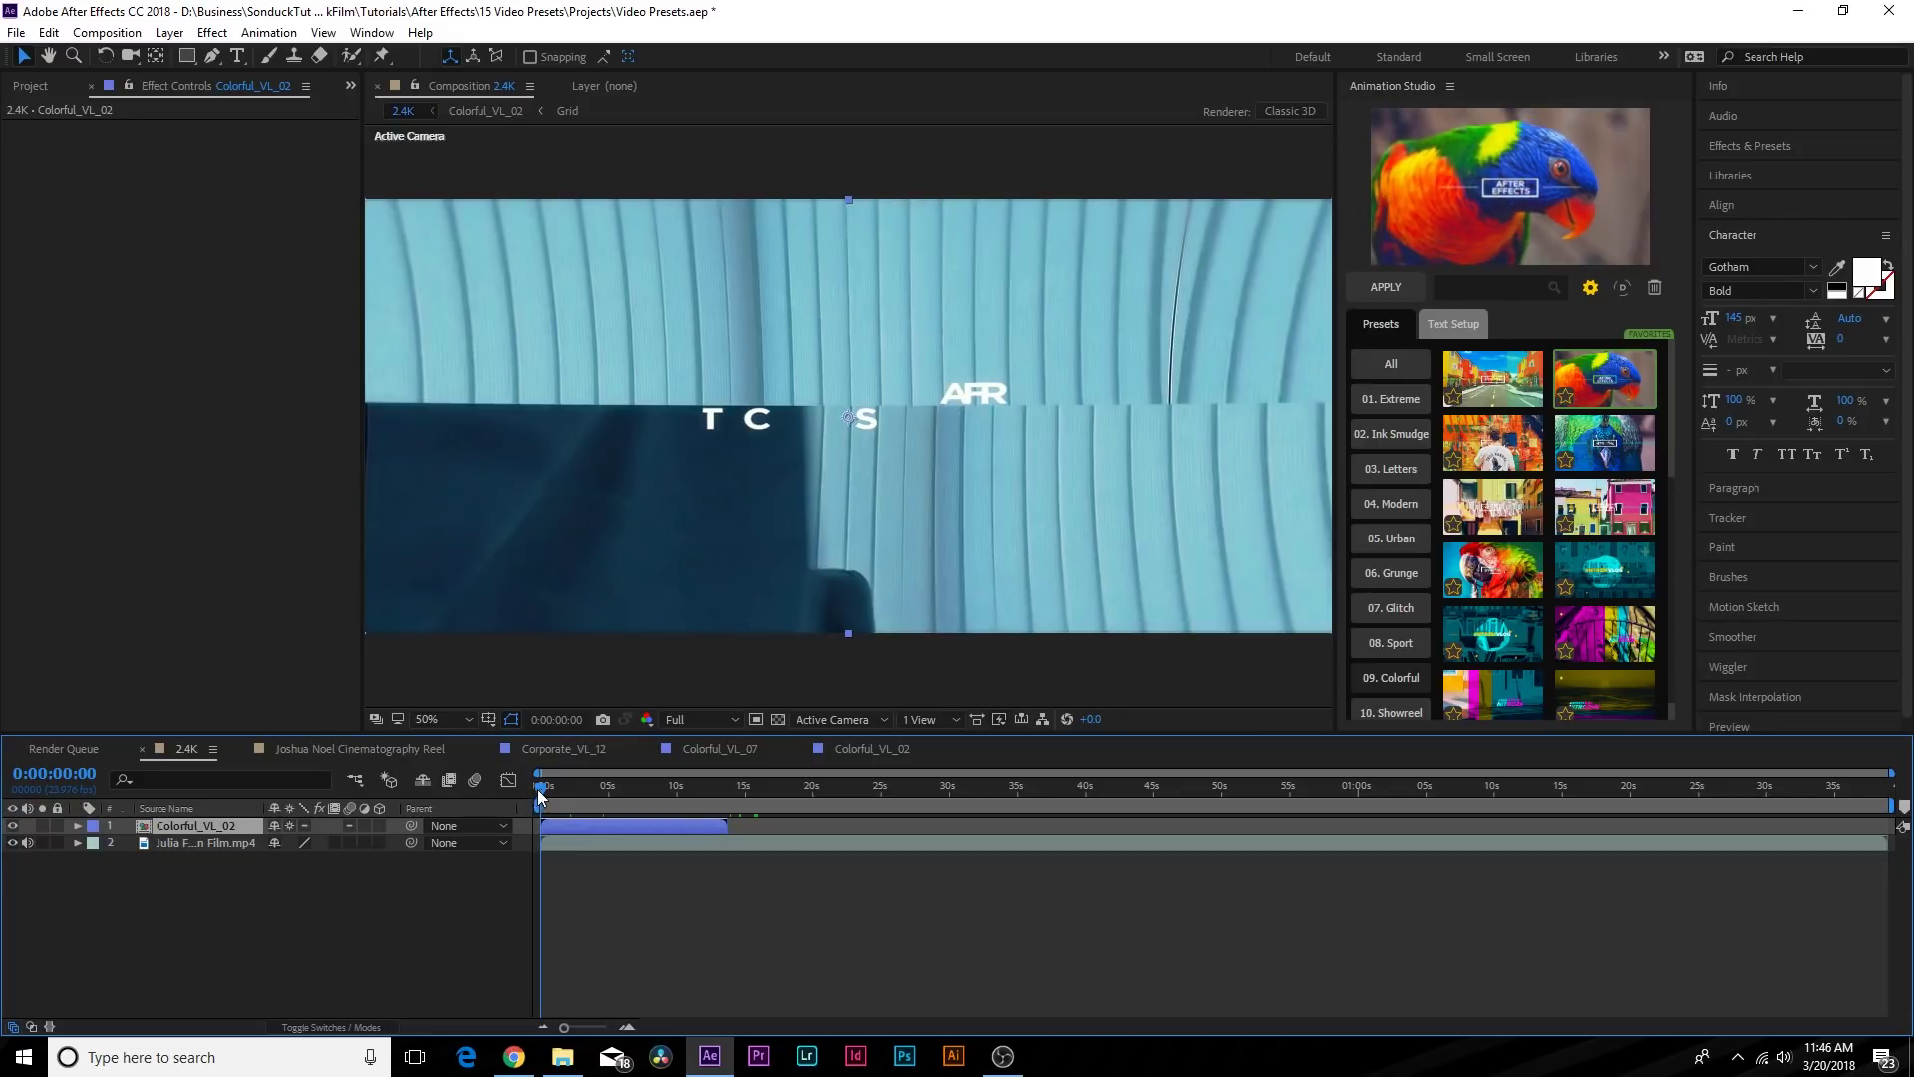
{"action": "left_click", "coordinate": [571, 791]}
{"action": "left_click_drag", "start_coordinate": [570, 791], "coordinate": [567, 787]}
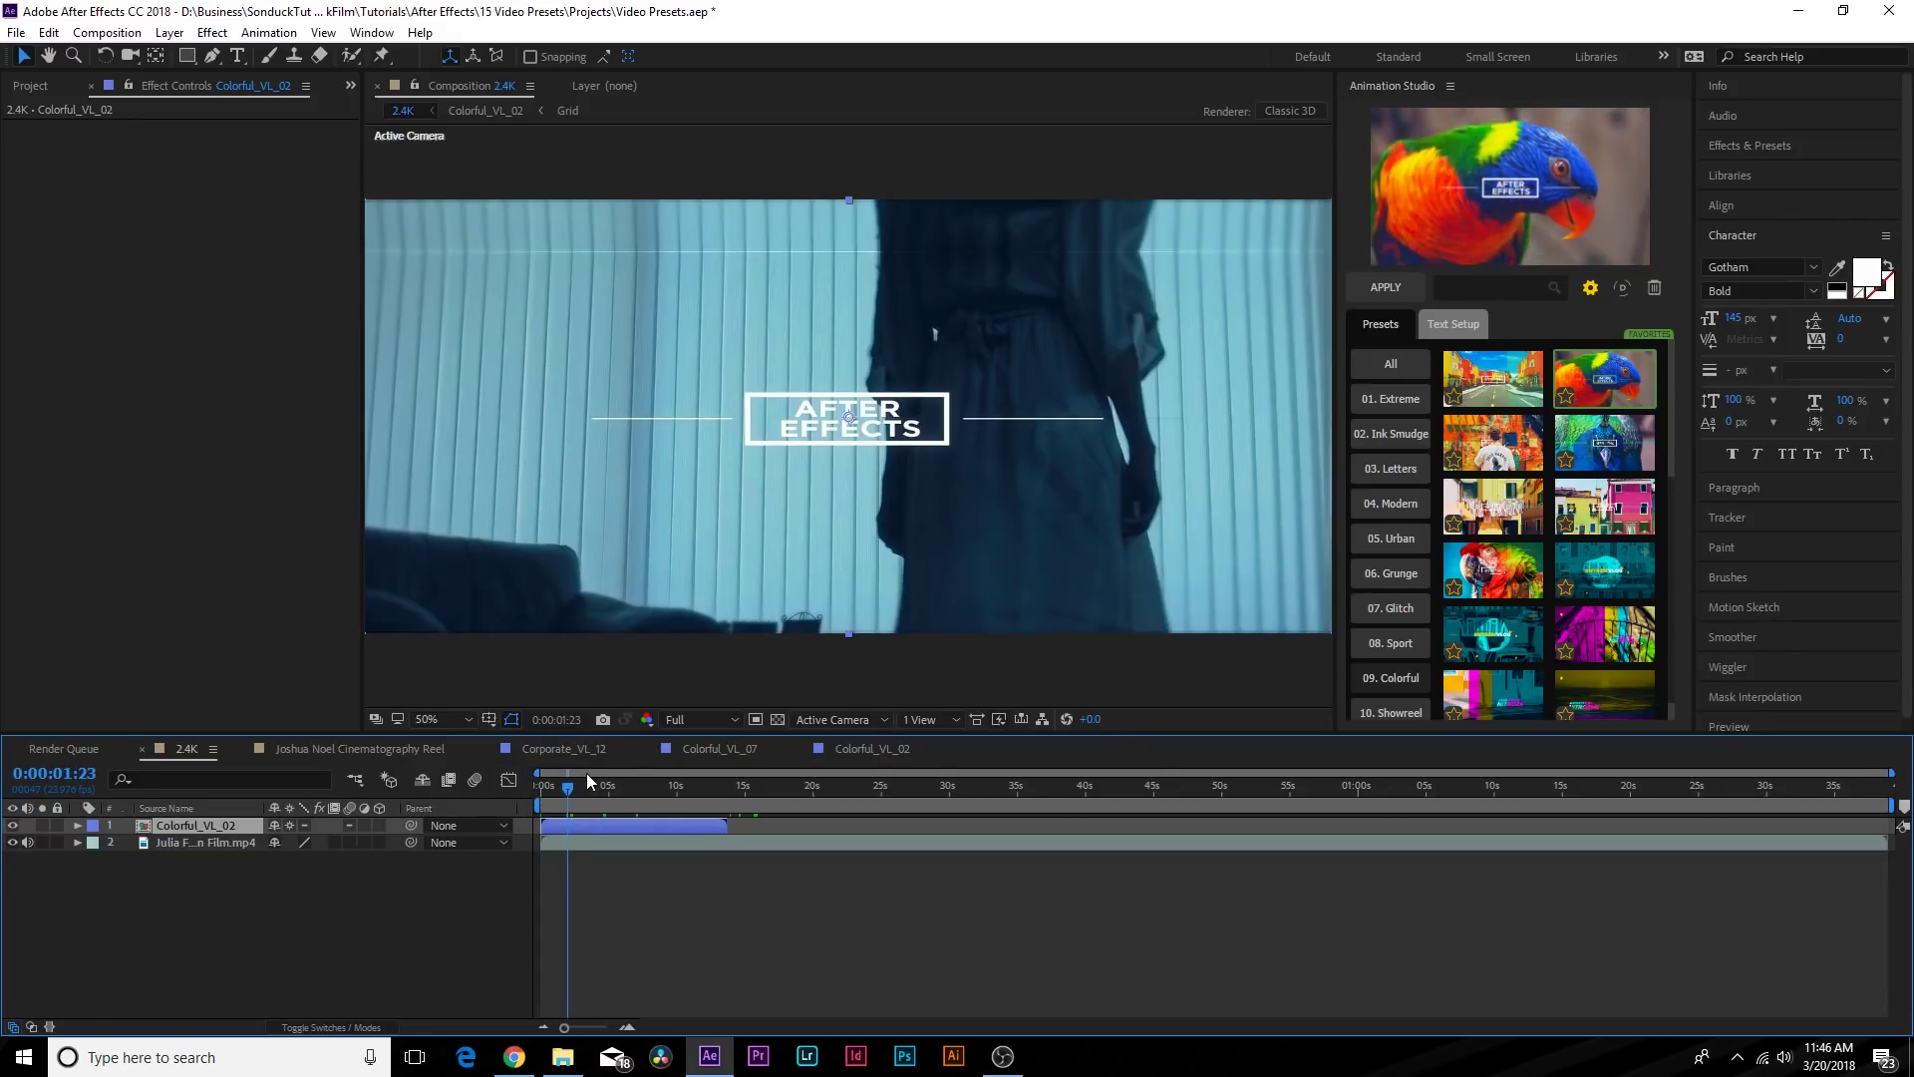
{"action": "left_click", "coordinate": [601, 787]}
{"action": "left_click", "coordinate": [385, 748]}
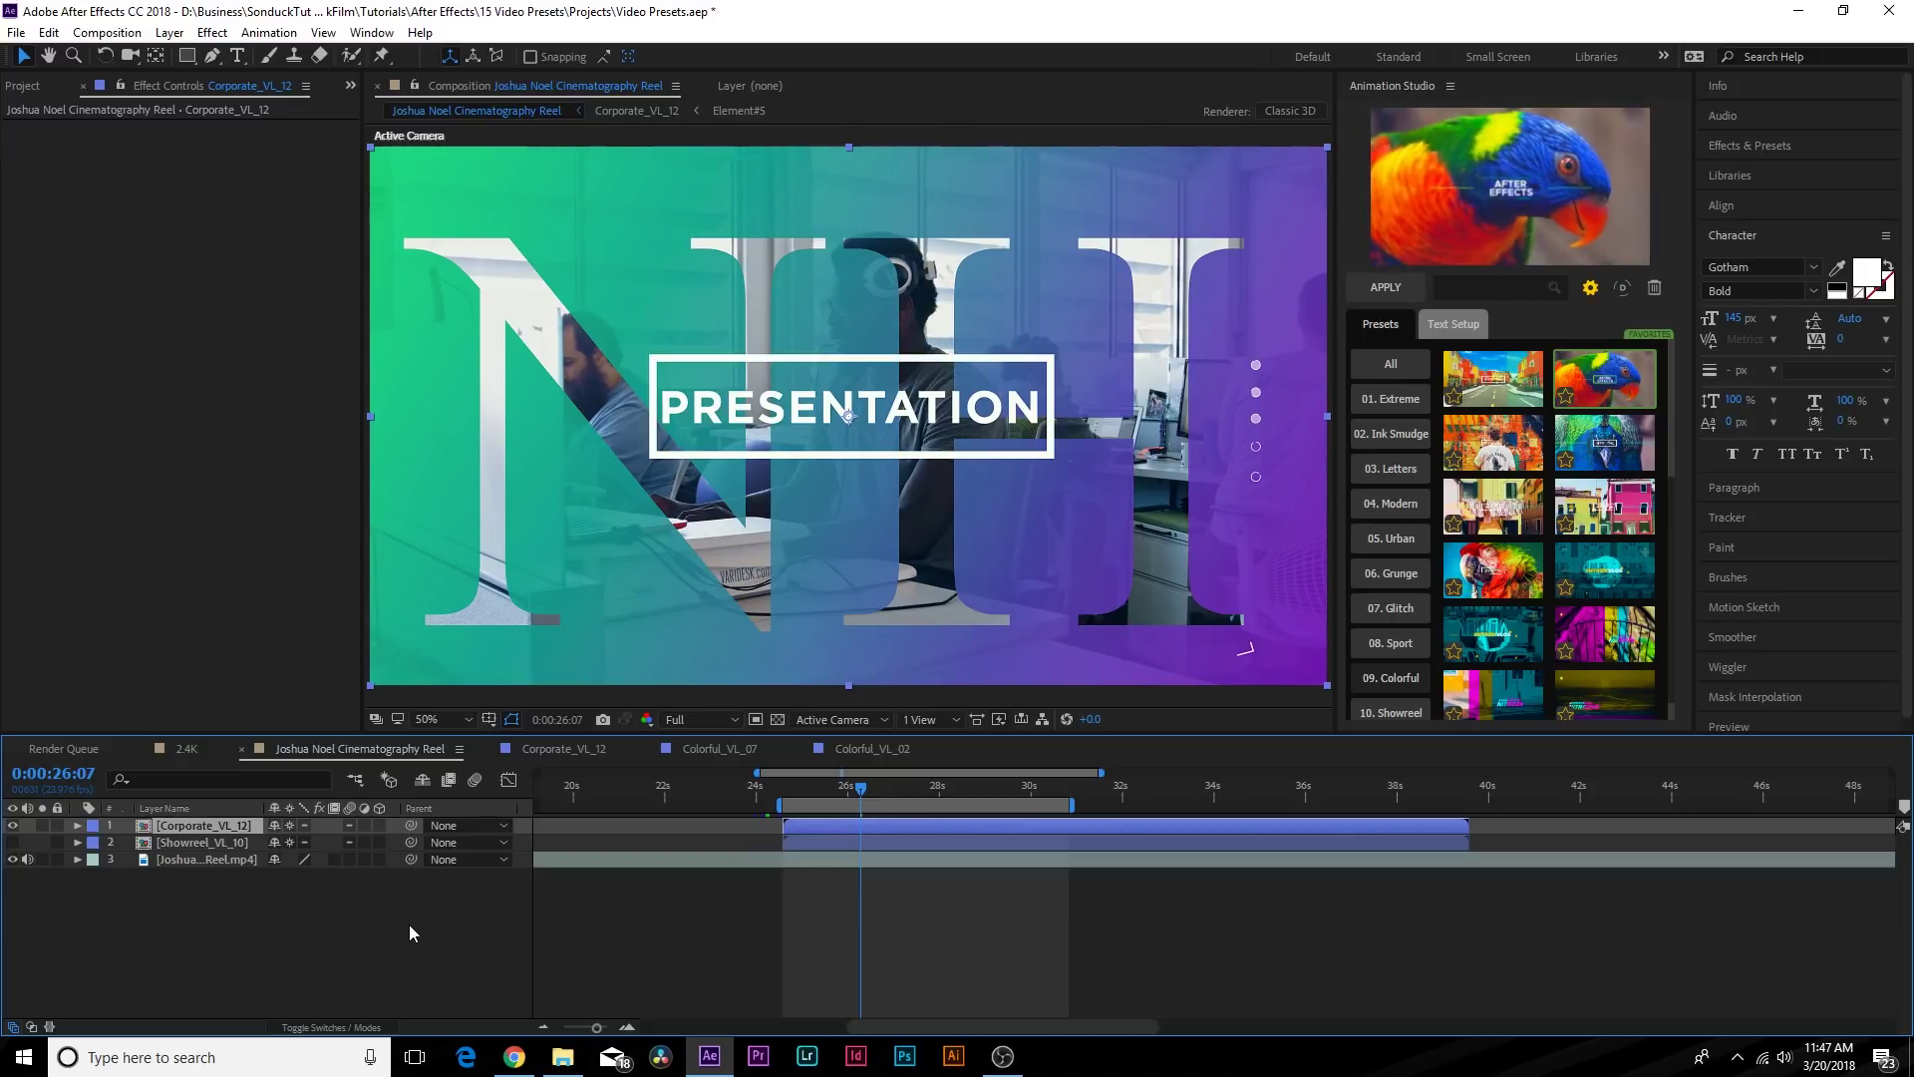
Browse the Modern, Grunge, Urban and Ink Smudge preset categories in Animation Studio.
{"action": "left_click", "coordinate": [1375, 503]}
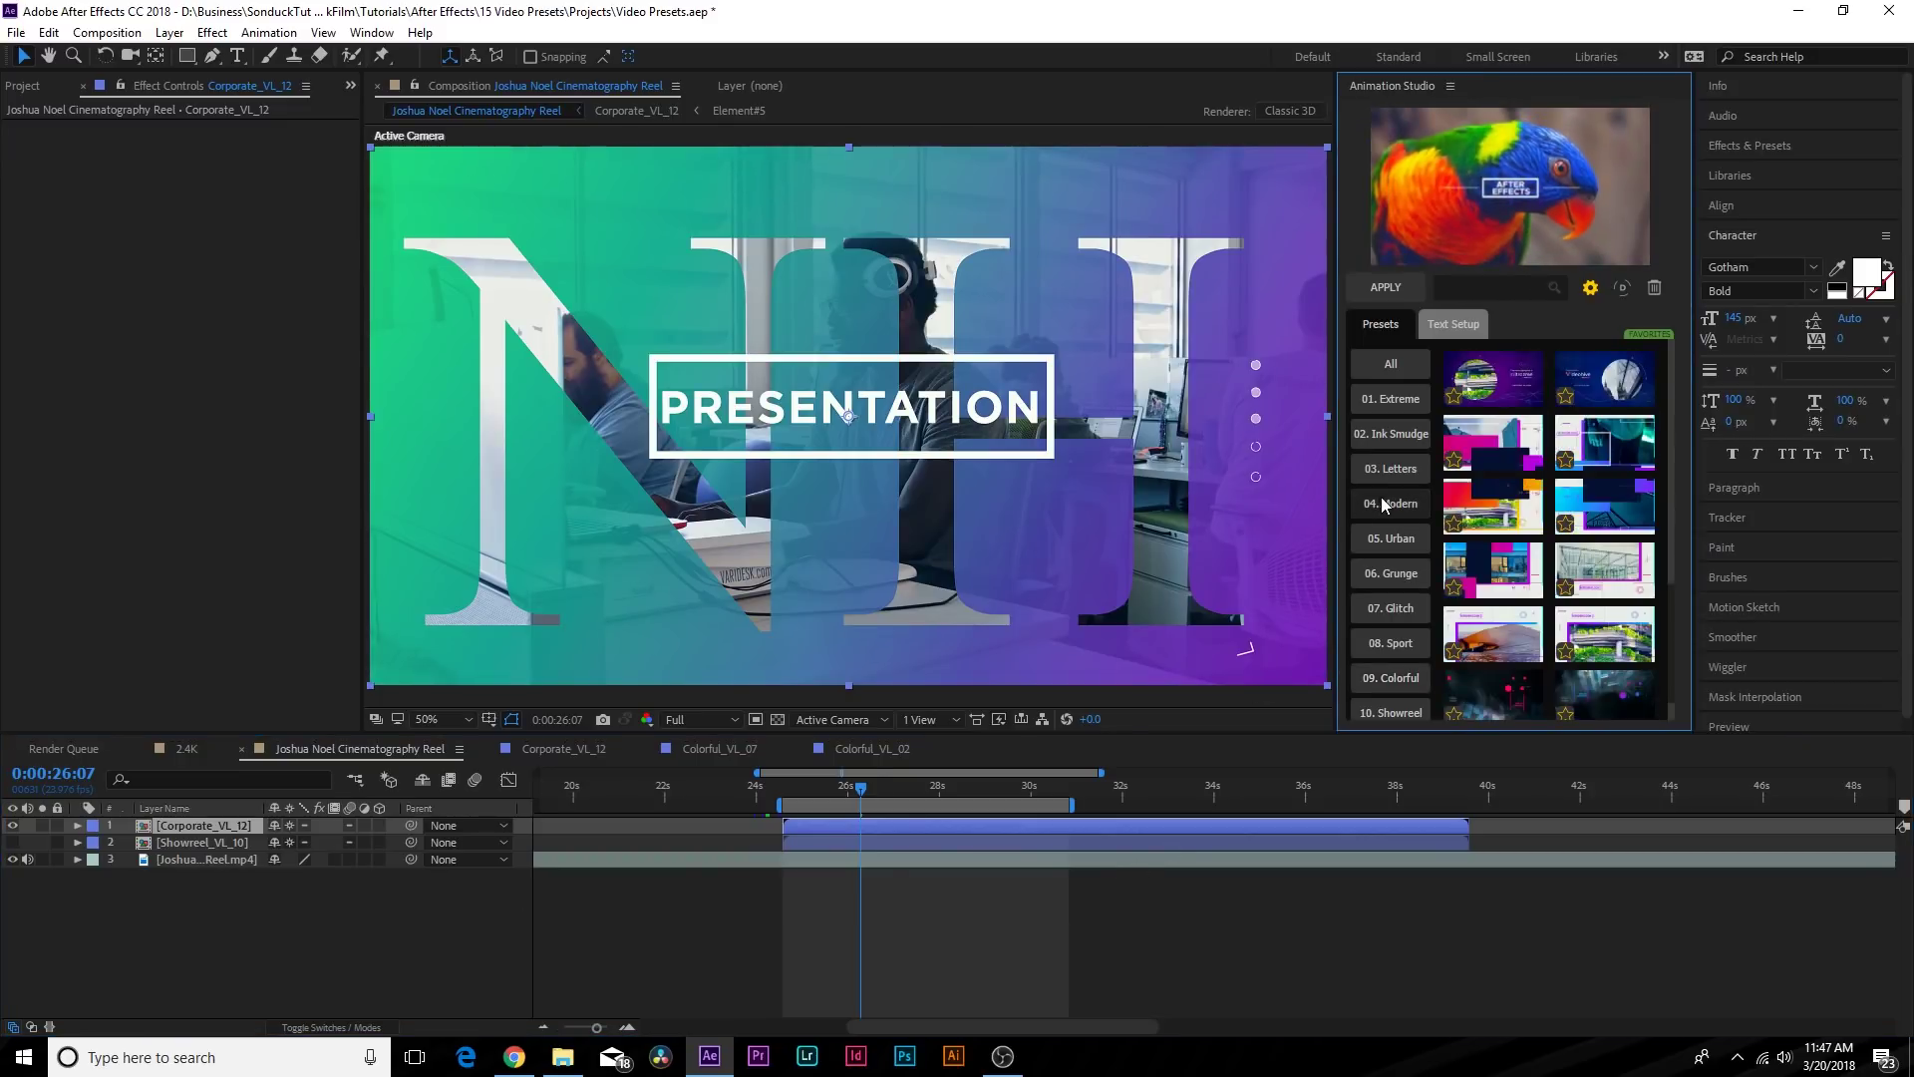
{"action": "left_click", "coordinate": [1387, 565]}
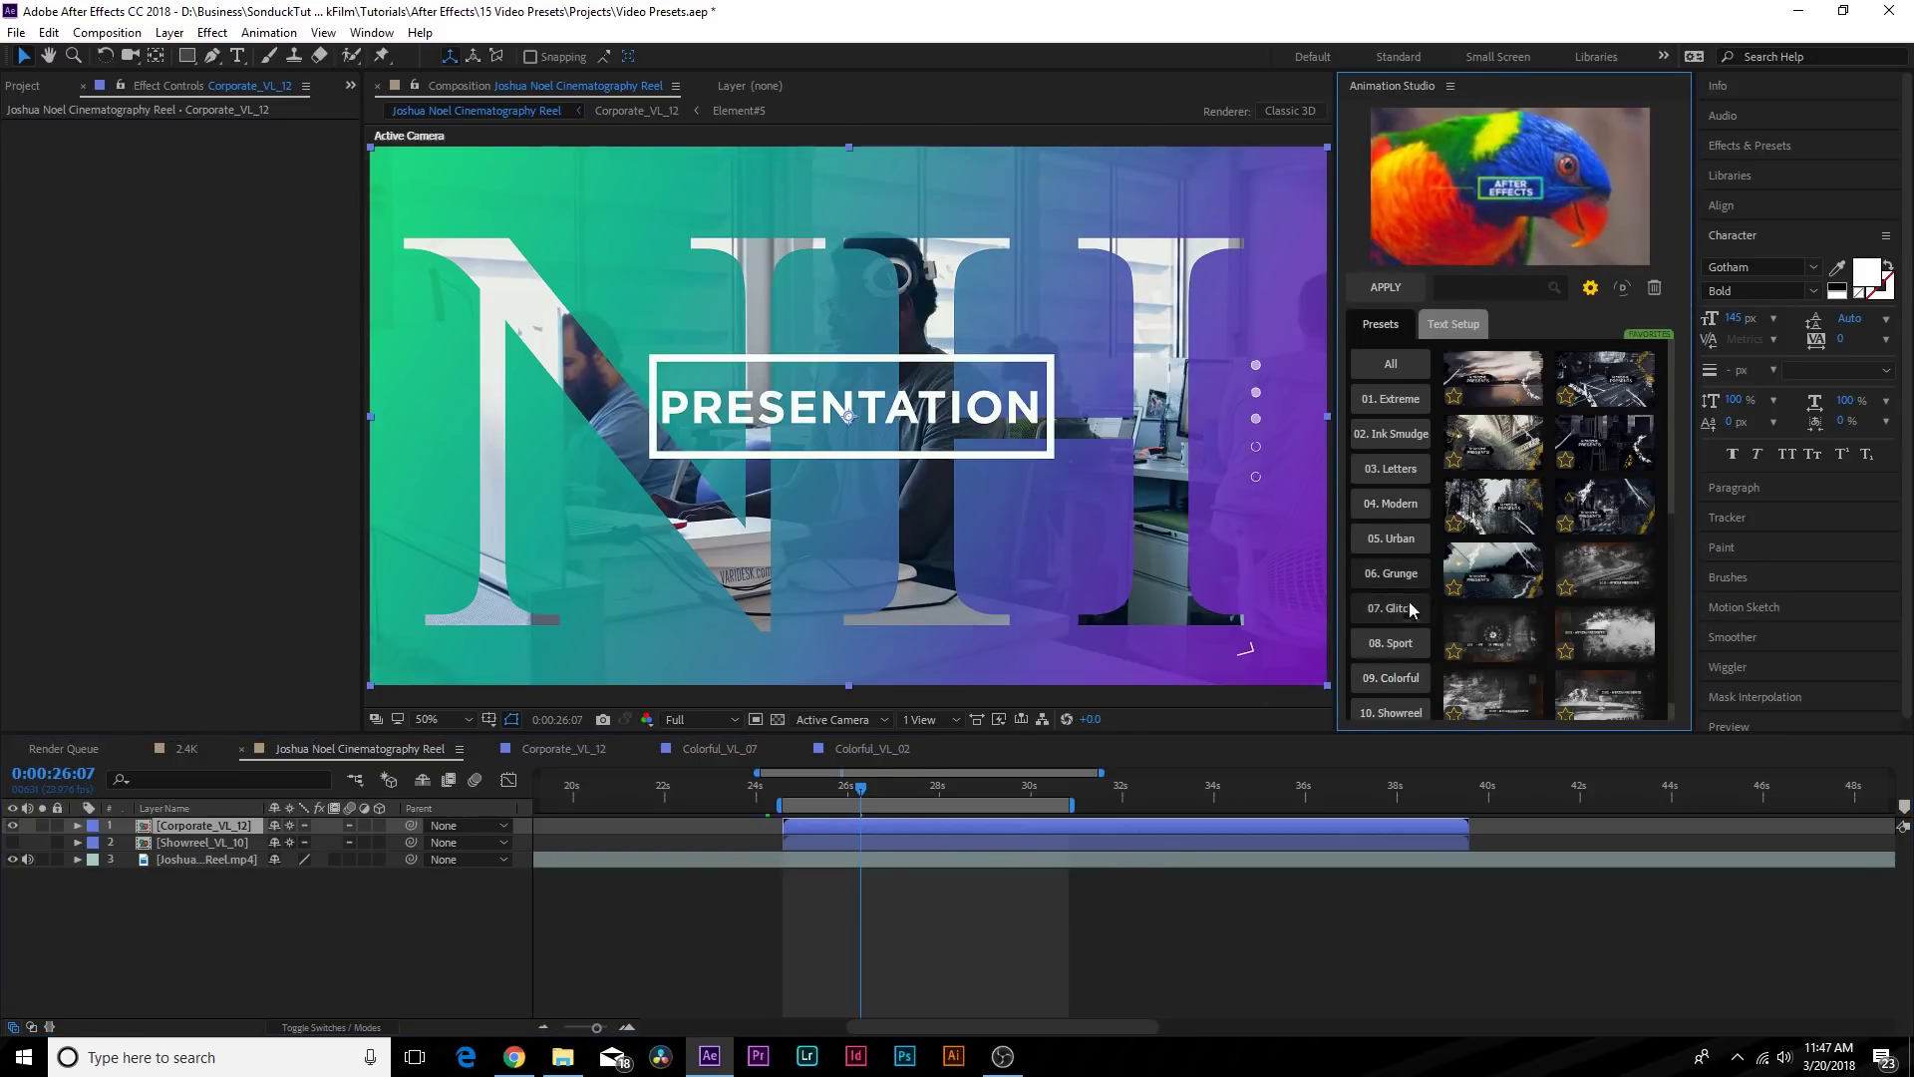
{"action": "left_click", "coordinate": [1400, 543]}
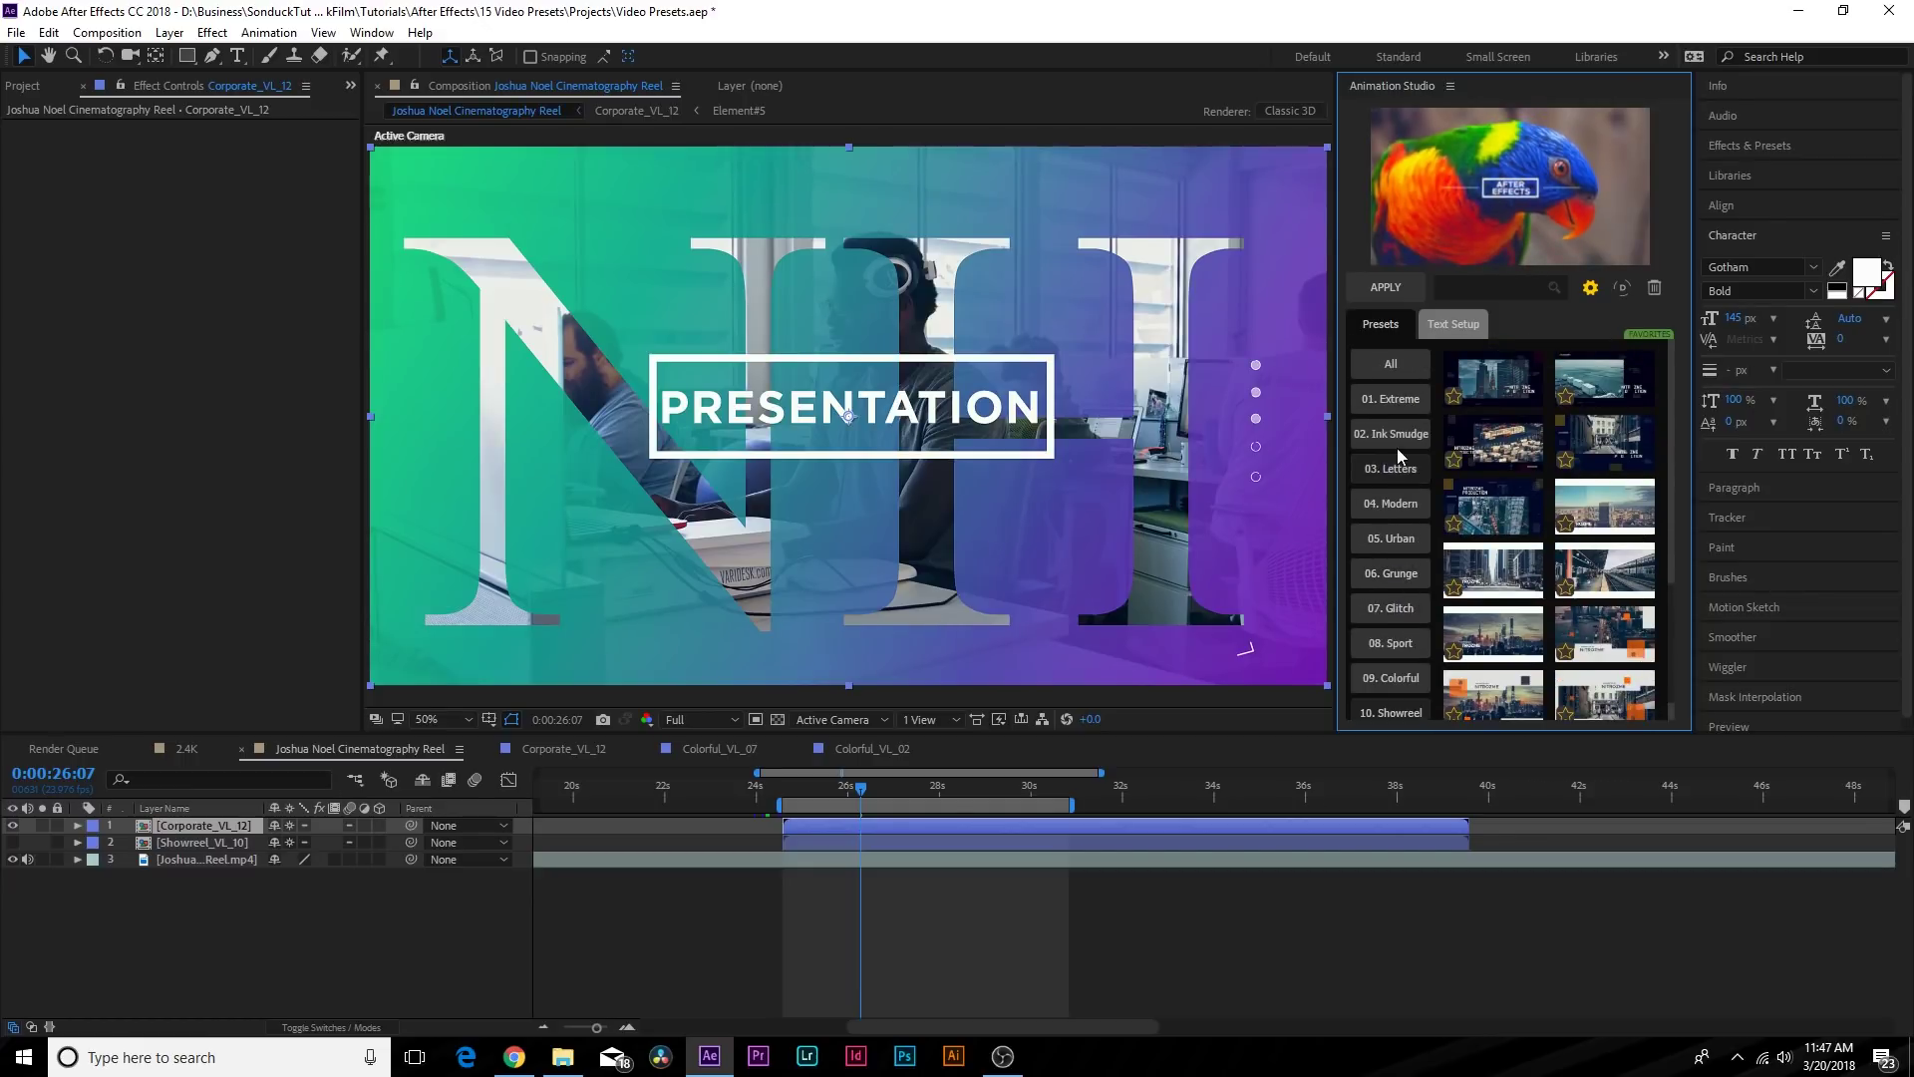
{"action": "left_click", "coordinate": [1396, 439]}
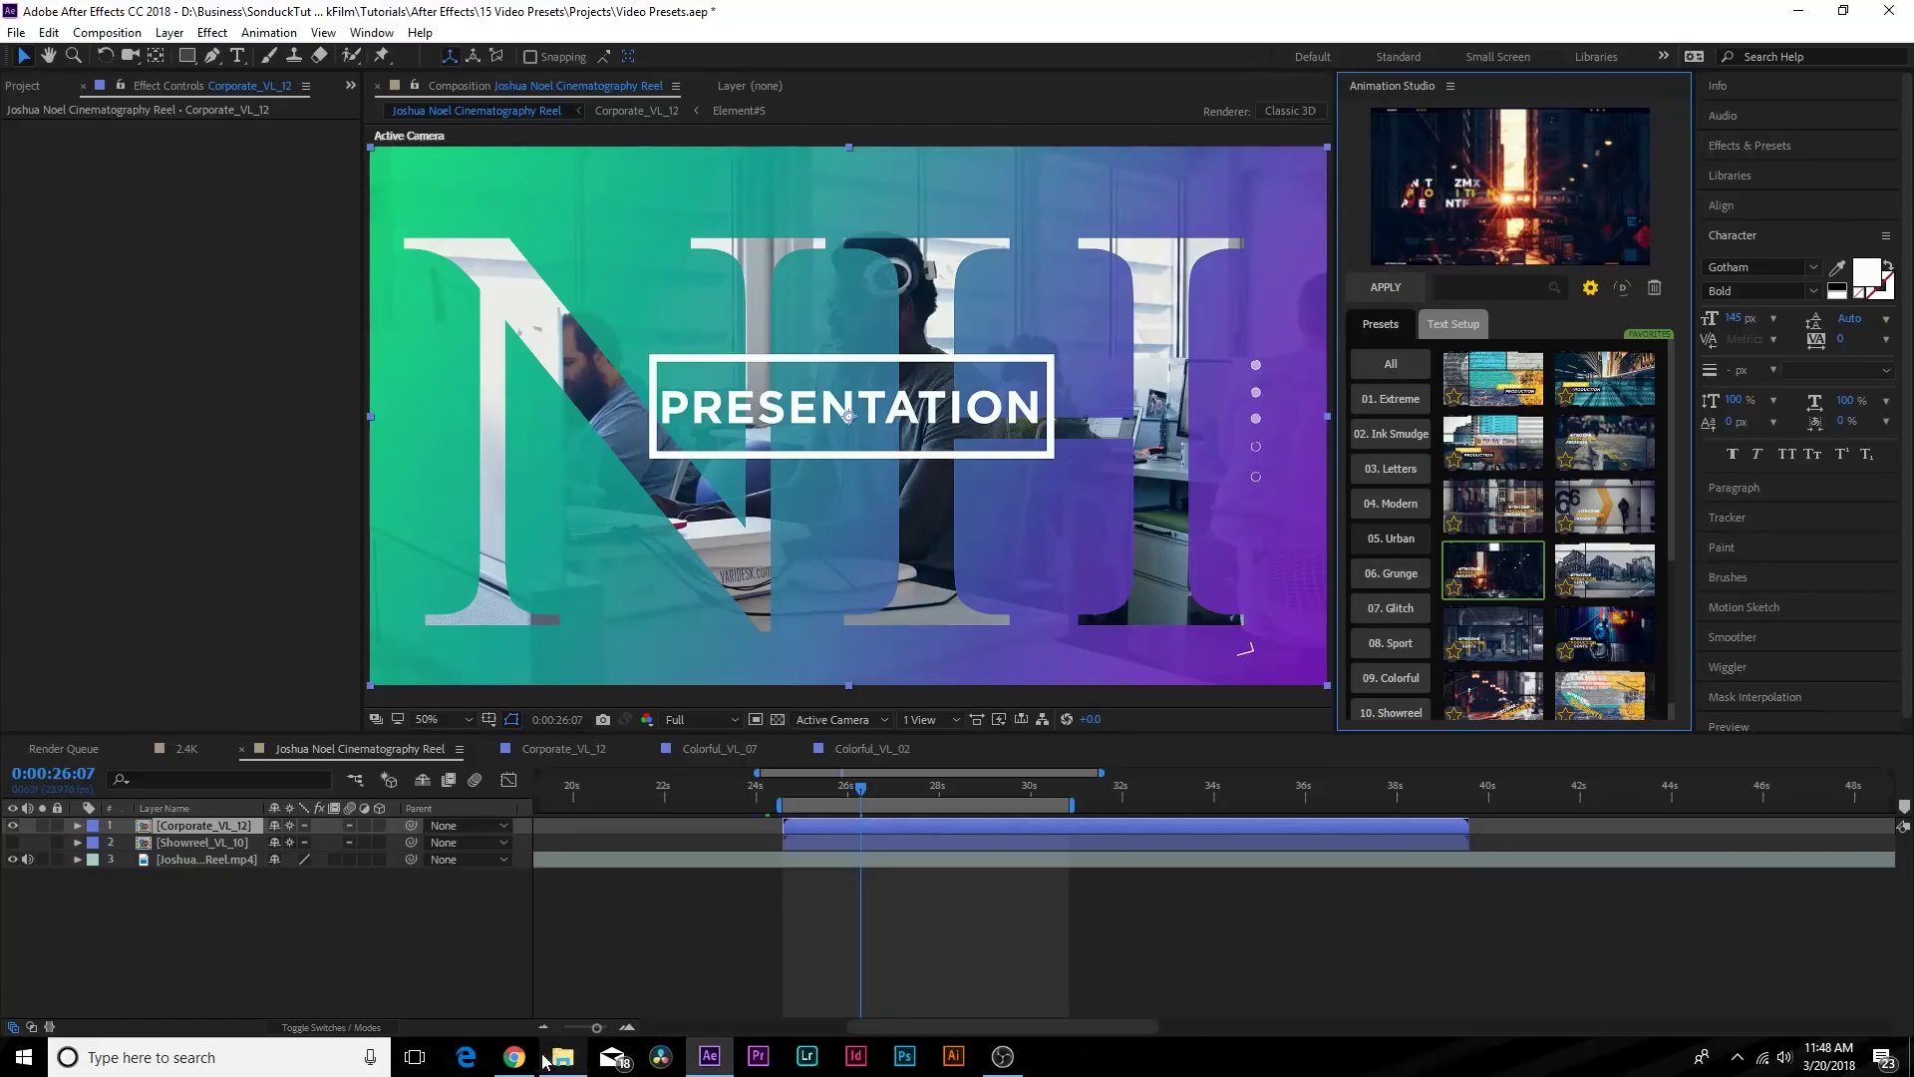
In Chrome, scroll the VideoHive Video Library product page, highlighting its $38 price.
{"action": "left_click", "coordinate": [515, 1056]}
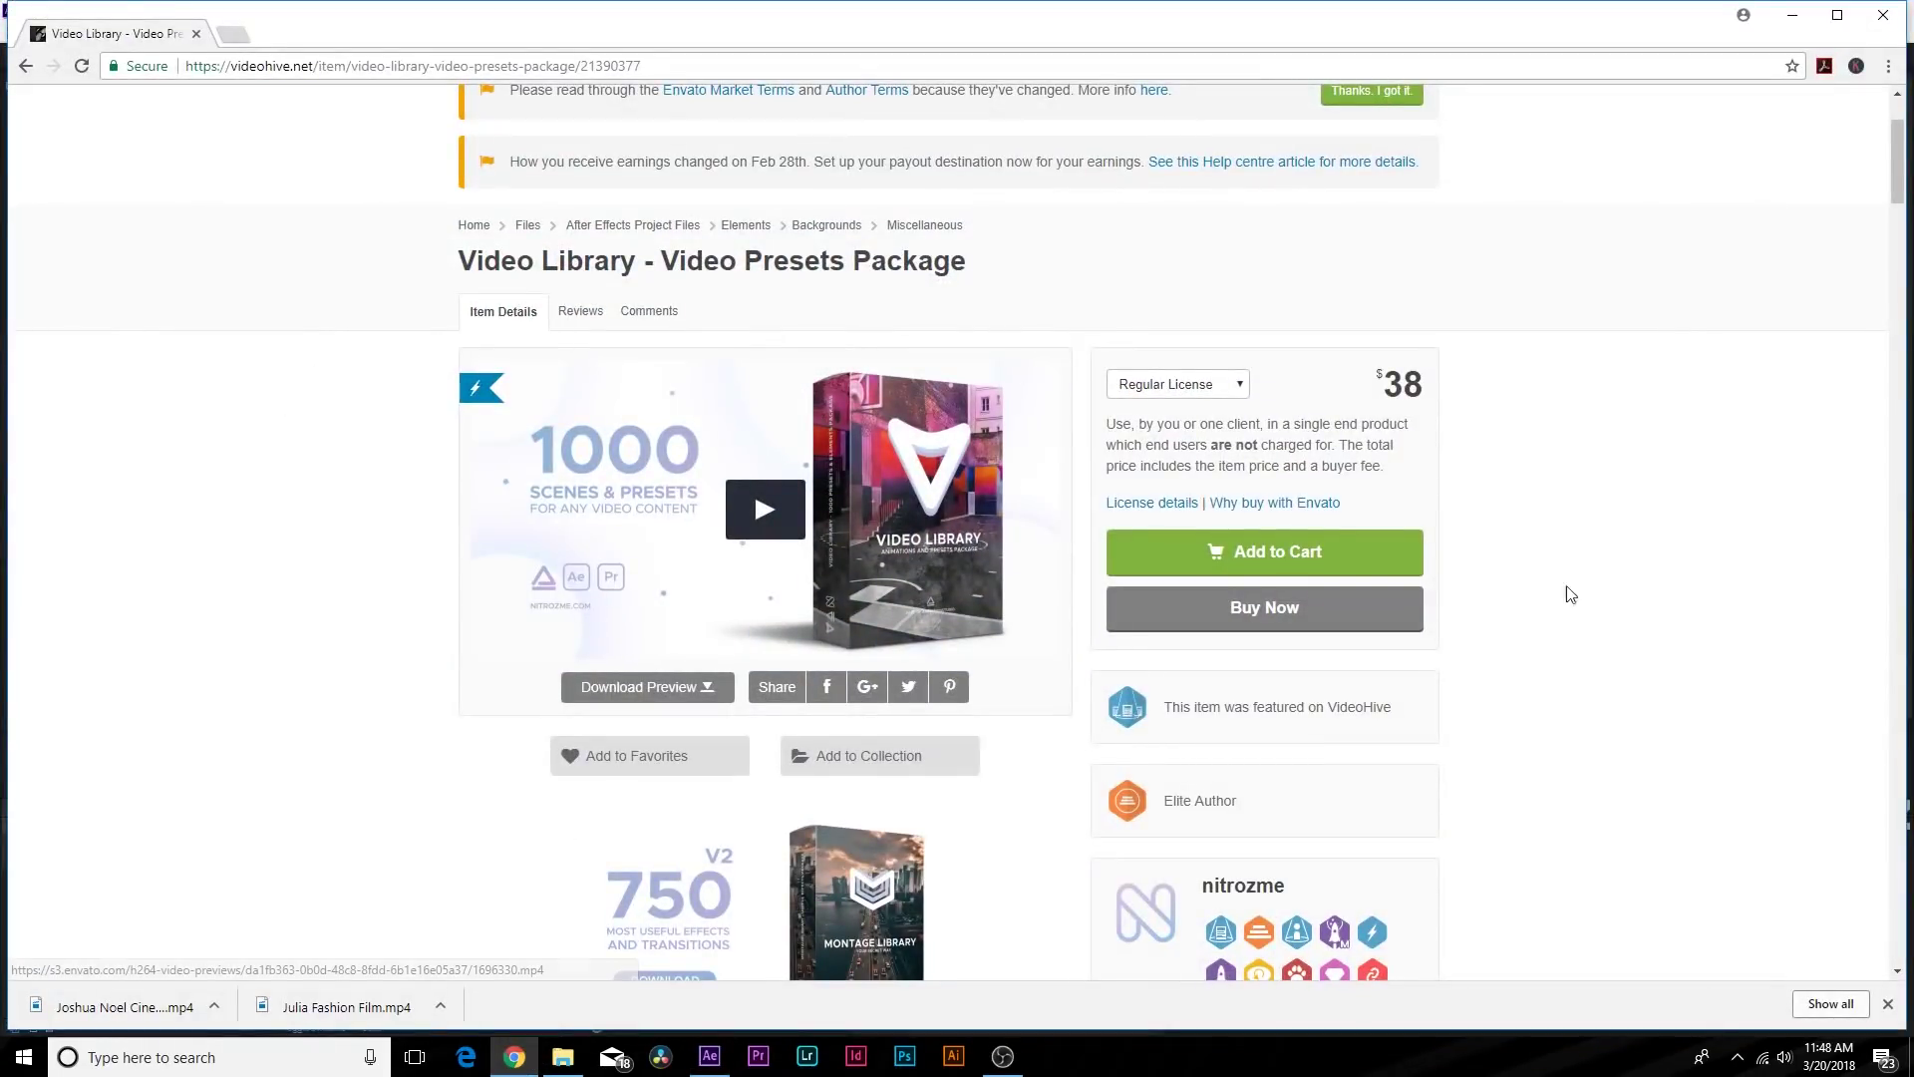
{"action": "scroll", "coordinate": [1650, 704], "scroll_direction": "down", "scroll_amount": 1}
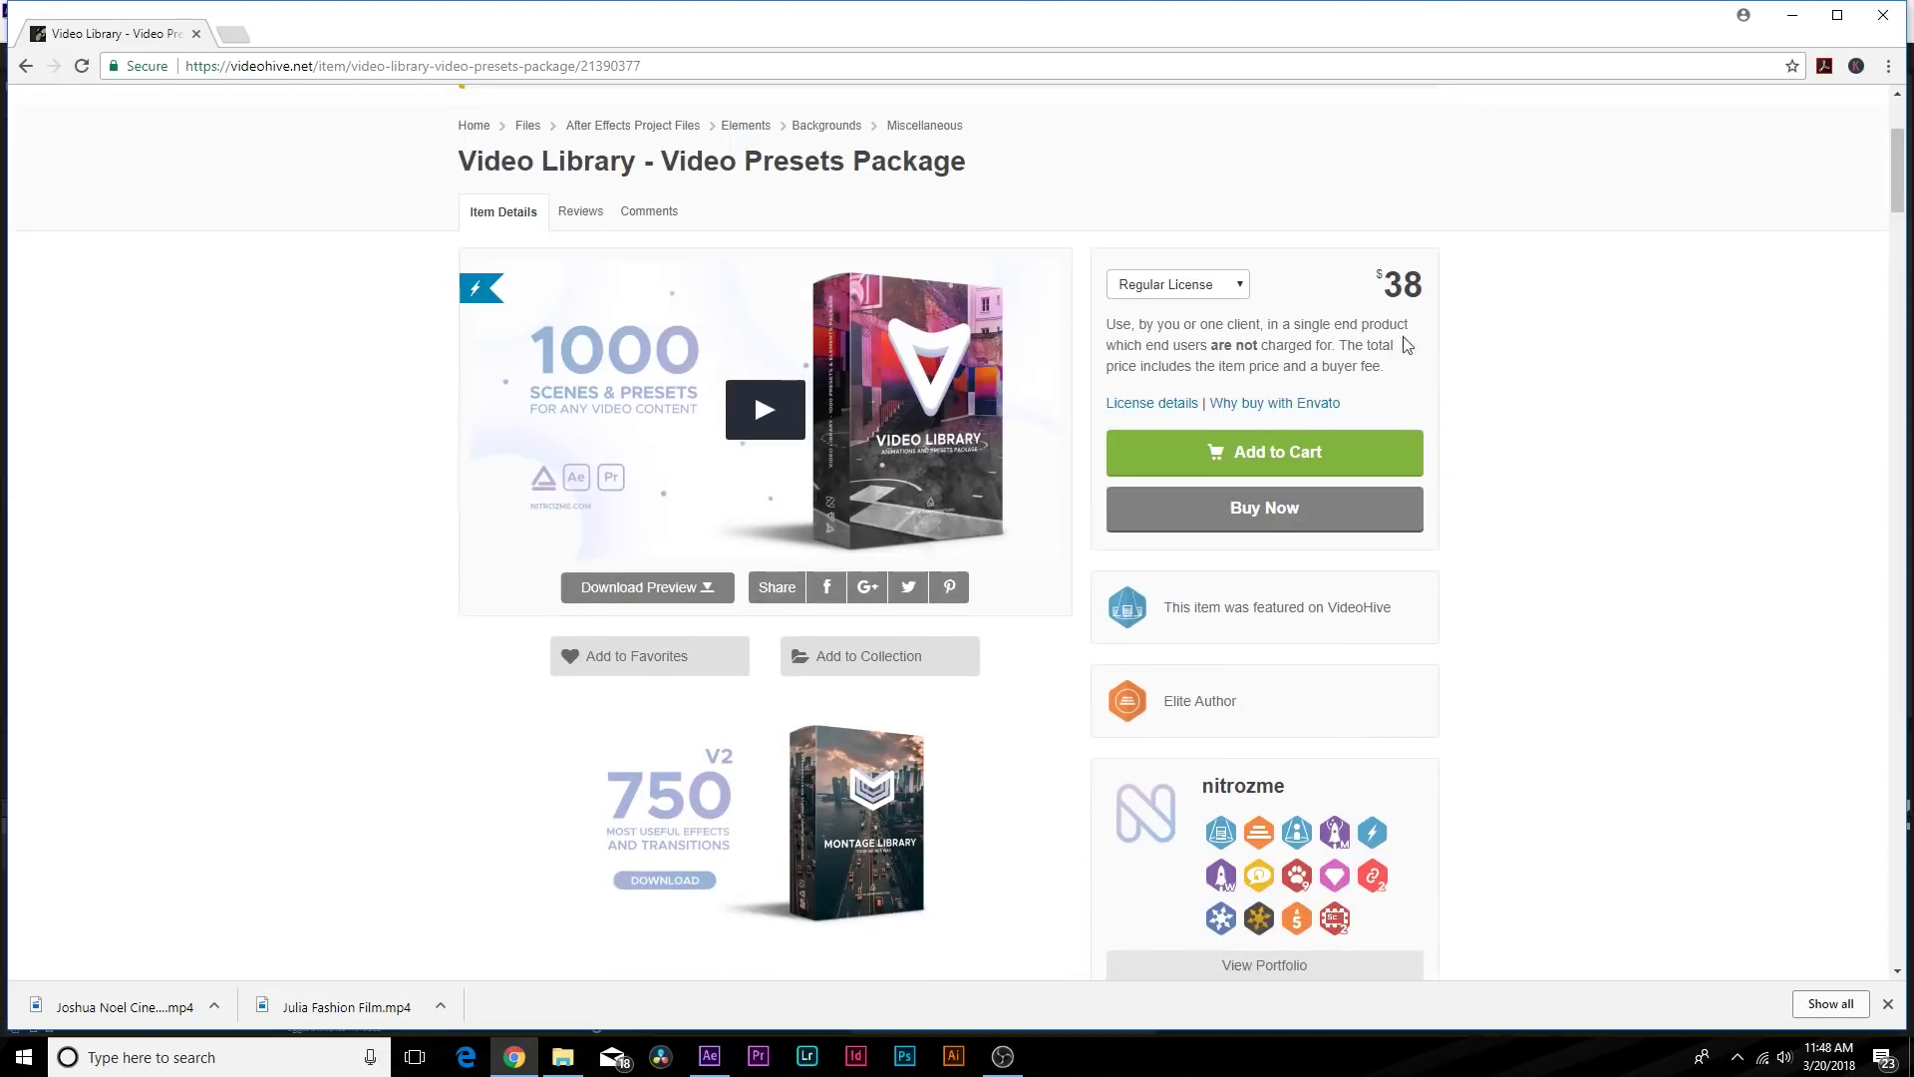
{"action": "double_click", "coordinate": [1428, 284]}
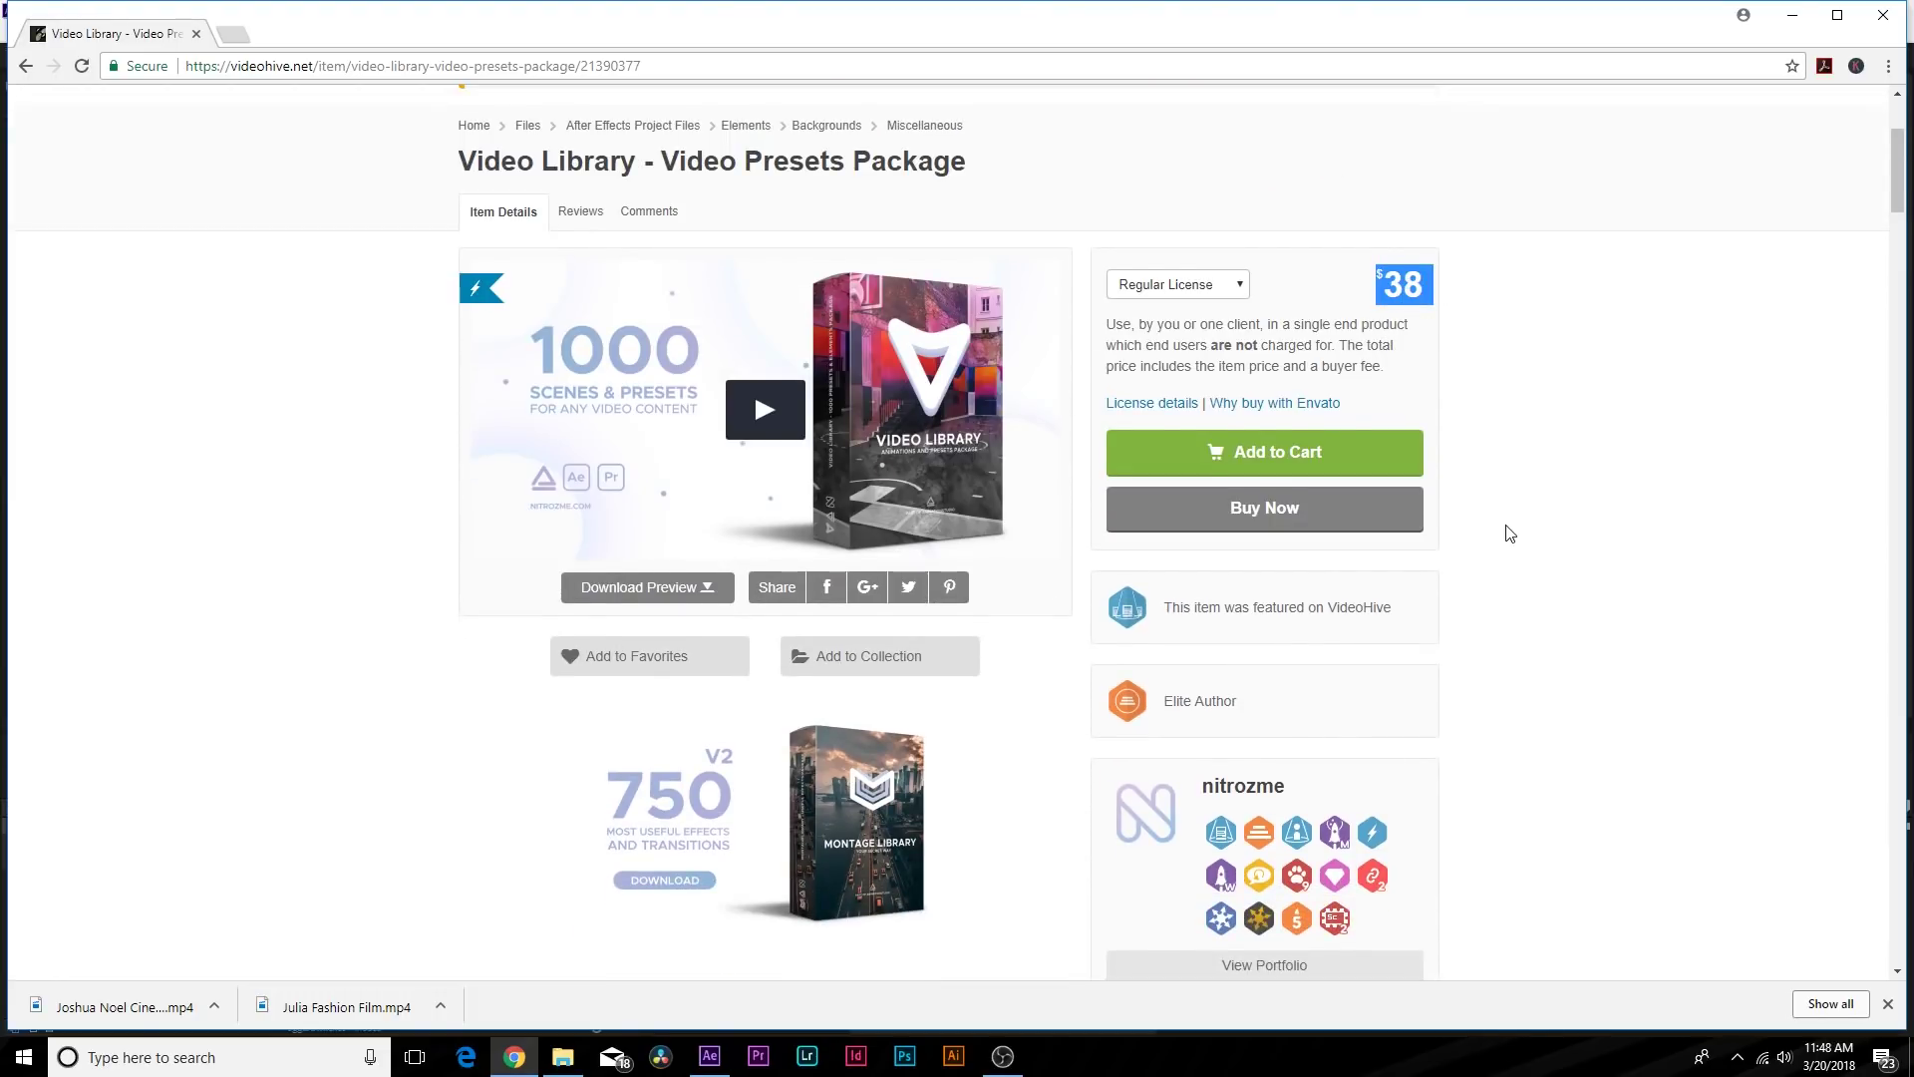
{"action": "scroll", "coordinate": [1507, 534], "scroll_direction": "up", "scroll_amount": 1}
{"action": "scroll", "coordinate": [1509, 533], "scroll_direction": "down", "scroll_amount": 6}
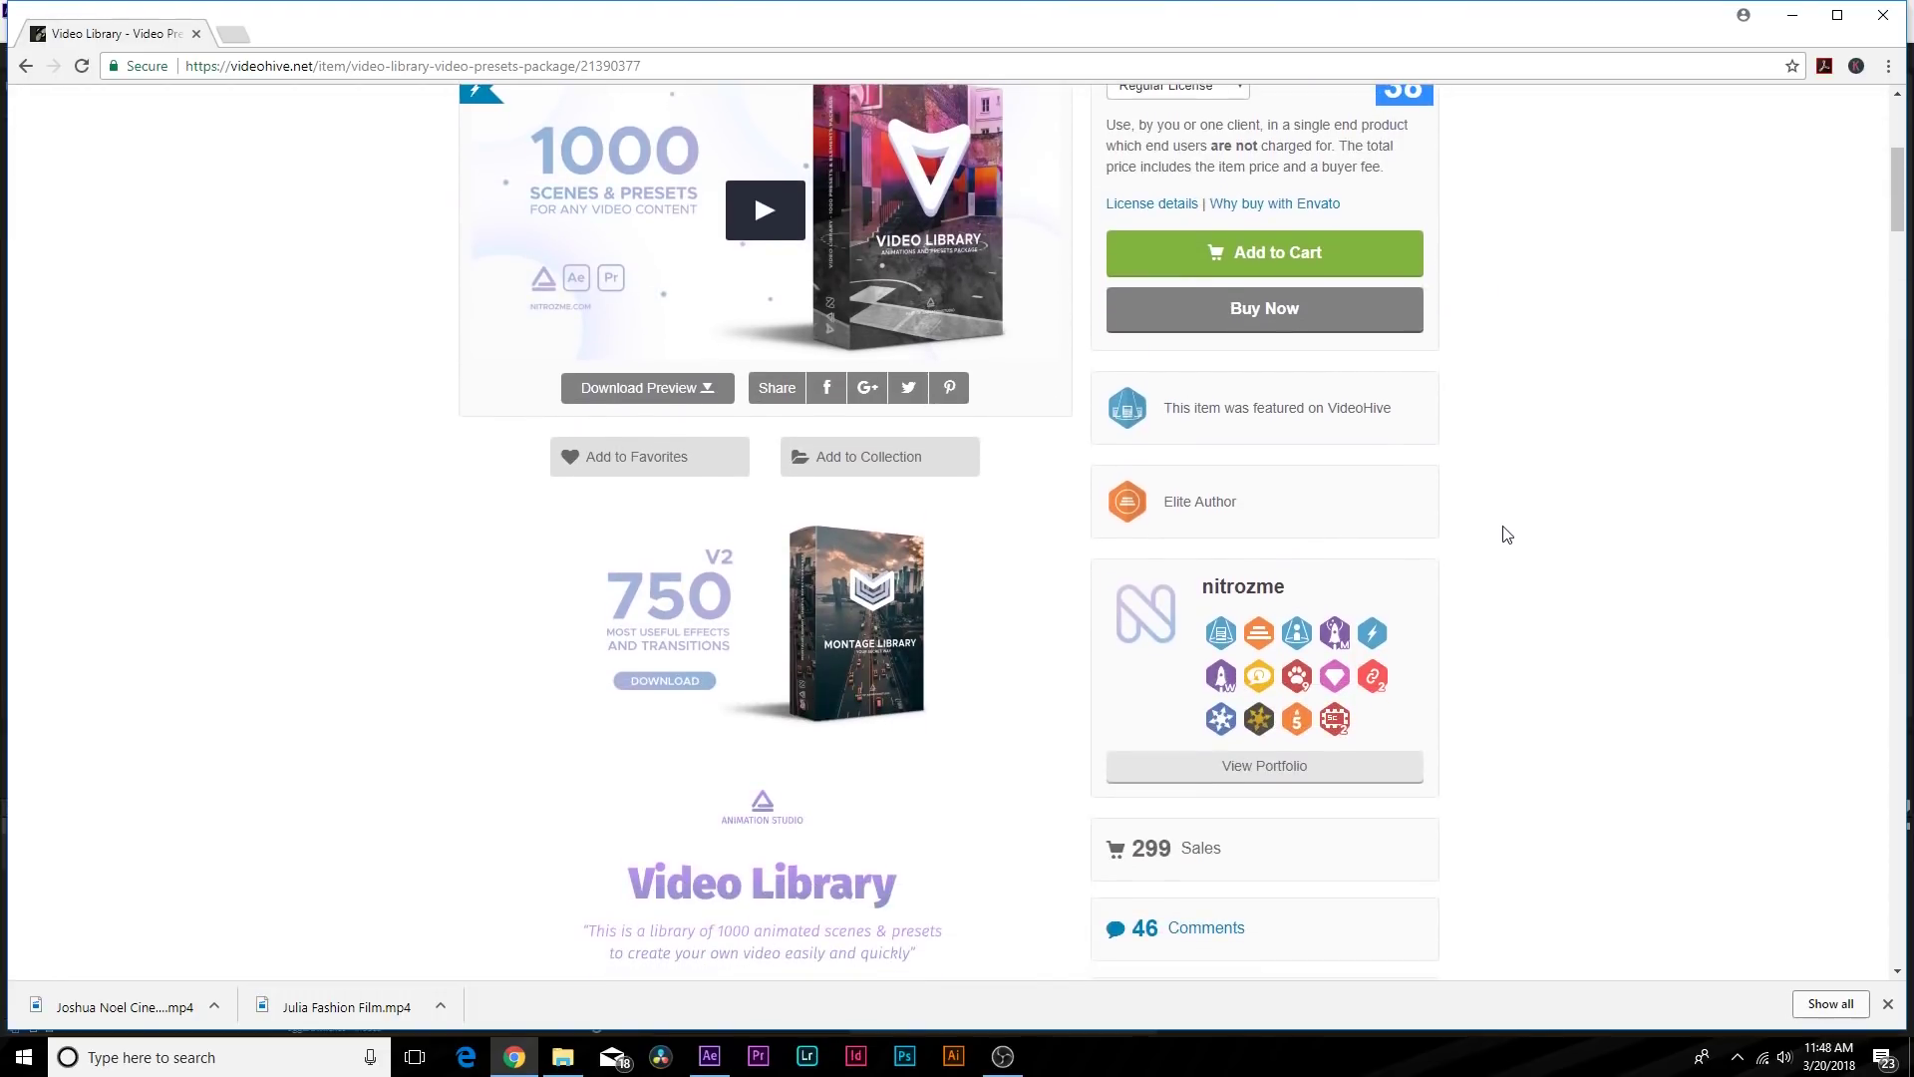
{"action": "scroll", "coordinate": [1507, 535], "scroll_direction": "down", "scroll_amount": 4}
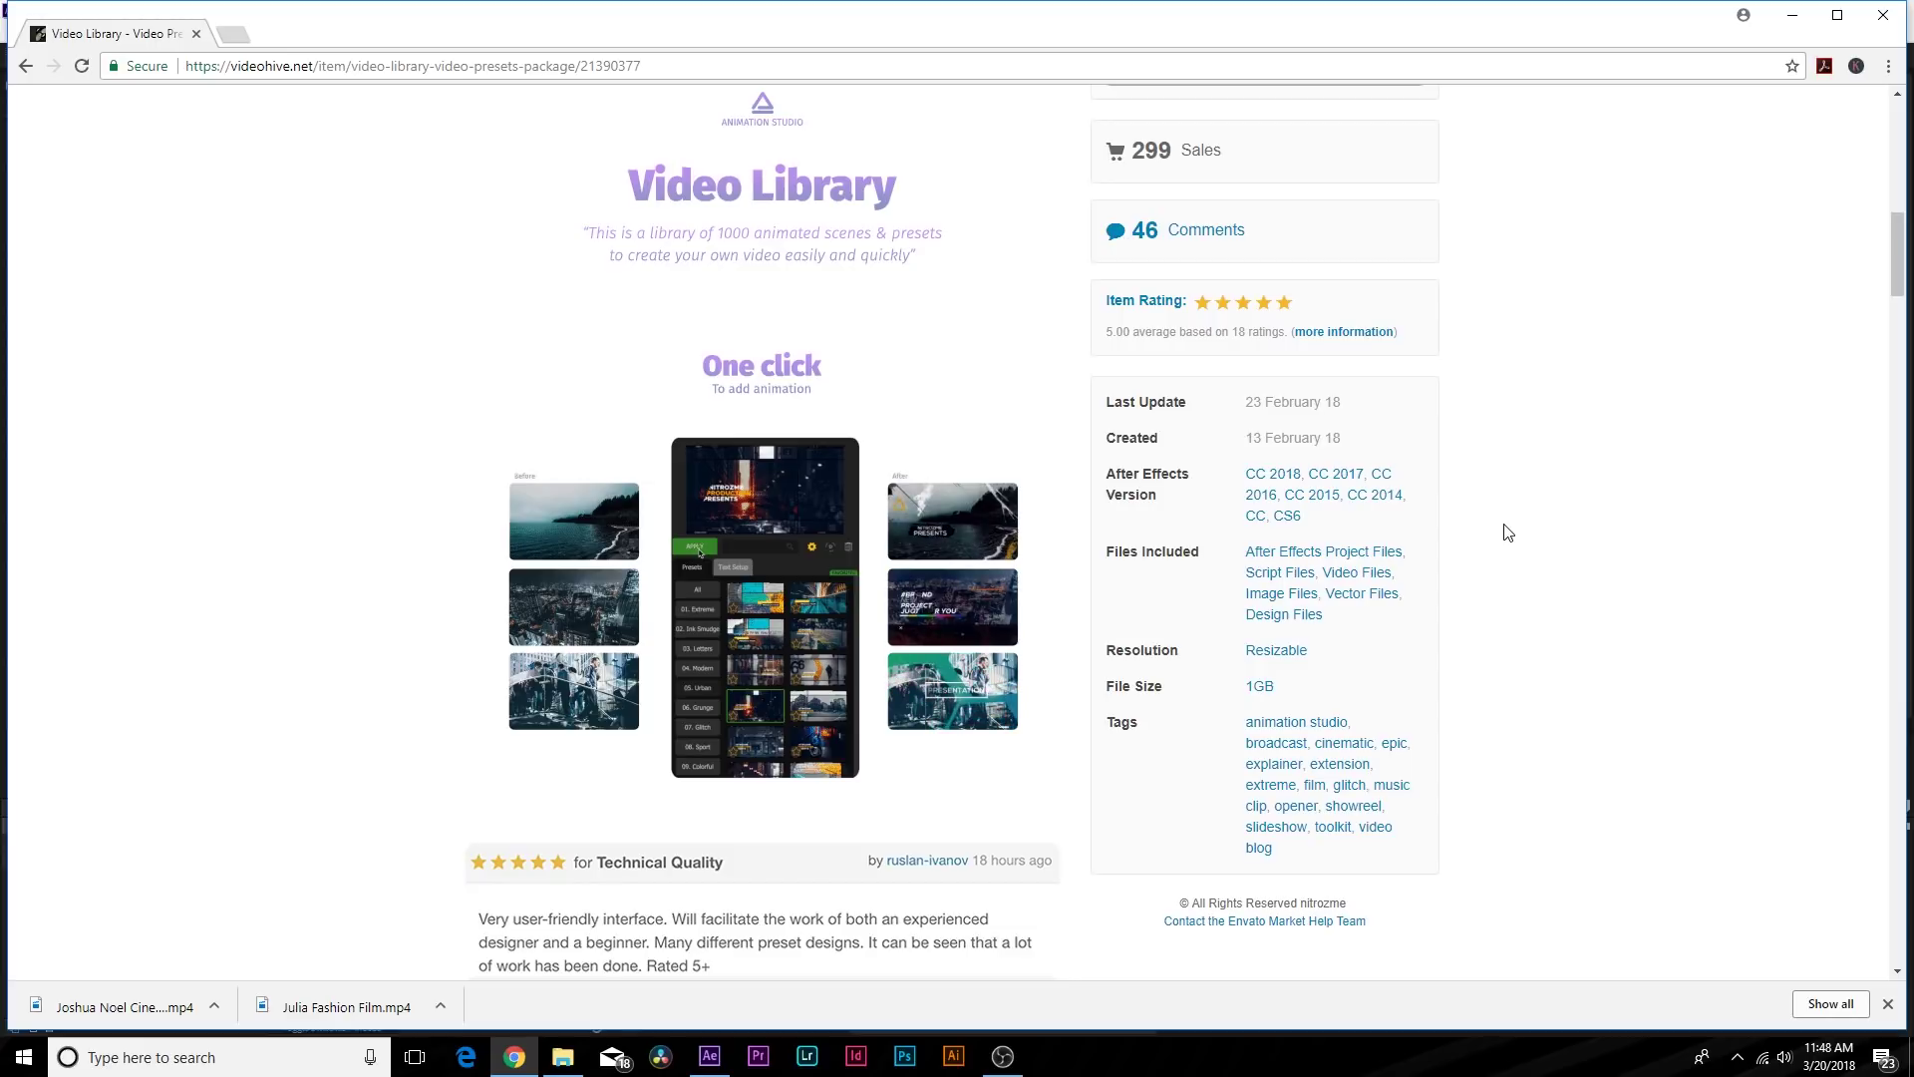
{"action": "scroll", "coordinate": [1509, 539], "scroll_direction": "down", "scroll_amount": 7}
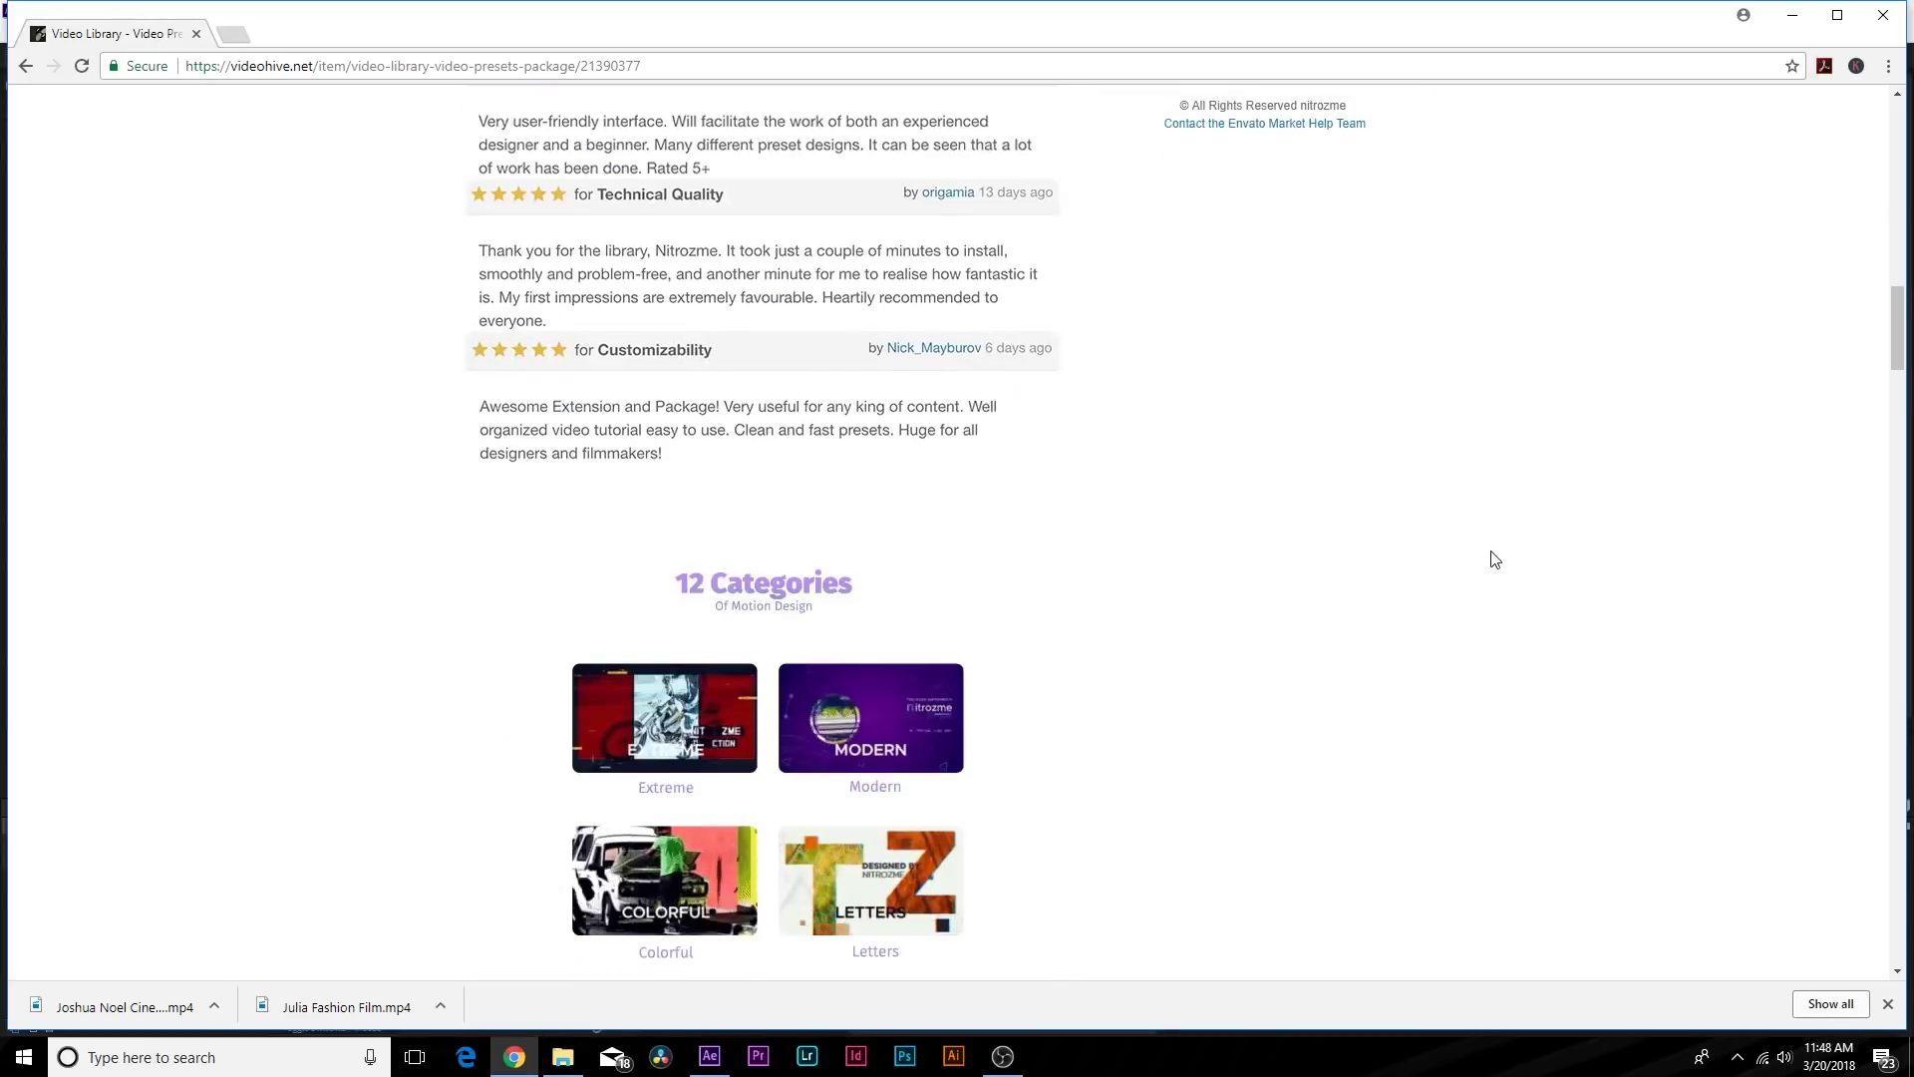
{"action": "scroll", "coordinate": [1491, 569], "scroll_direction": "up", "scroll_amount": 16}
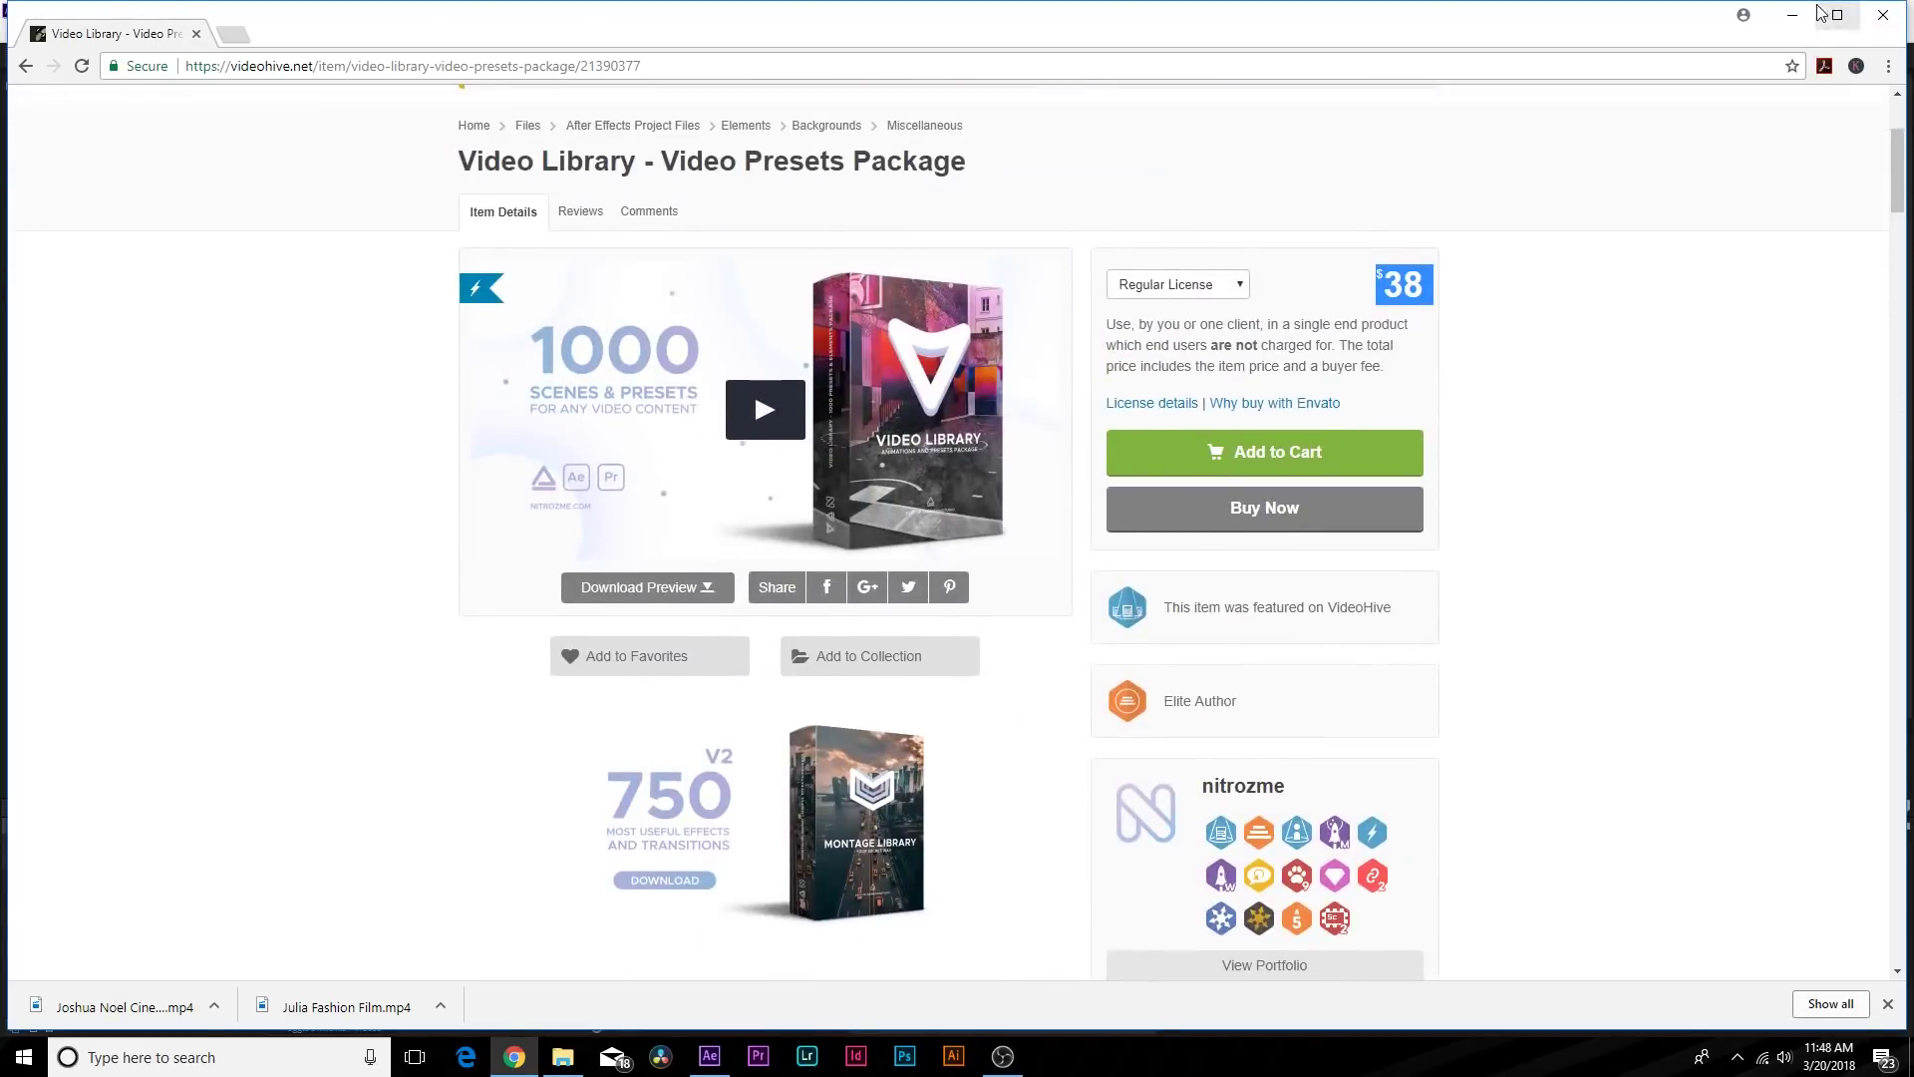